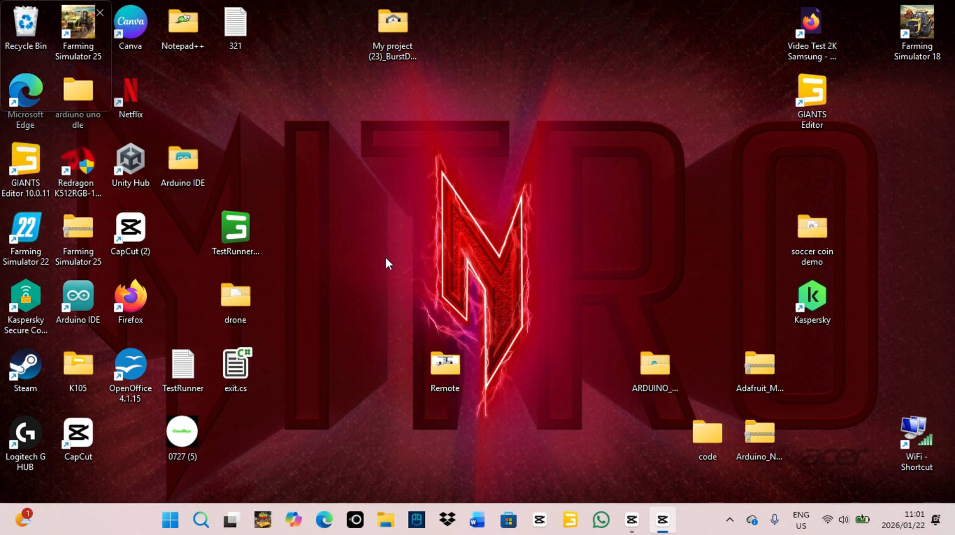
# Launch GIANTS Editor 10.0.11 from the desktop and set the height brush size to 100.
pyautogui.doubleClick(40, 179)
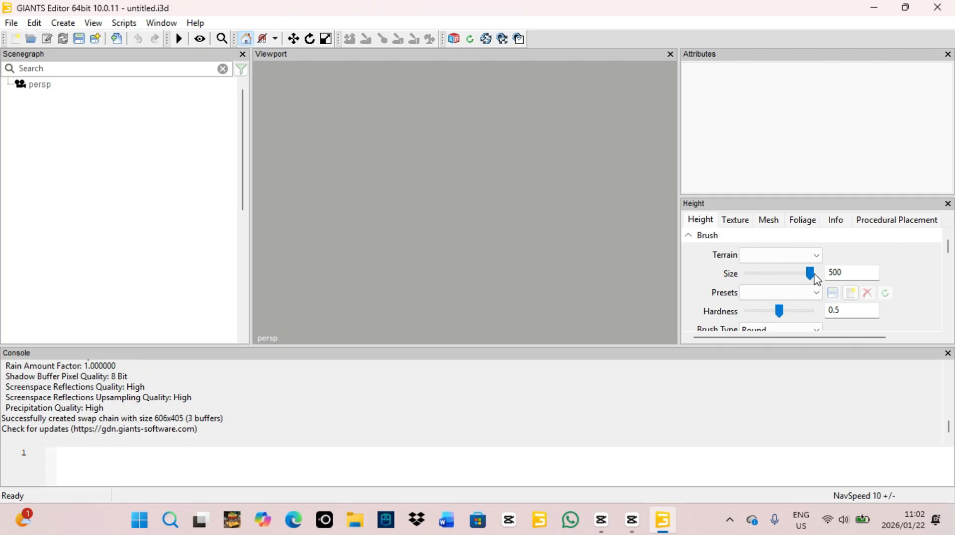
pyautogui.moveTo(810, 275); pyautogui.dragTo(842, 287)
# Open the editor preferences and move and resize the window so its general settings and action buttons fit on screen.
pyautogui.click(13, 29)
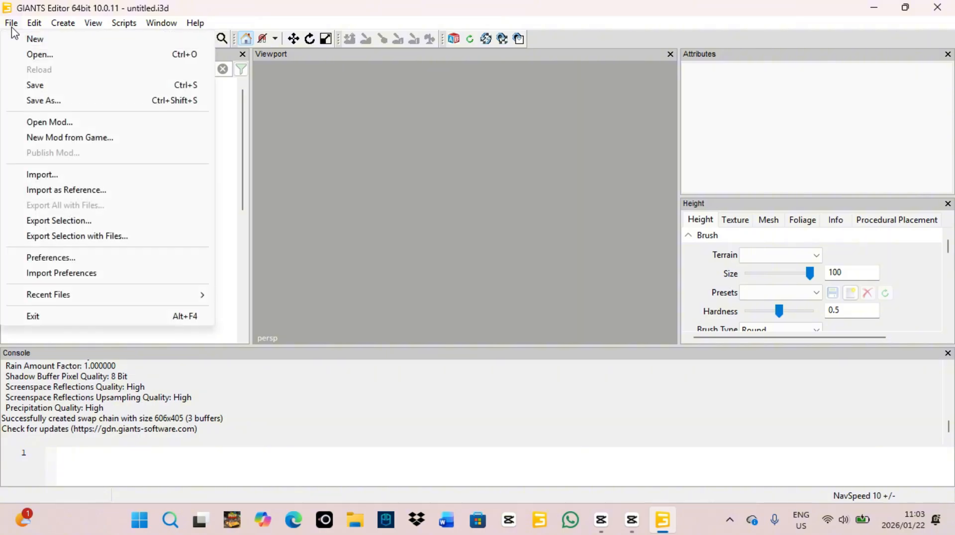
pyautogui.click(54, 258)
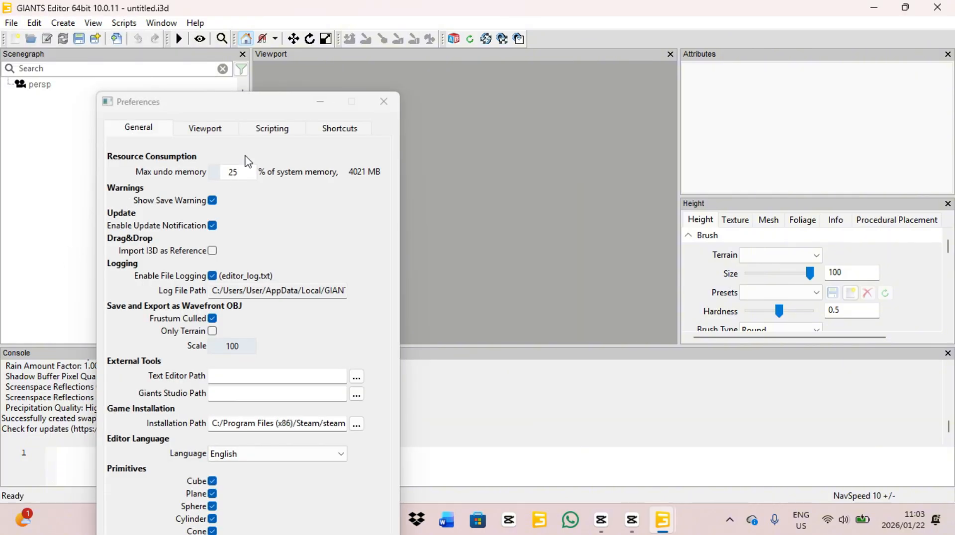
pyautogui.moveTo(211, 111); pyautogui.dragTo(213, 22)
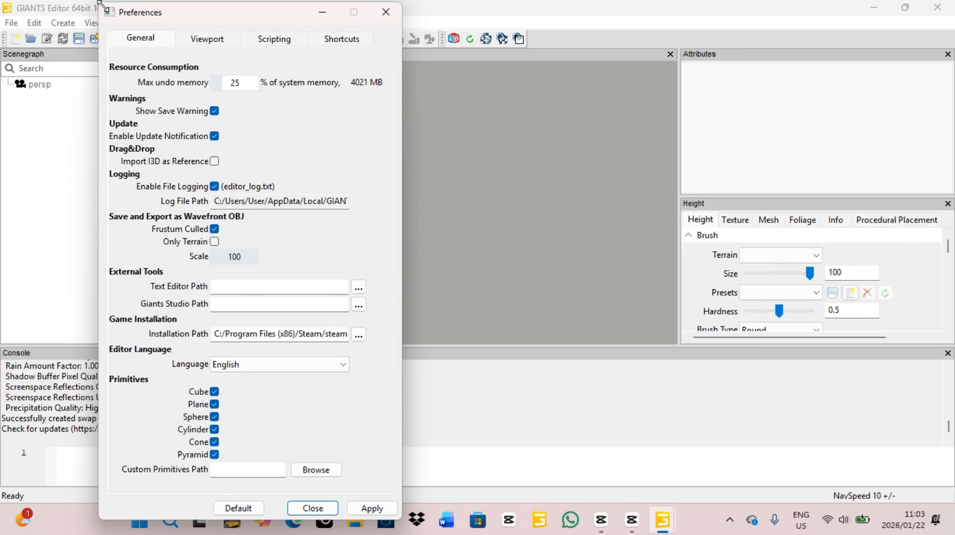
pyautogui.moveTo(100, 3); pyautogui.dragTo(148, 58)
pyautogui.moveTo(208, 70); pyautogui.dragTo(144, 13)
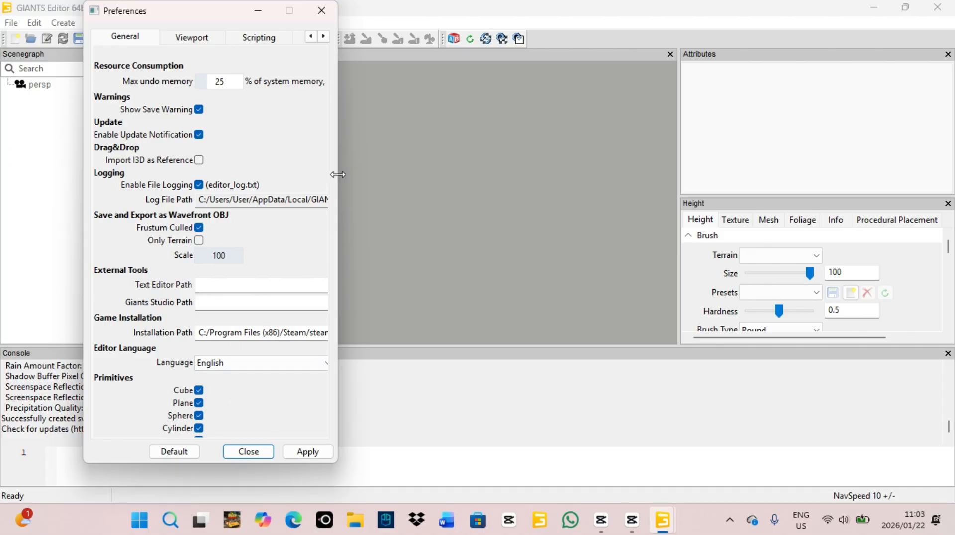
pyautogui.moveTo(338, 174); pyautogui.dragTo(382, 175)
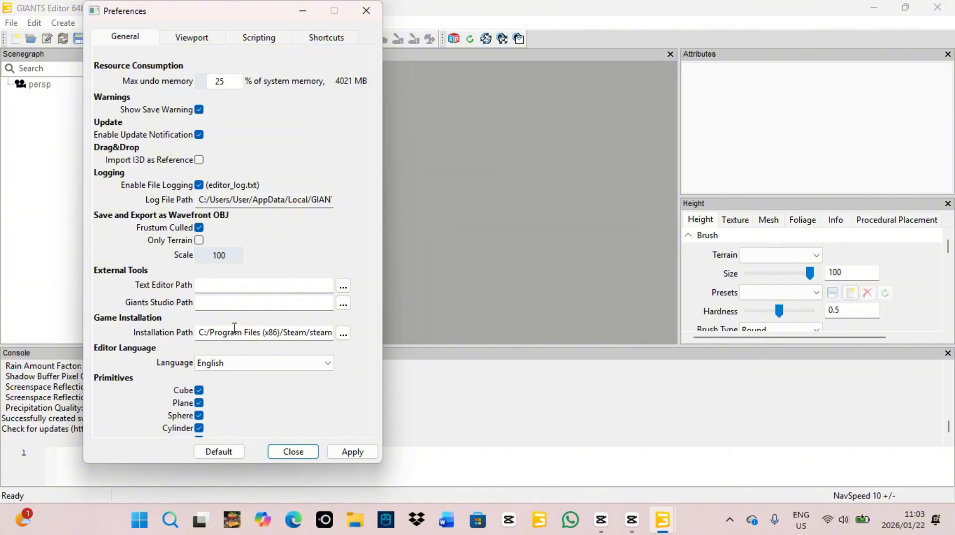
# Browse the C: drive's Program Files (x86) folder for the game installation directory.
pyautogui.moveTo(669, 528)
pyautogui.click(343, 333)
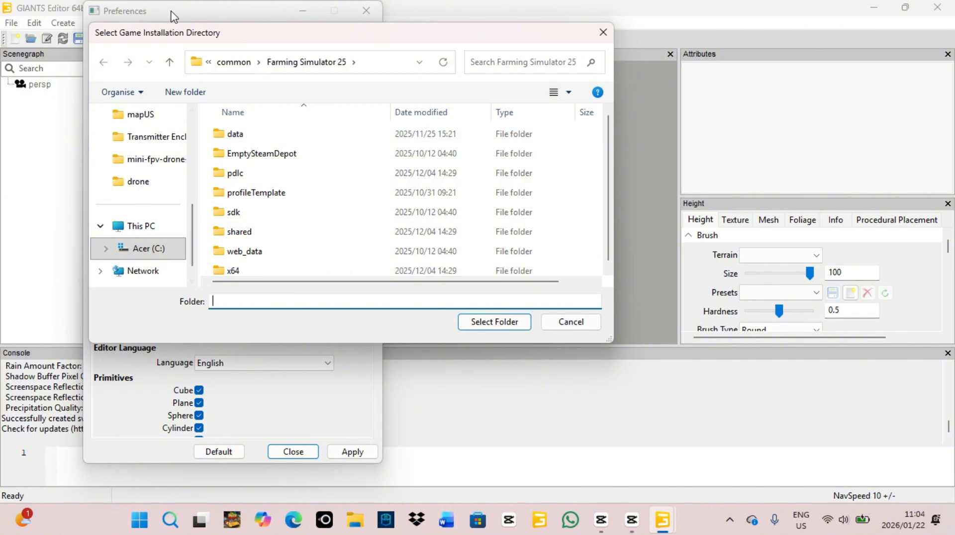
pyautogui.click(147, 255)
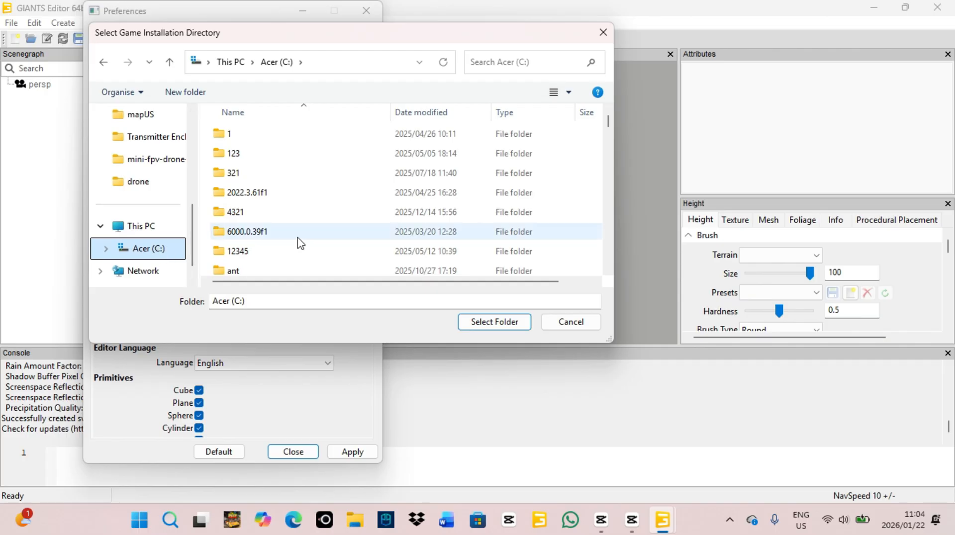
pyautogui.scroll(-5, 299, 244)
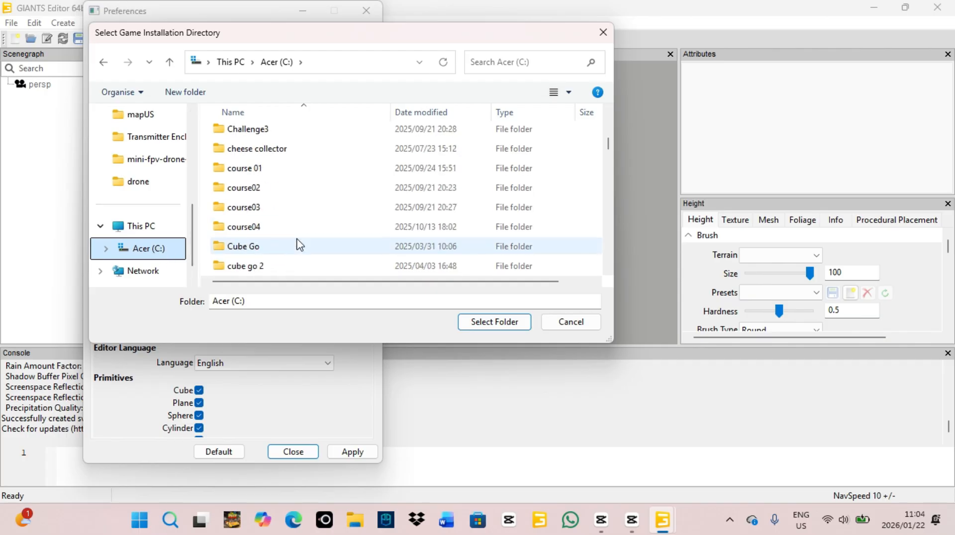
pyautogui.scroll(-15, 299, 244)
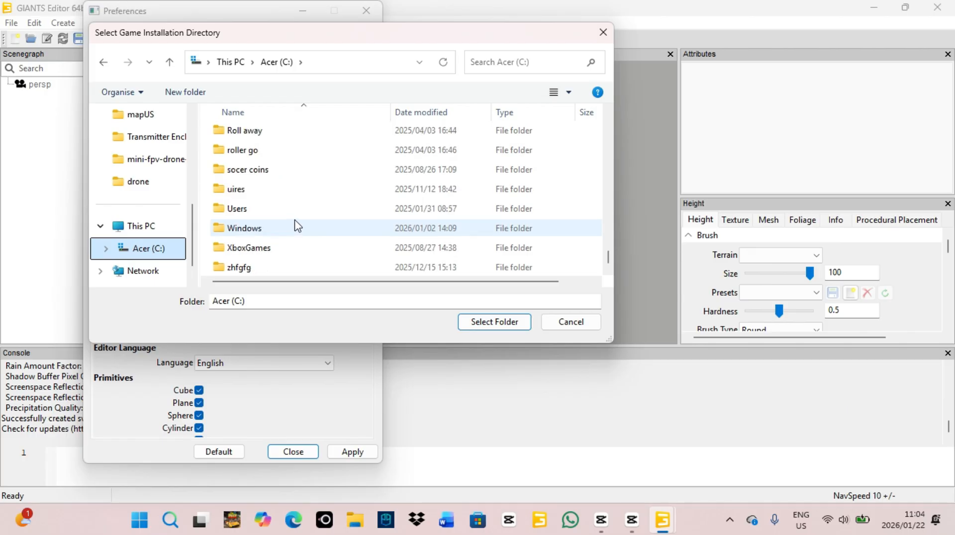
pyautogui.scroll(2, 295, 184)
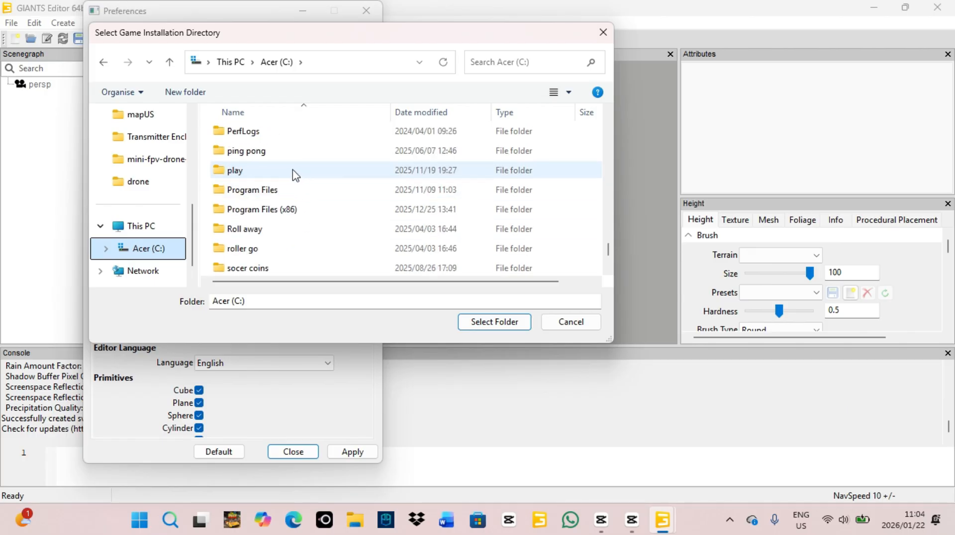
pyautogui.doubleClick(267, 211)
pyautogui.scroll(-2, 269, 219)
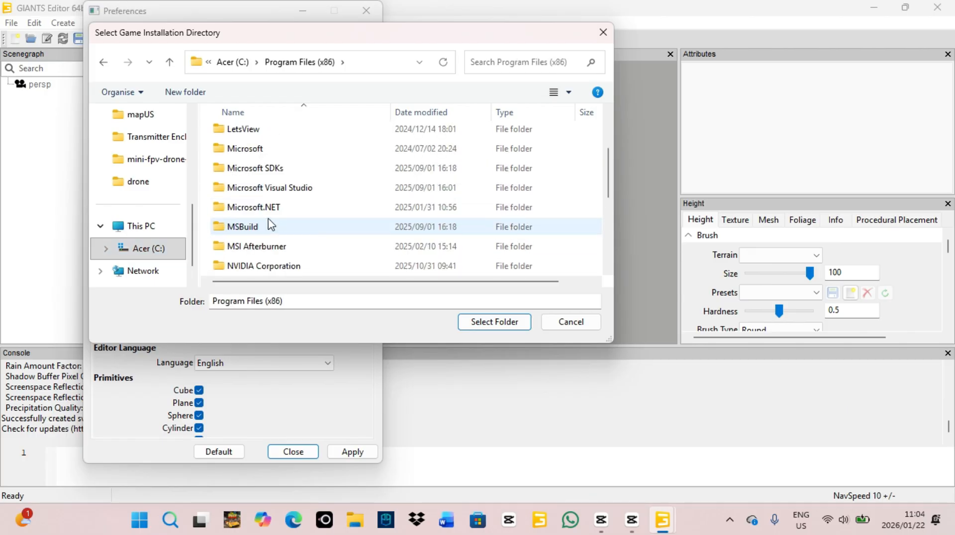
pyautogui.scroll(2, 269, 225)
pyautogui.scroll(-5, 266, 188)
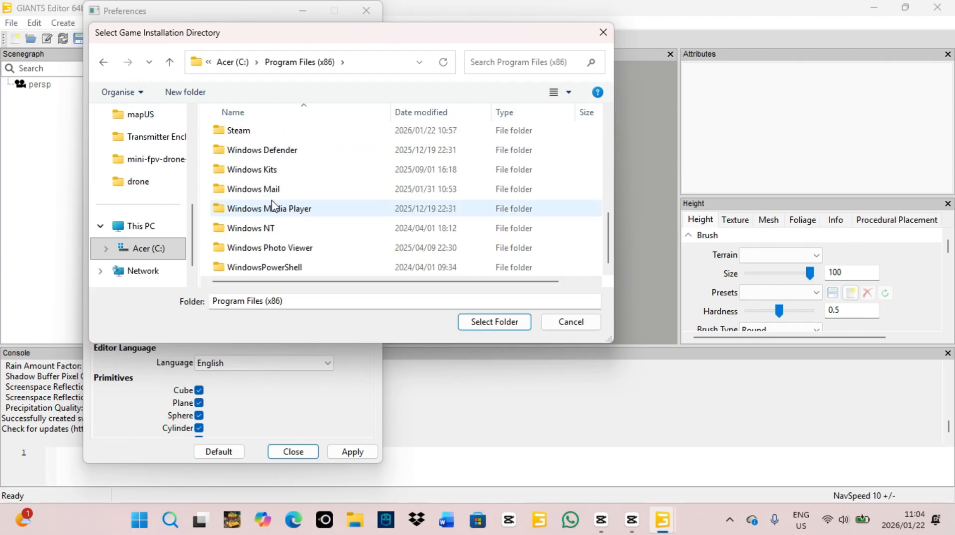
# Check the XboxGames folder on the C: drive for installed games and dismiss the directory selection.
pyautogui.click(103, 62)
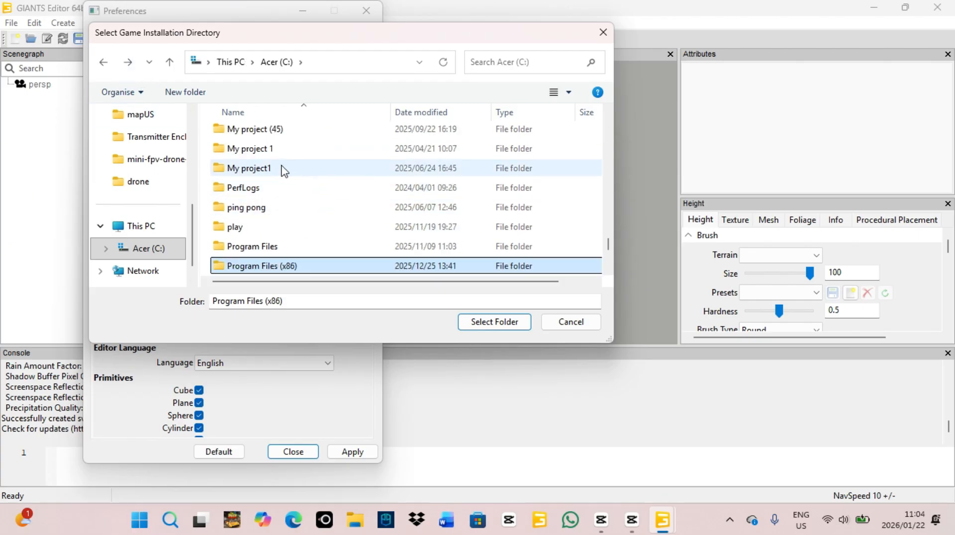
pyautogui.scroll(1, 282, 184)
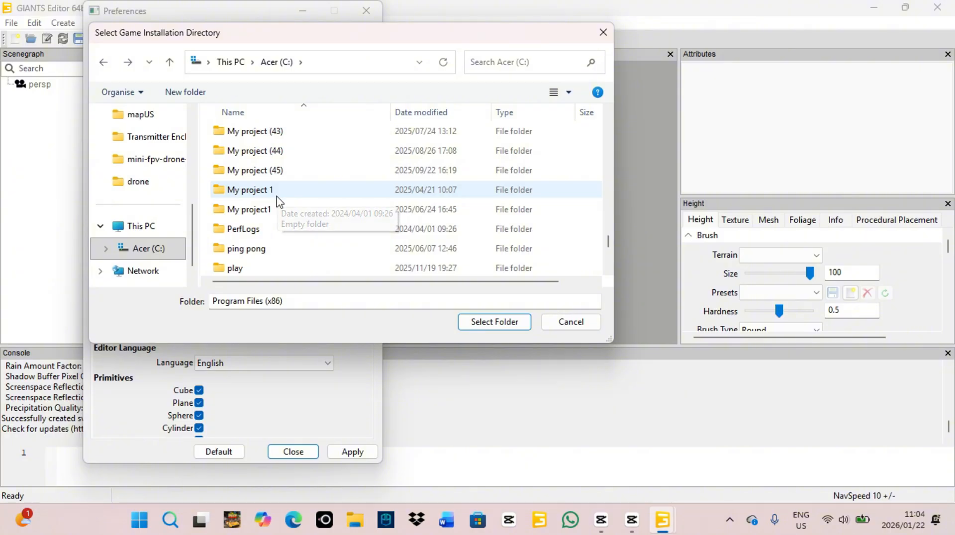
pyautogui.scroll(-2, 279, 219)
pyautogui.scroll(-1, 271, 218)
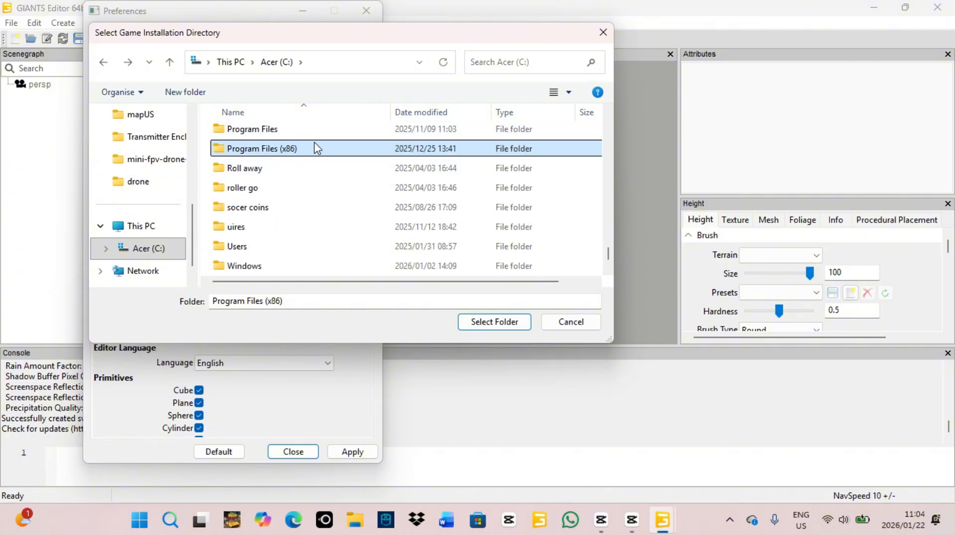
pyautogui.scroll(-1, 311, 158)
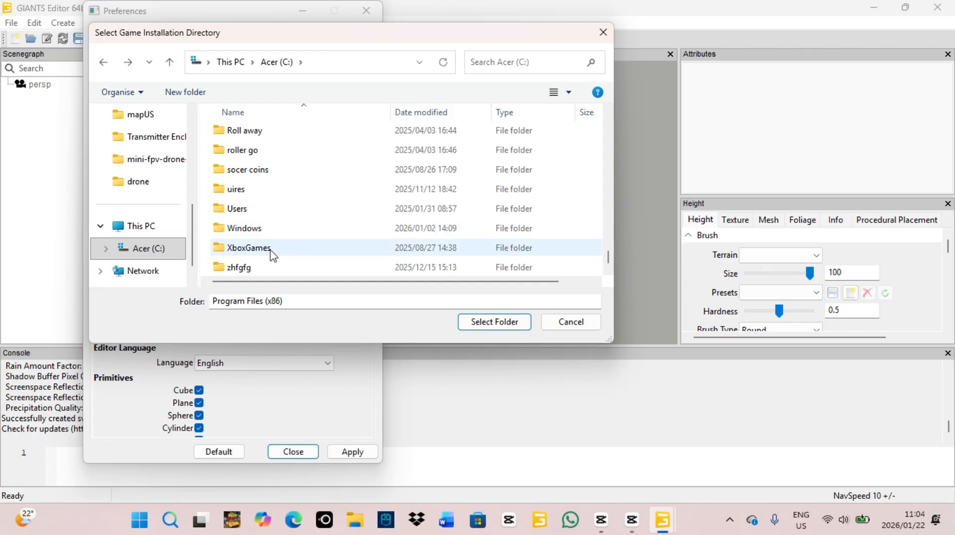
pyautogui.doubleClick(244, 249)
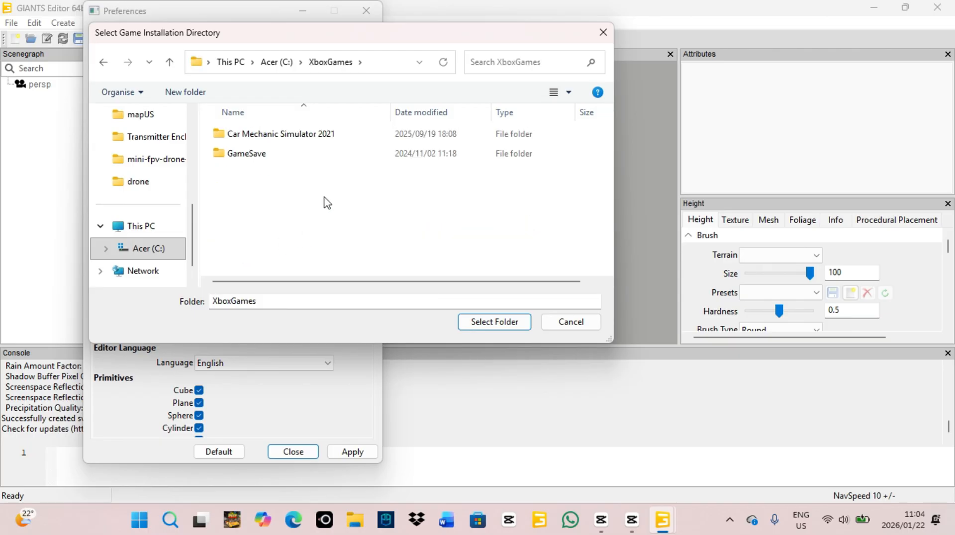
pyautogui.click(286, 139)
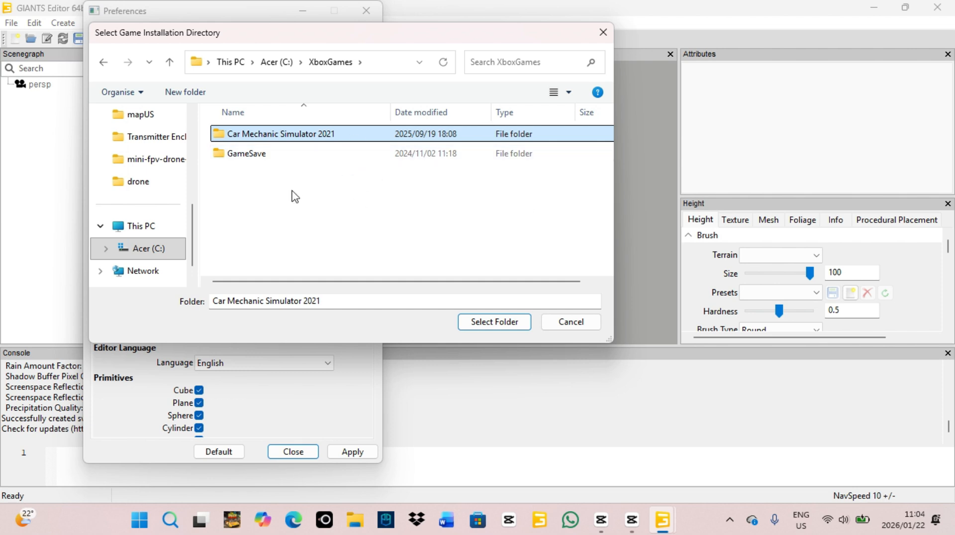
pyautogui.click(104, 63)
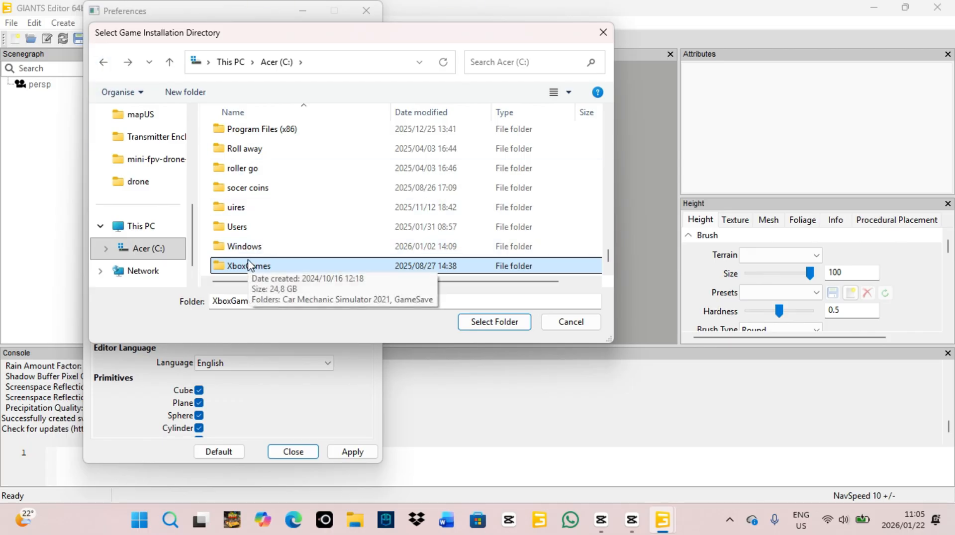
pyautogui.click(602, 33)
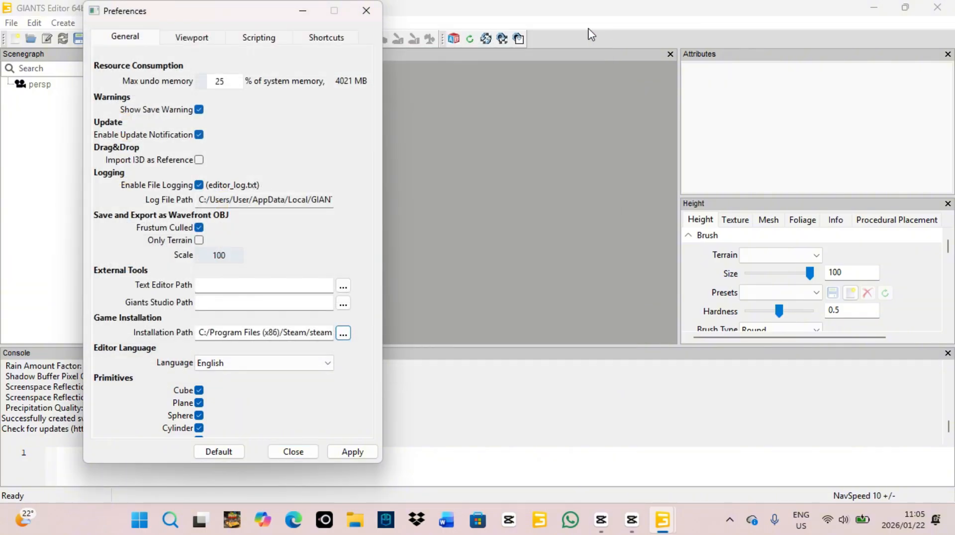
# Browse for the game installation path to Program Files (x86)/Steam/steamapps/common on the C: drive.
pyautogui.click(345, 334)
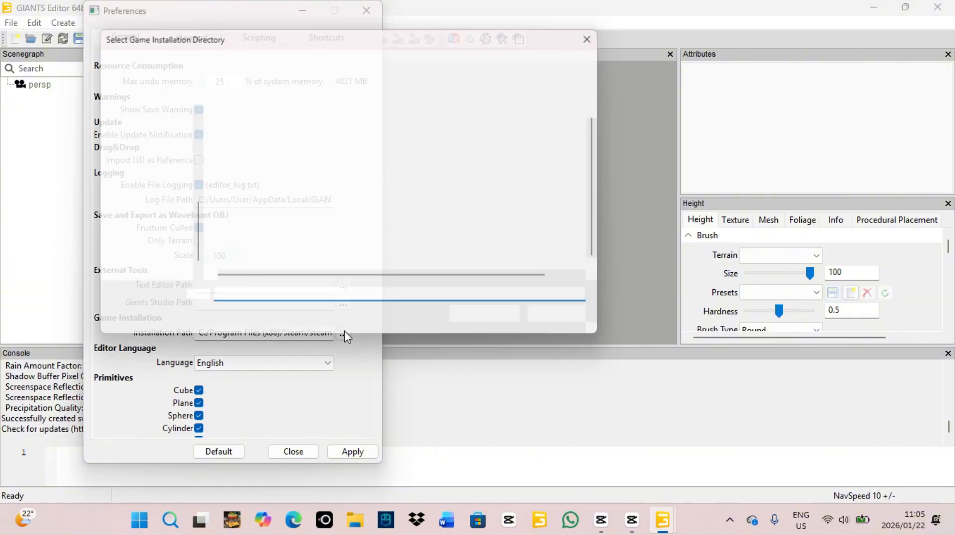
pyautogui.click(145, 251)
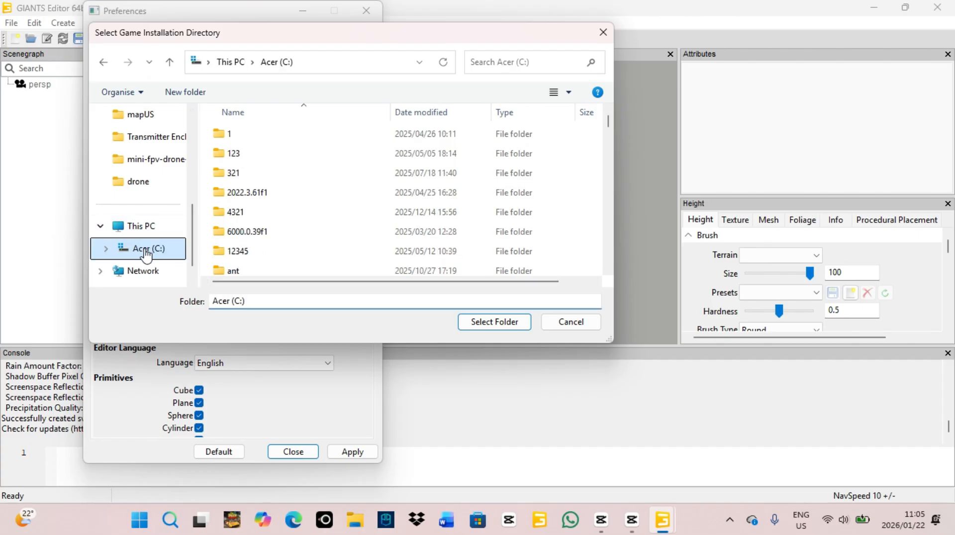
pyautogui.scroll(-15, 288, 232)
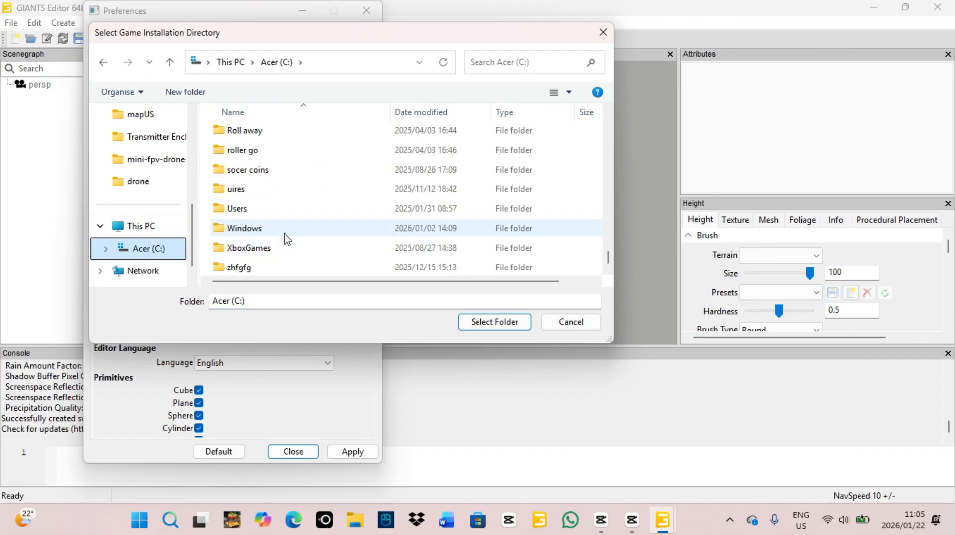
pyautogui.scroll(2, 303, 232)
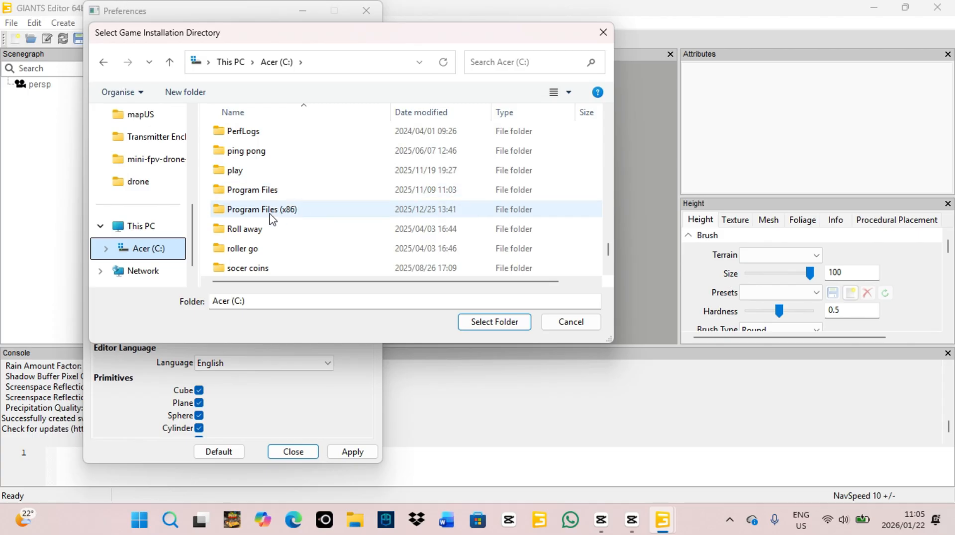
pyautogui.doubleClick(270, 210)
pyautogui.scroll(-4, 343, 196)
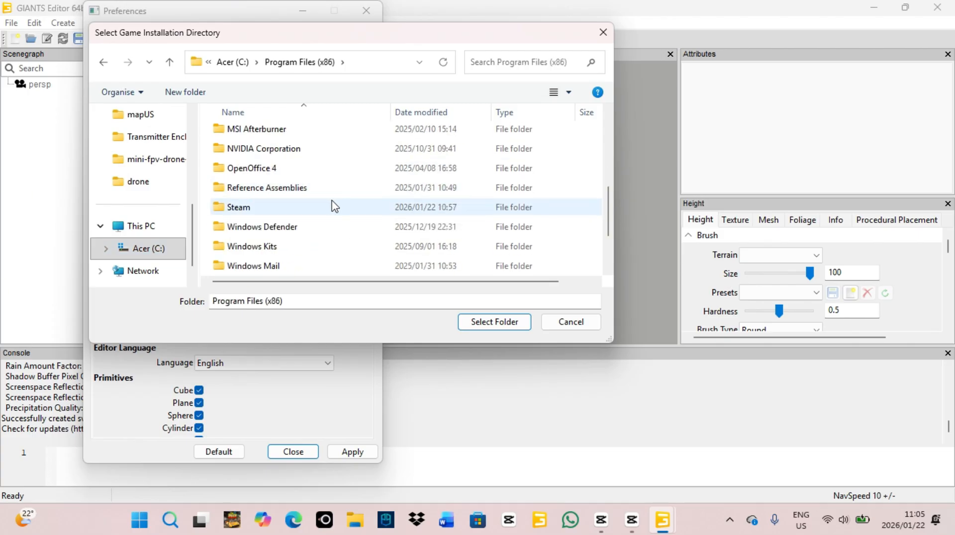
pyautogui.doubleClick(299, 209)
pyautogui.scroll(-4, 314, 213)
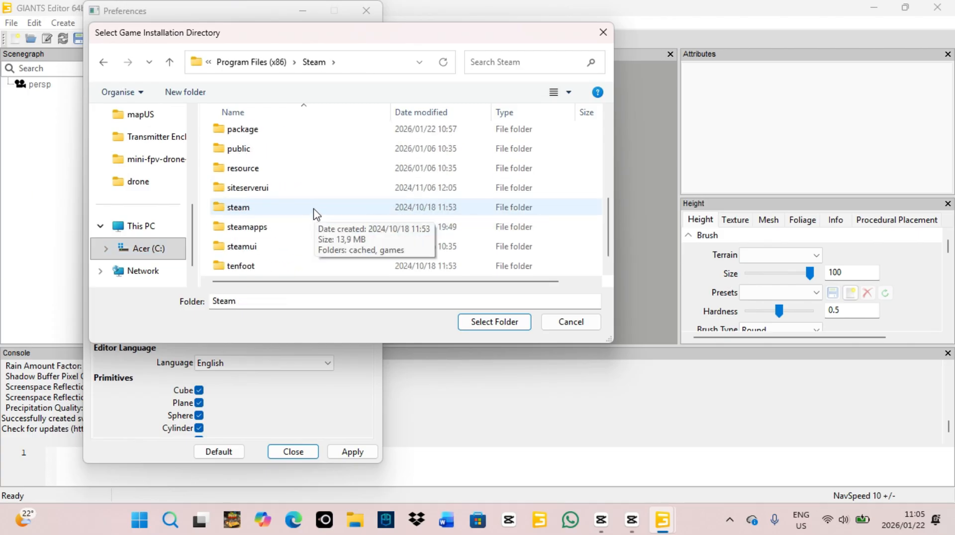
pyautogui.doubleClick(273, 230)
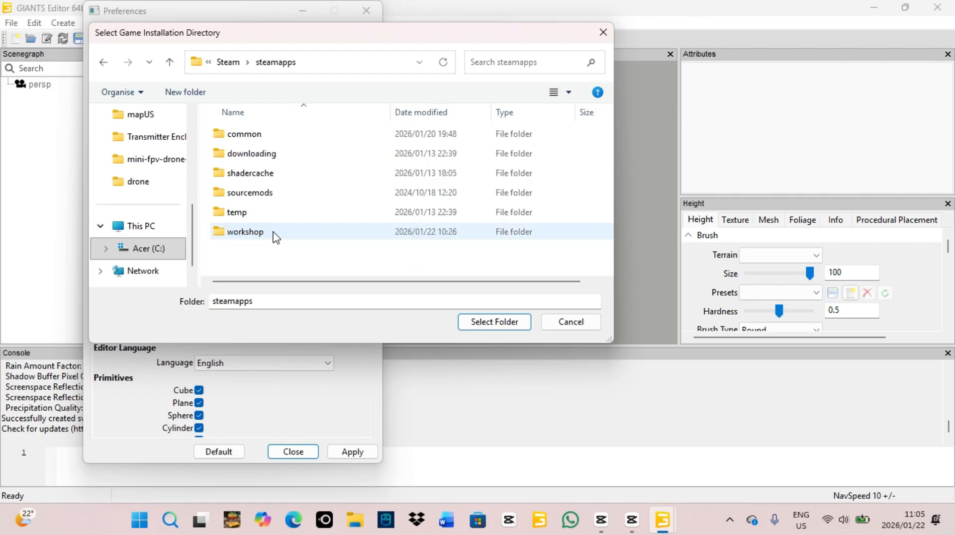
pyautogui.doubleClick(269, 144)
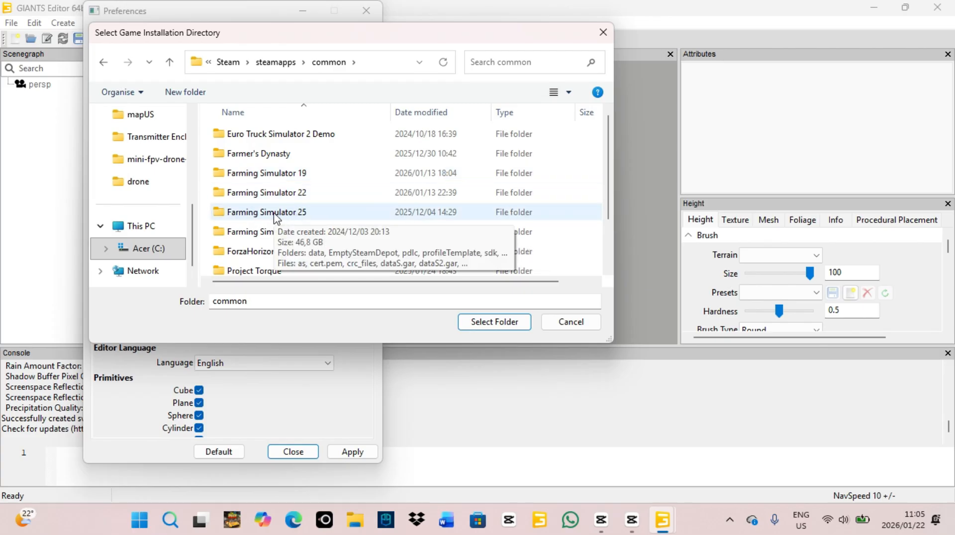
# Choose the Farming Simulator 25 folder as the game installation path, apply the preferences and close them.
pyautogui.click(259, 222)
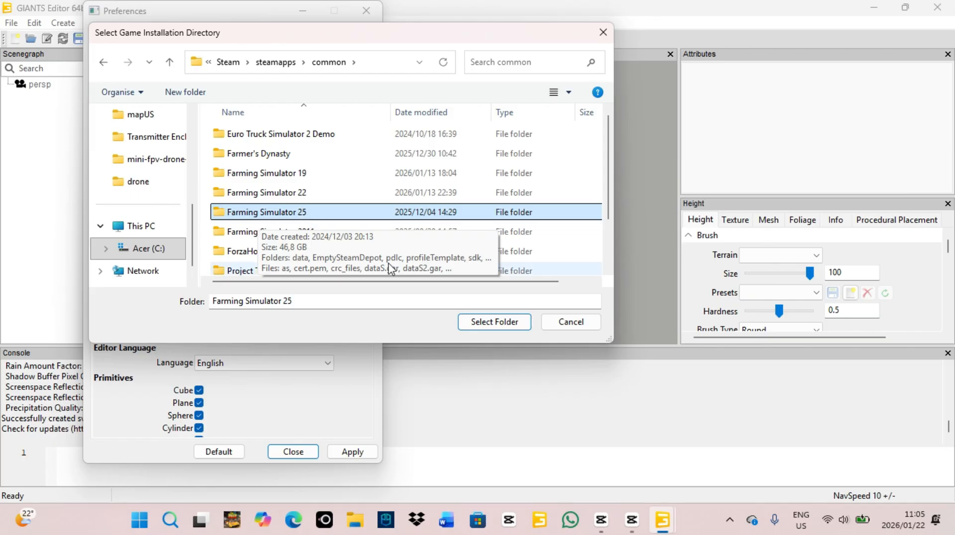
pyautogui.click(493, 329)
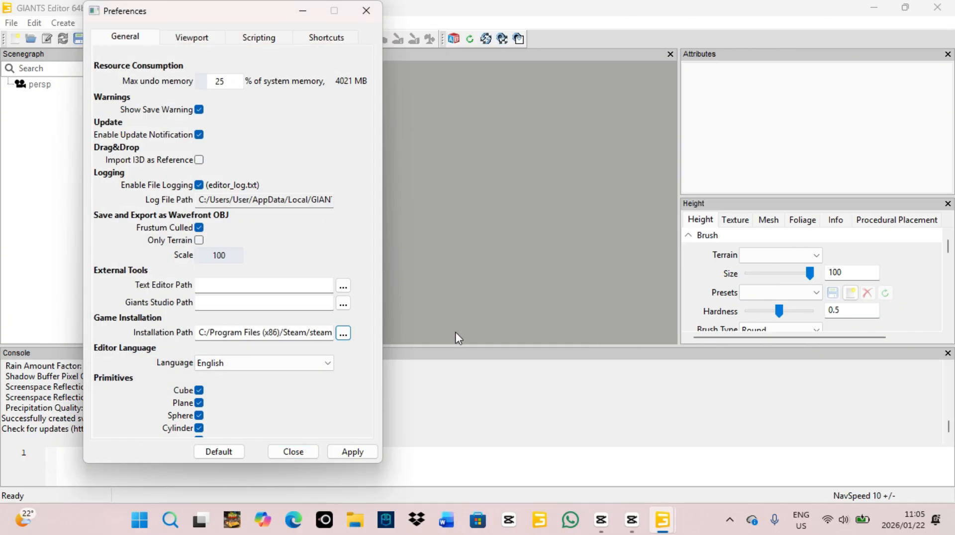
pyautogui.click(343, 452)
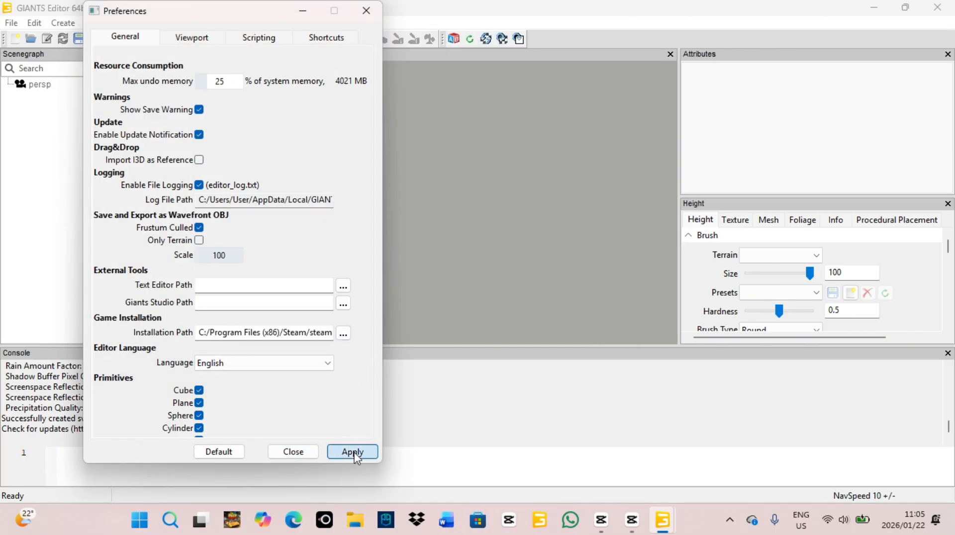
pyautogui.click(294, 452)
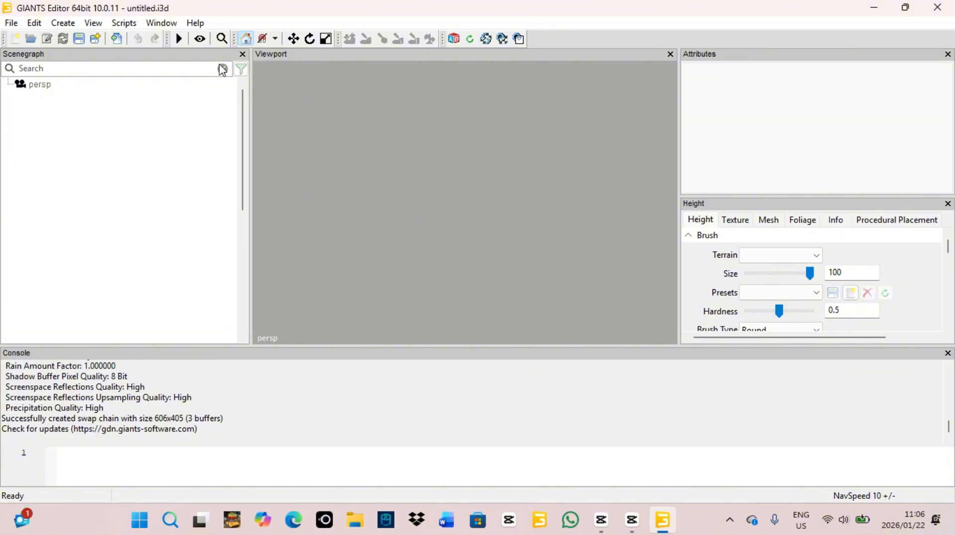
# Start a new mod from the game and filter the available templates to Map Items.
pyautogui.click(11, 23)
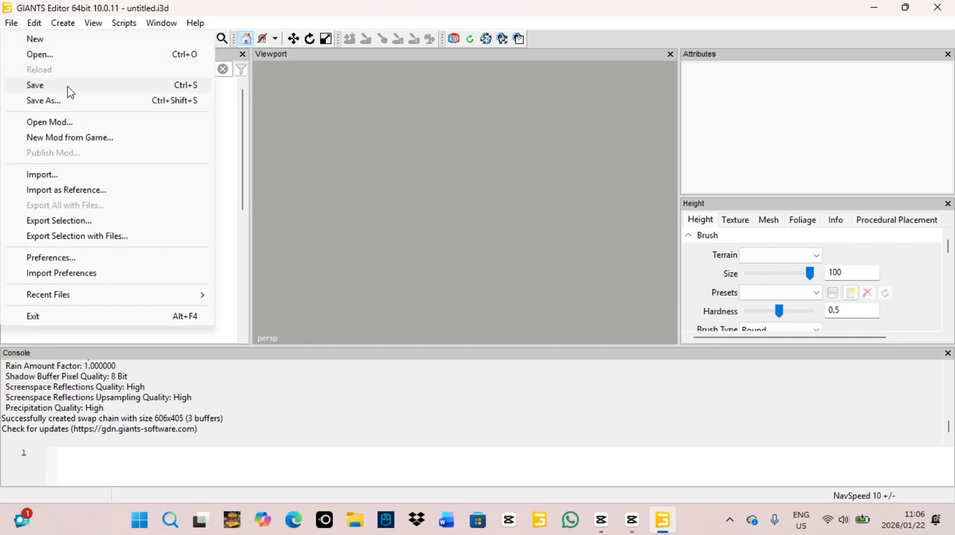
pyautogui.click(59, 139)
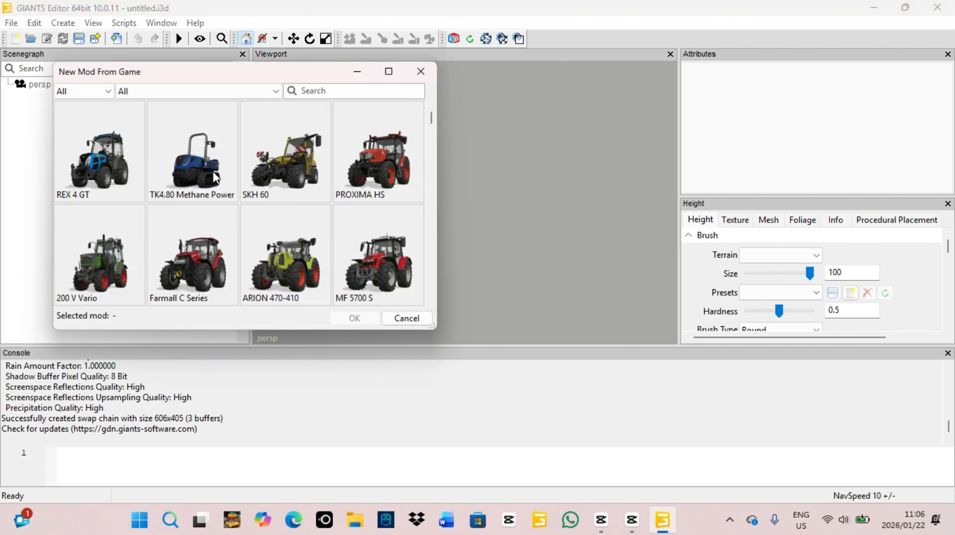
pyautogui.scroll(-4, 228, 185)
pyautogui.scroll(4, 219, 193)
pyautogui.click(73, 95)
pyautogui.click(82, 127)
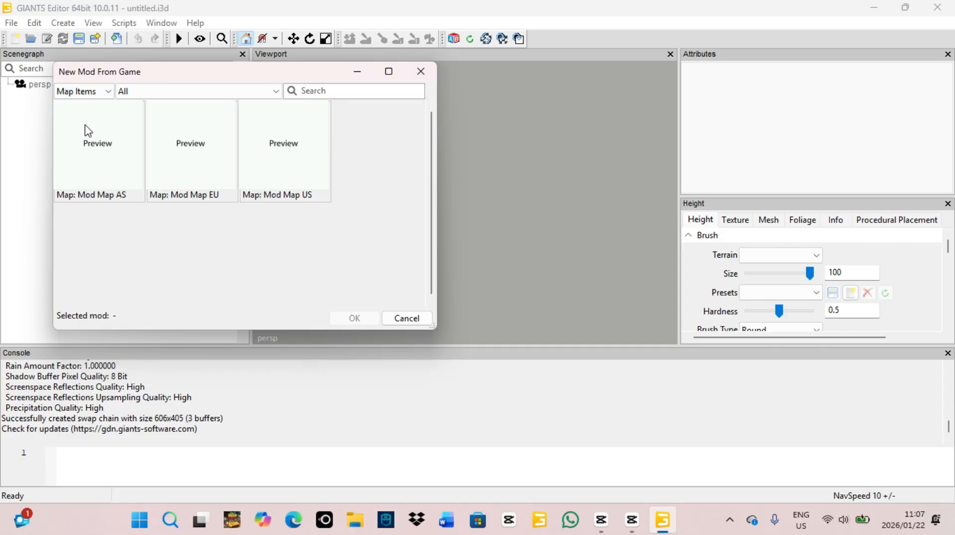
# Compare the Mod Map AS, Mod Map EU and Mod Map US templates by selecting each one.
pyautogui.click(115, 199)
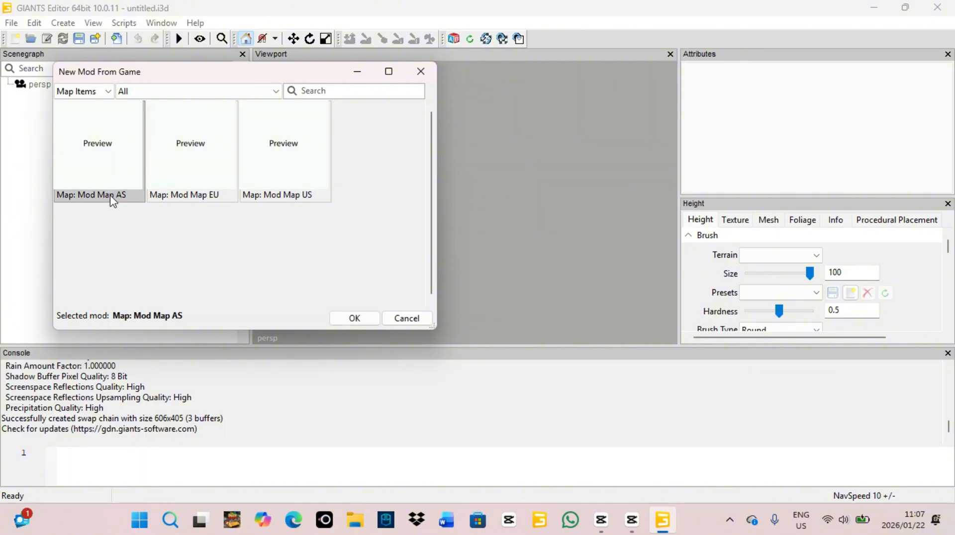
pyautogui.click(188, 198)
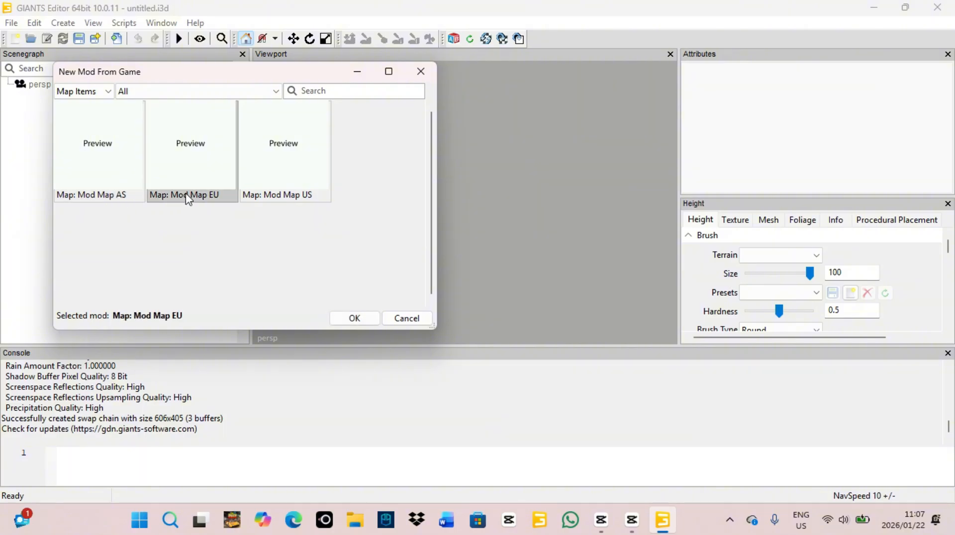
pyautogui.click(281, 199)
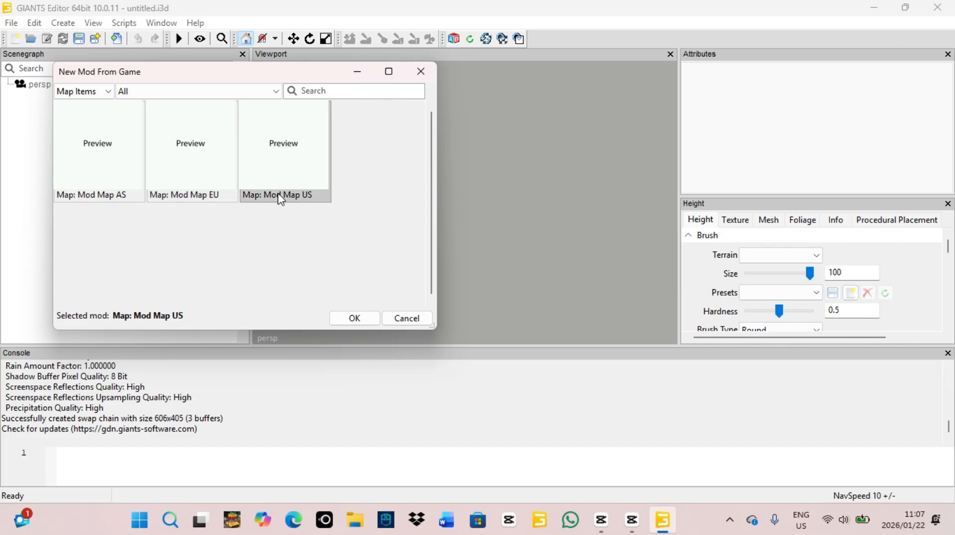
pyautogui.click(240, 238)
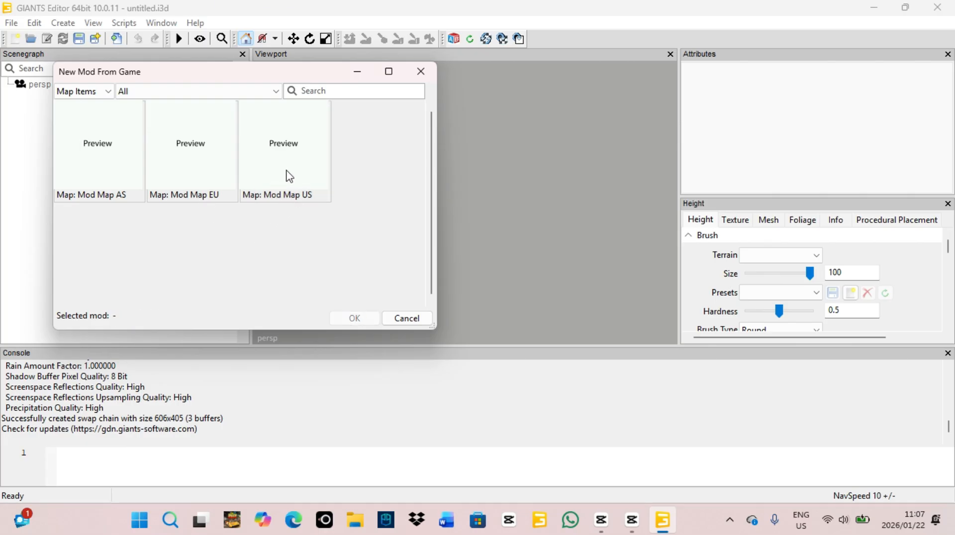
pyautogui.click(287, 201)
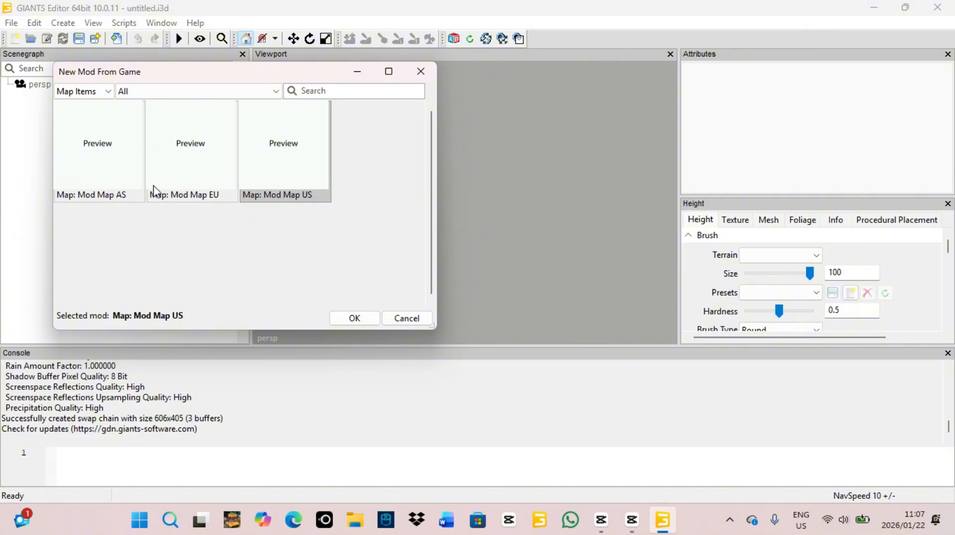
pyautogui.click(102, 194)
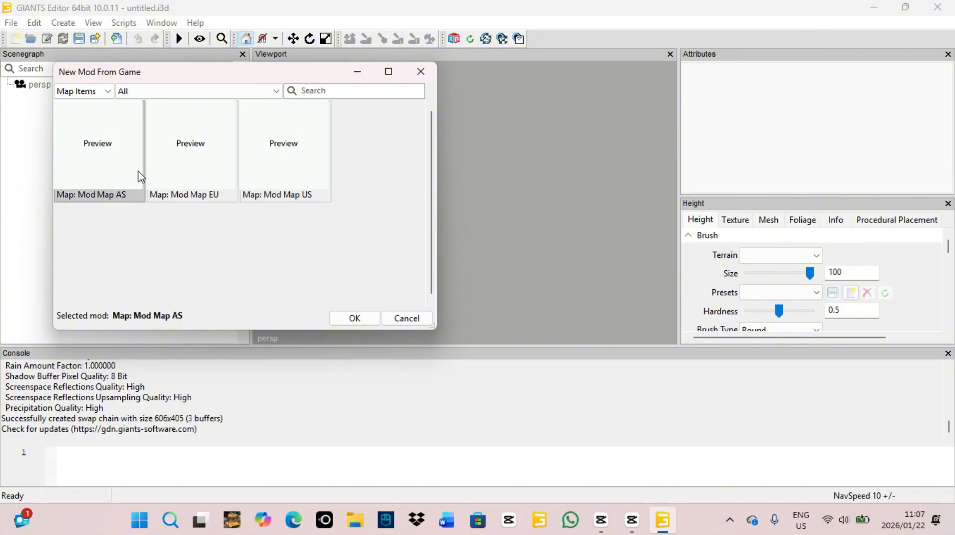
pyautogui.click(194, 177)
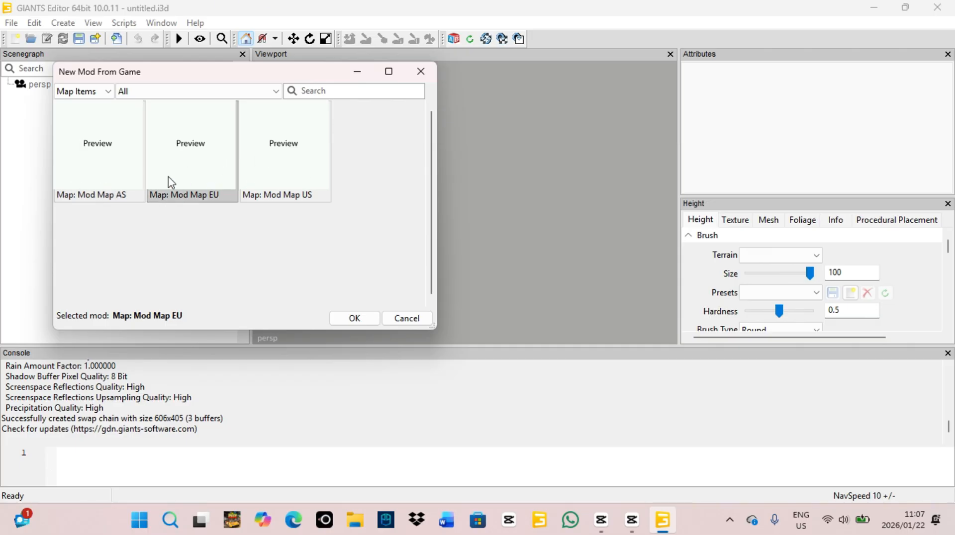
pyautogui.click(90, 185)
pyautogui.click(181, 179)
pyautogui.click(97, 187)
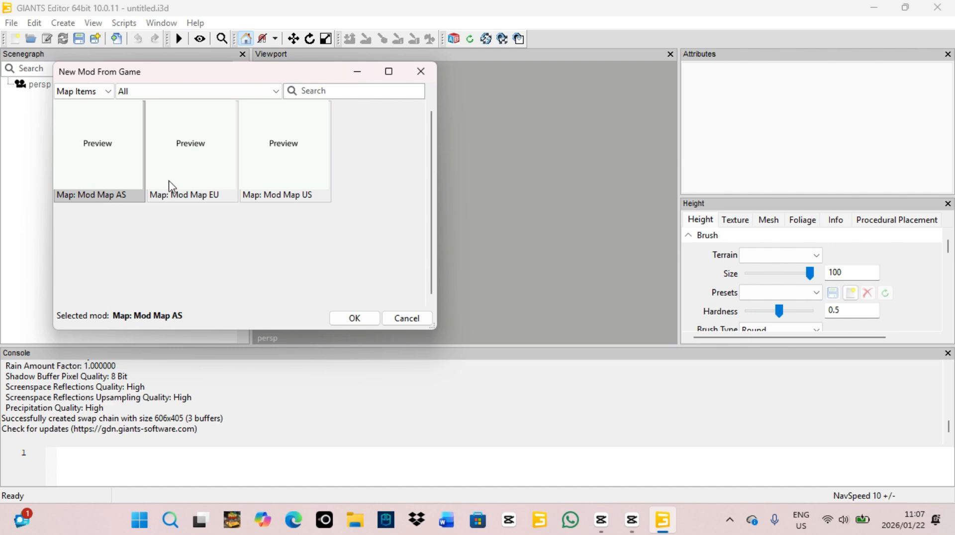
pyautogui.click(165, 171)
pyautogui.click(134, 195)
pyautogui.click(210, 169)
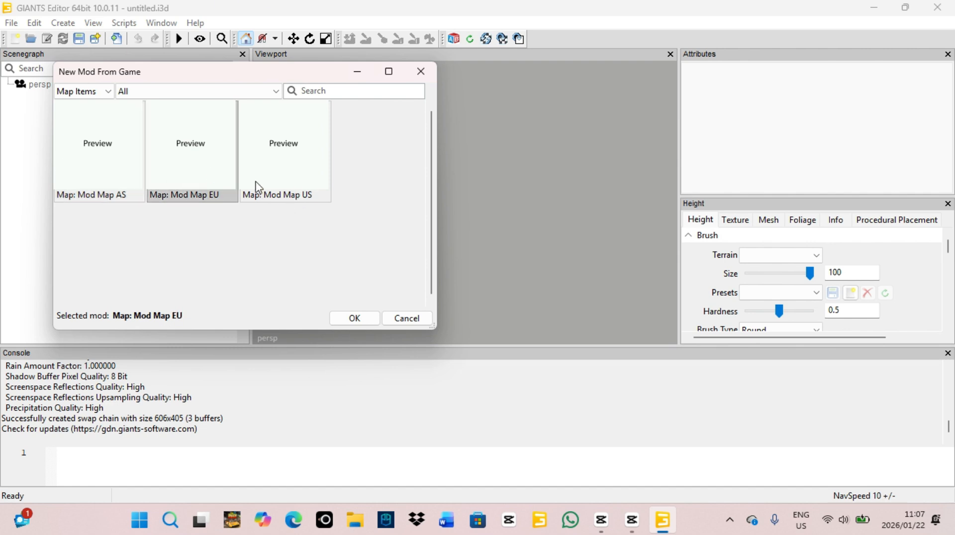
pyautogui.click(287, 189)
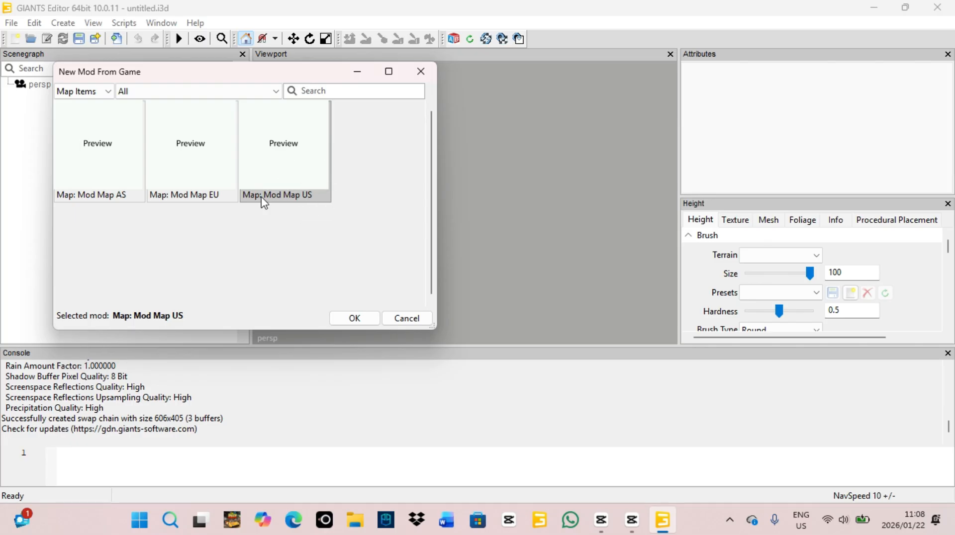
pyautogui.click(113, 195)
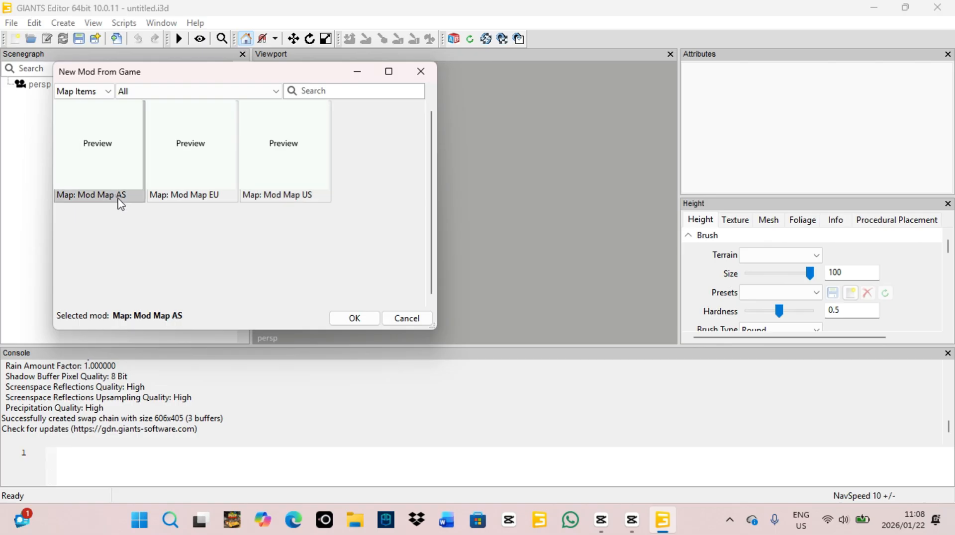
pyautogui.click(188, 185)
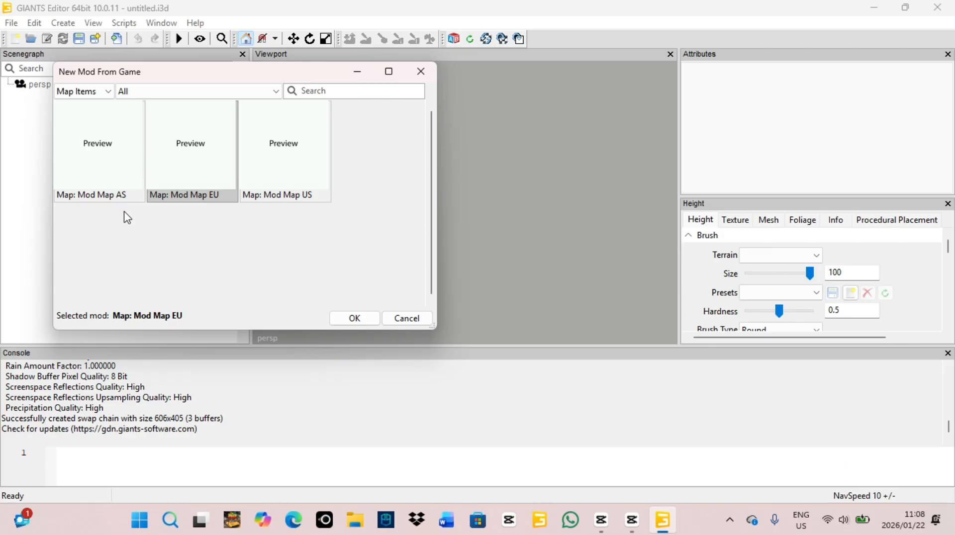
pyautogui.click(120, 192)
pyautogui.click(177, 181)
pyautogui.click(127, 176)
pyautogui.click(257, 169)
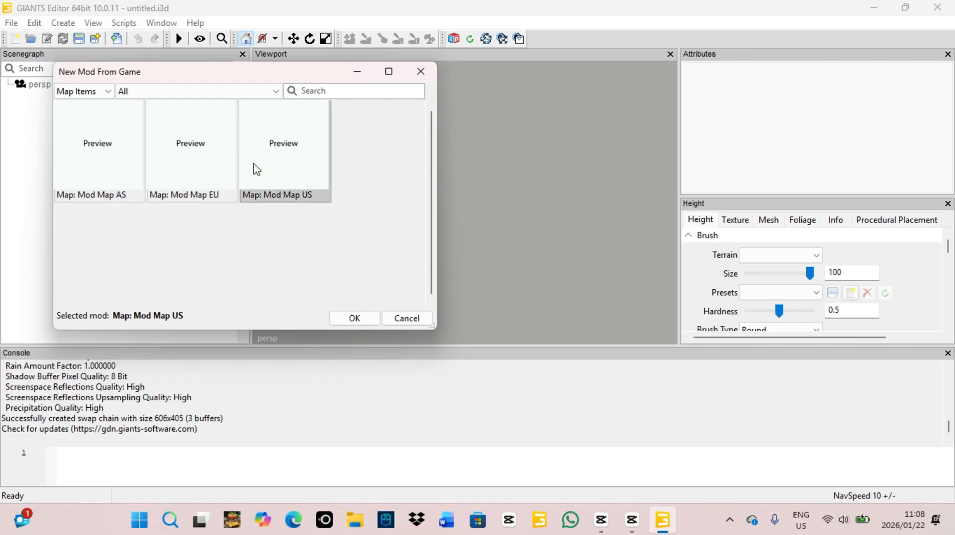
# Choose Mod Map AS as the base for the new mod and confirm the choice.
pyautogui.click(101, 184)
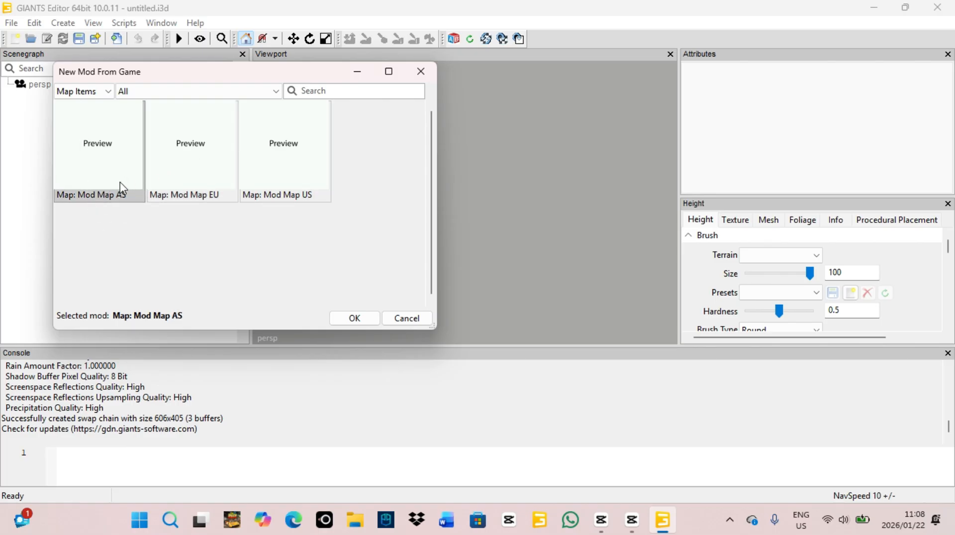
pyautogui.click(202, 156)
pyautogui.click(140, 149)
pyautogui.click(355, 318)
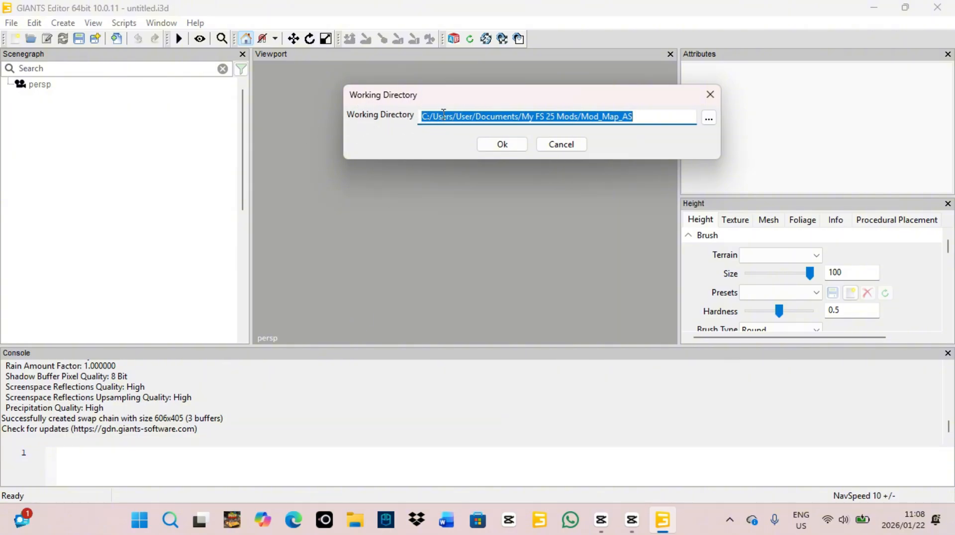
# Replace the last folder name in the working directory path with "FS25 The flat map".
pyautogui.click(657, 117)
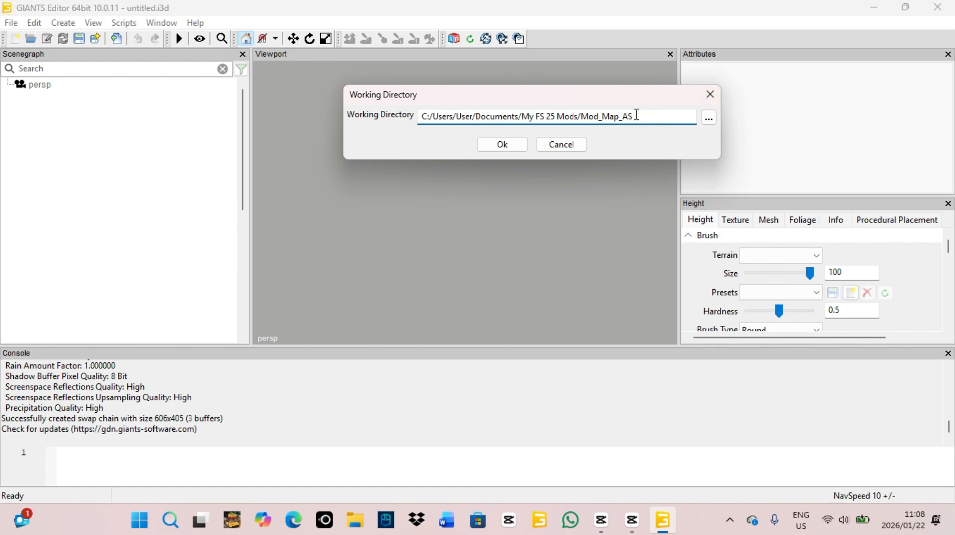
pyautogui.moveTo(634, 116); pyautogui.dragTo(625, 117)
pyautogui.click(639, 115)
pyautogui.moveTo(638, 115); pyautogui.dragTo(583, 119)
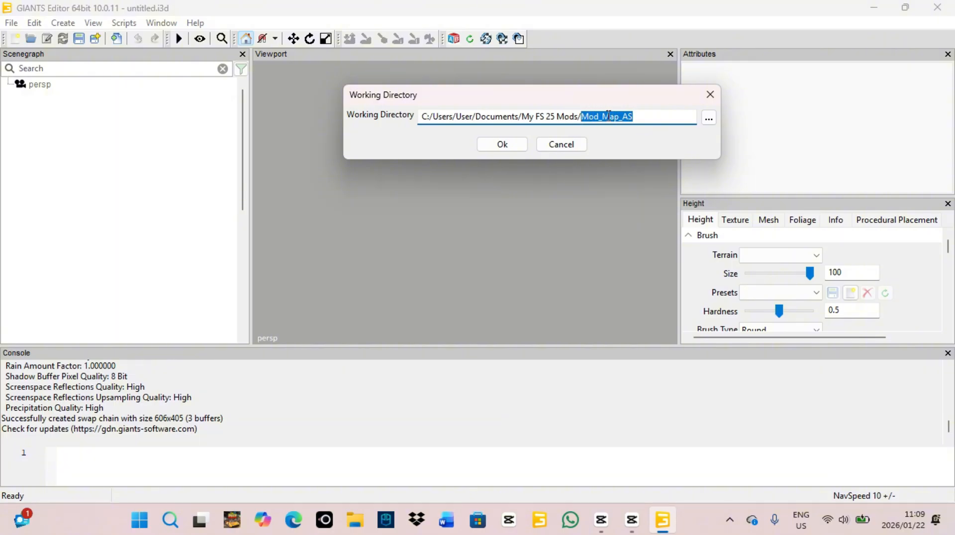
pyautogui.press('BackSpace')
pyautogui.write('FS2')
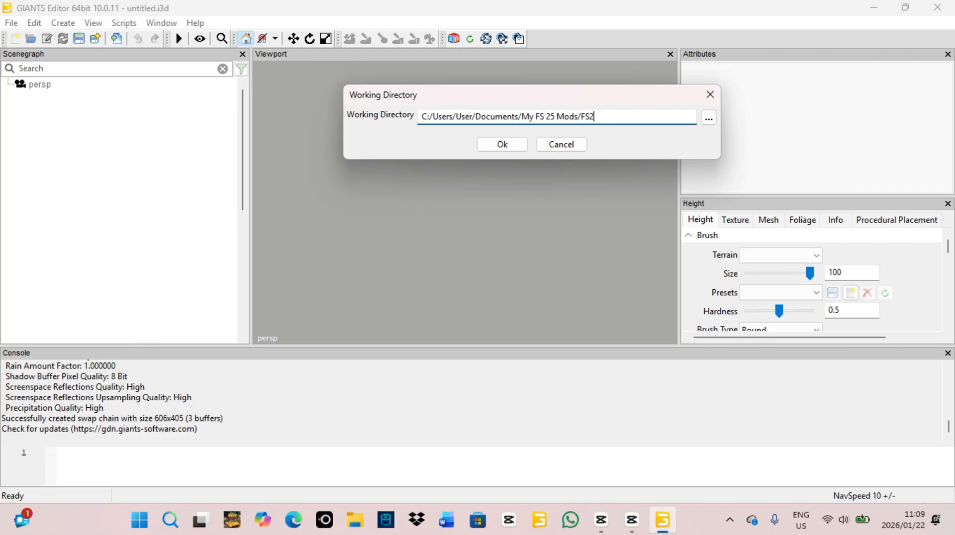
pyautogui.write('5')
pyautogui.write('The flat map')
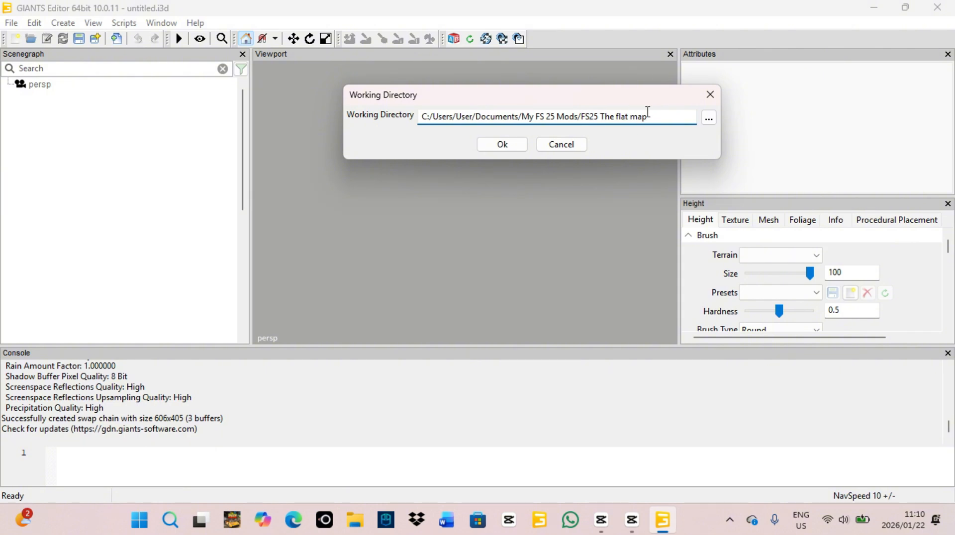
# Correct the working directory's folder name to FS25_Theflatmap and create the map mod.
pyautogui.click(630, 116)
pyautogui.press('BackSpace')
pyautogui.click(617, 117)
pyautogui.press('BackSpace')
pyautogui.click(492, 149)
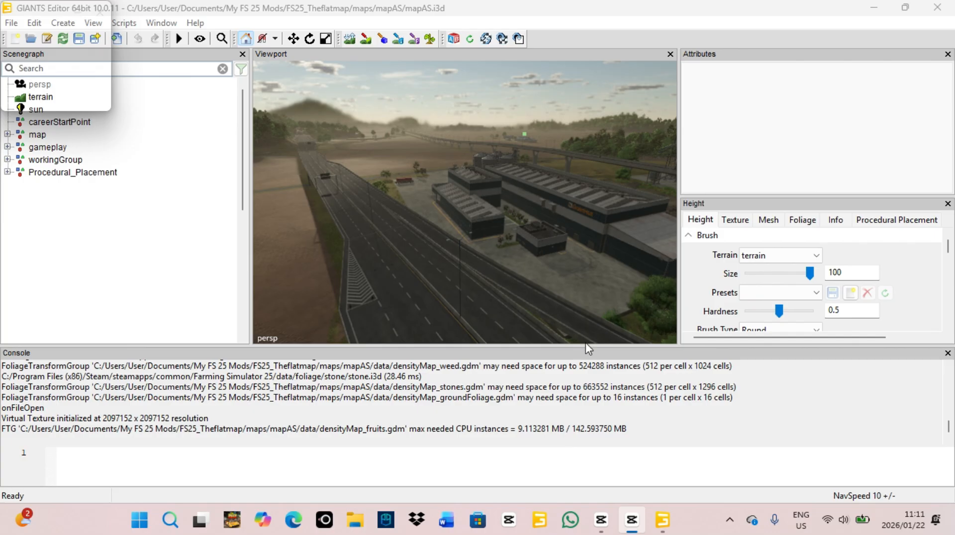
# Examine the loaded map's buildings, roads, fields and hills from several viewpoints.
pyautogui.moveTo(518, 250); pyautogui.dragTo(513, 276, button='right')
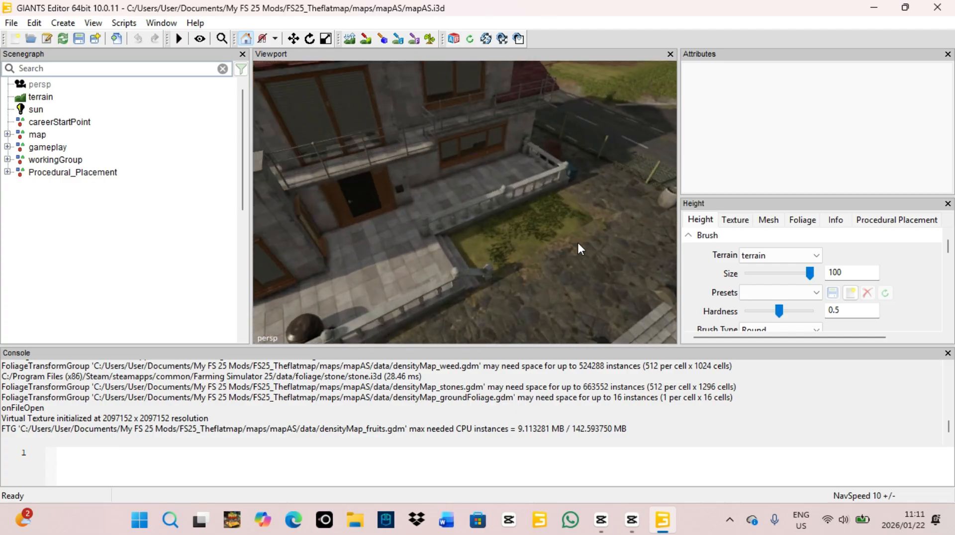
pyautogui.moveTo(580, 247); pyautogui.dragTo(356, 157, button='right')
pyautogui.moveTo(404, 197); pyautogui.dragTo(540, 277, button='right')
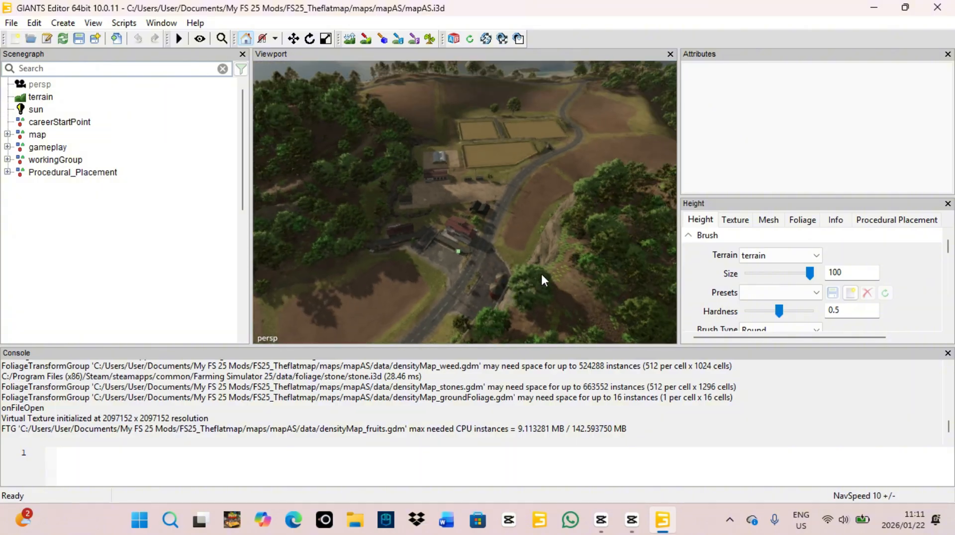
pyautogui.moveTo(505, 204); pyautogui.dragTo(352, 232, button='right')
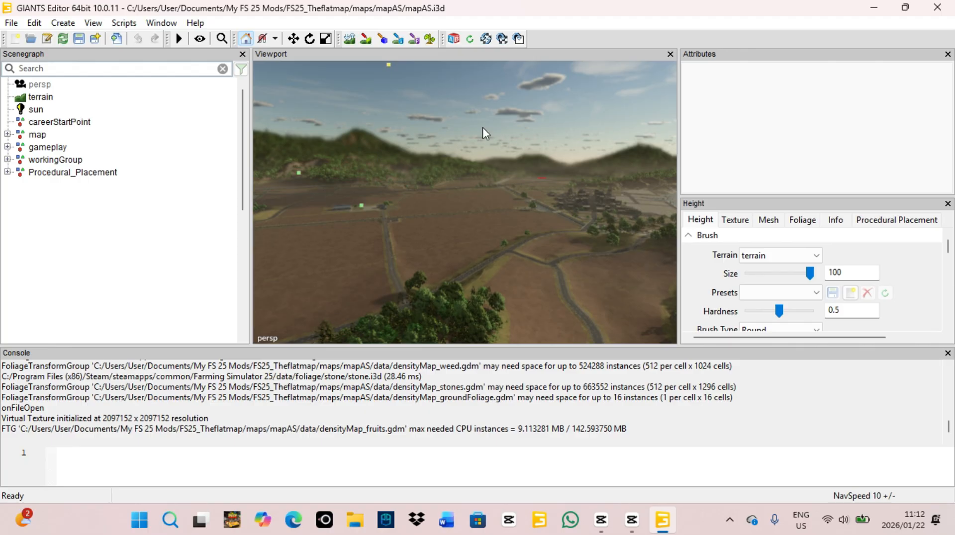
pyautogui.moveTo(442, 185)
pyautogui.keyDown('alt'); pyautogui.mouseDown()
pyautogui.moveTo(448, 239)
pyautogui.moveTo(351, 220)
pyautogui.moveTo(458, 195)
pyautogui.mouseUp(); pyautogui.keyUp('alt')
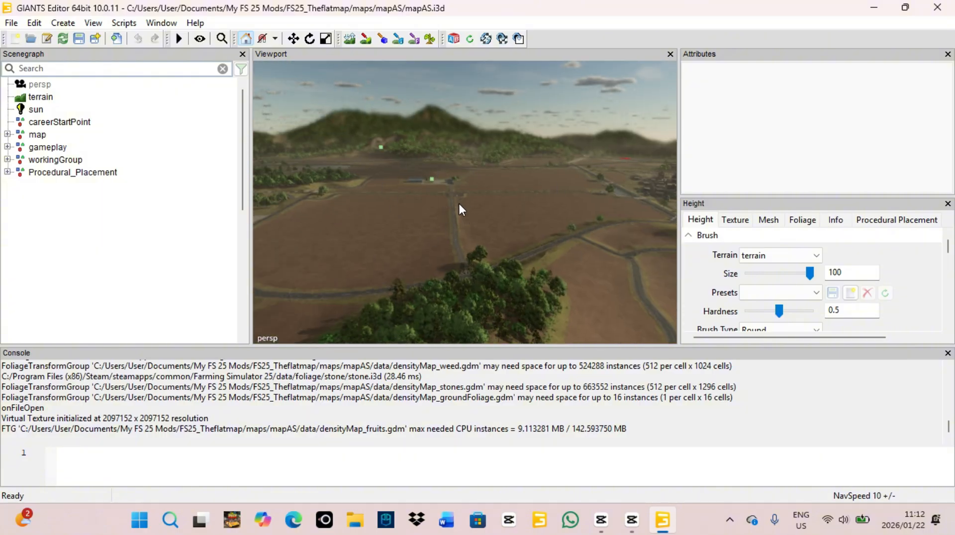
pyautogui.keyDown('alt'); pyautogui.moveTo(459, 202); pyautogui.dragTo(446, 226); pyautogui.keyUp('alt')
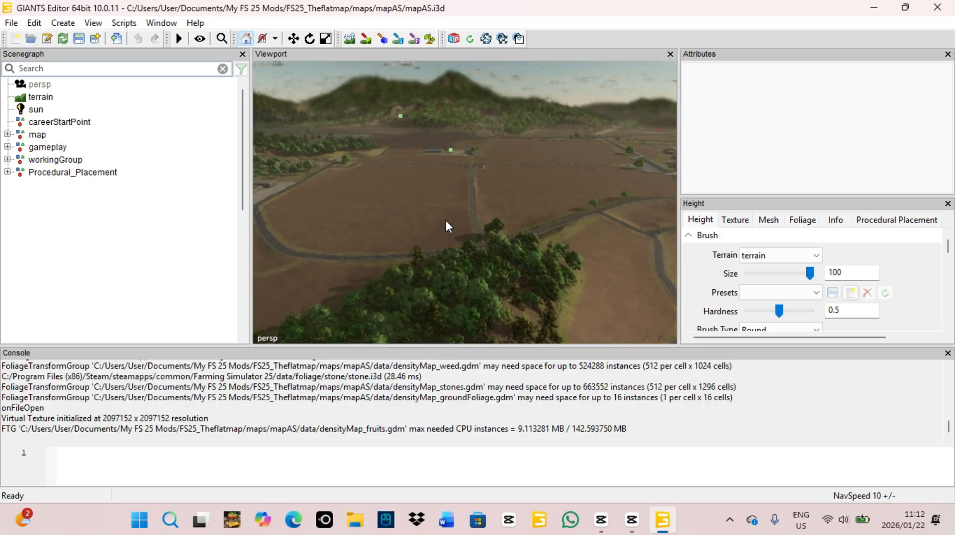
pyautogui.scroll(7, 446, 221)
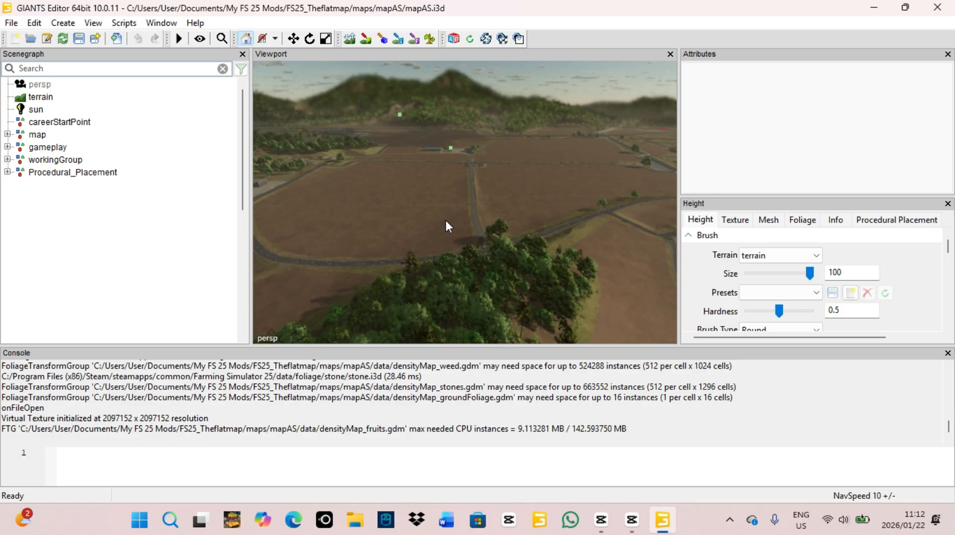
pyautogui.scroll(3, 447, 226)
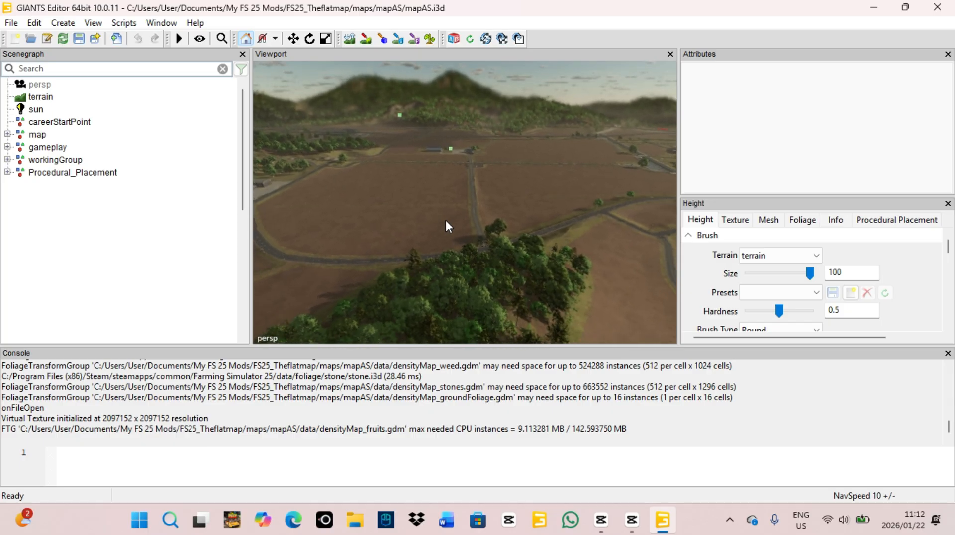
pyautogui.scroll(-5, 446, 224)
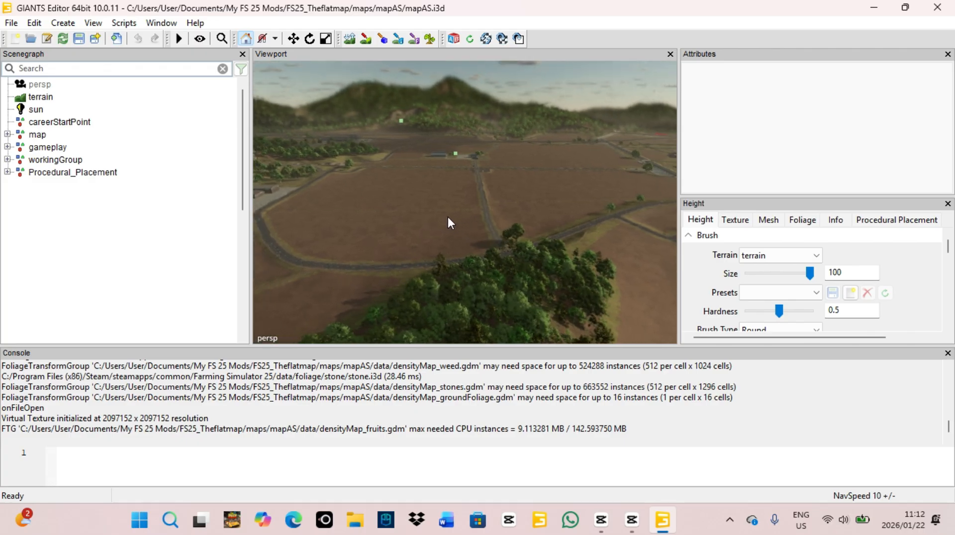
pyautogui.moveTo(448, 218)
pyautogui.mouseDown(button='right')
pyautogui.moveTo(479, 215)
pyautogui.moveTo(461, 217)
pyautogui.mouseUp(button='right')
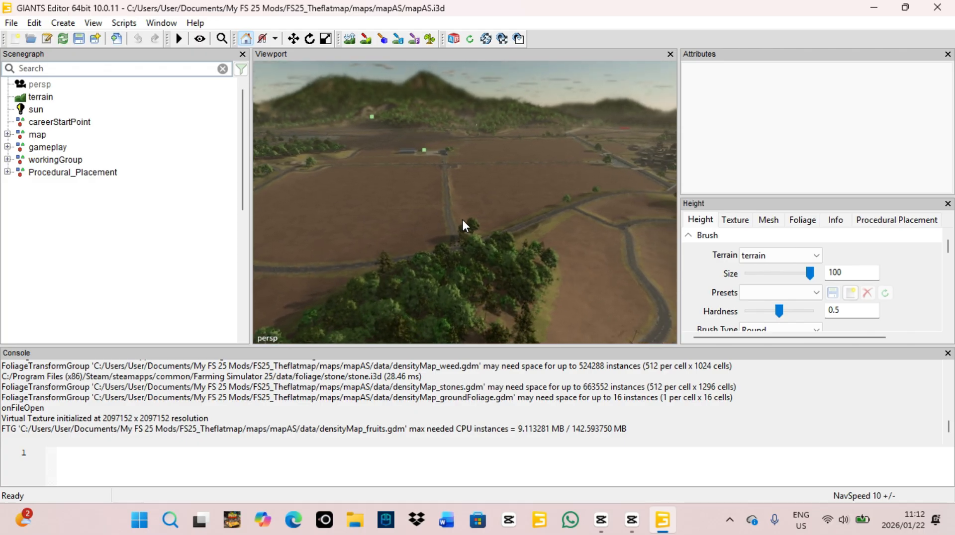
pyautogui.scroll(2, 462, 225)
pyautogui.moveTo(462, 225); pyautogui.dragTo(455, 168, button='right')
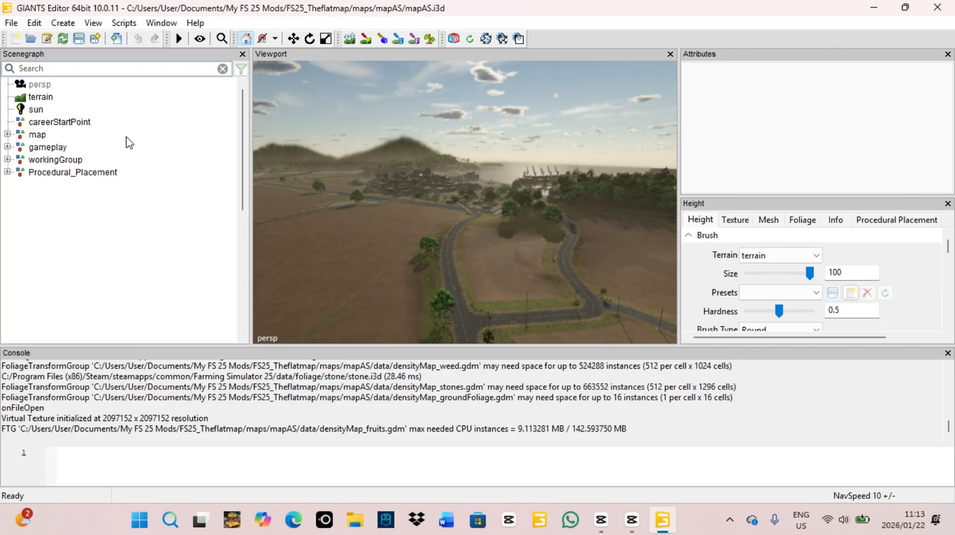
# Select the map's terrain object and inspect its mesh across the fields.
pyautogui.moveTo(435, 265)
pyautogui.keyDown('alt'); pyautogui.mouseDown()
pyautogui.moveTo(420, 287)
pyautogui.moveTo(442, 266)
pyautogui.mouseUp(); pyautogui.keyUp('alt')
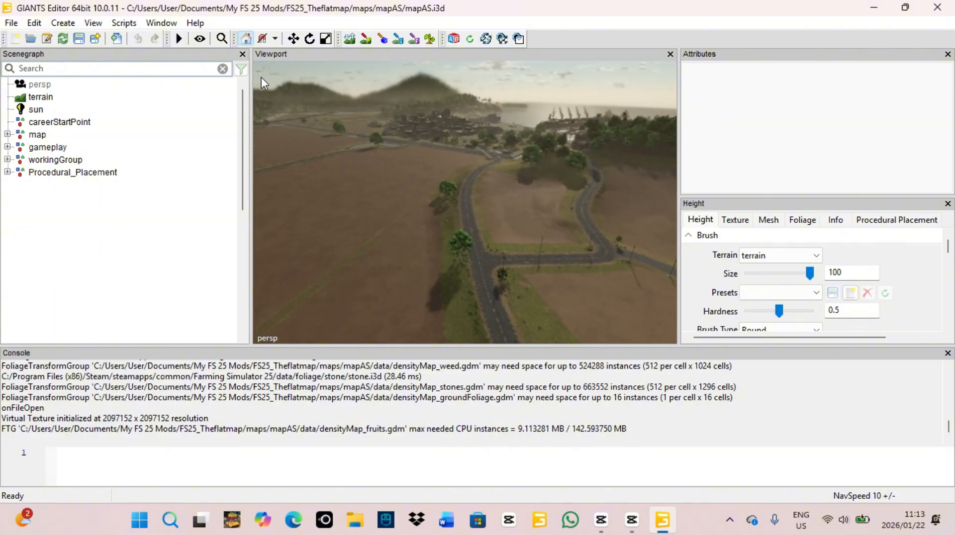
pyautogui.click(41, 98)
pyautogui.keyDown('alt'); pyautogui.moveTo(479, 264); pyautogui.dragTo(318, 240); pyautogui.keyUp('alt')
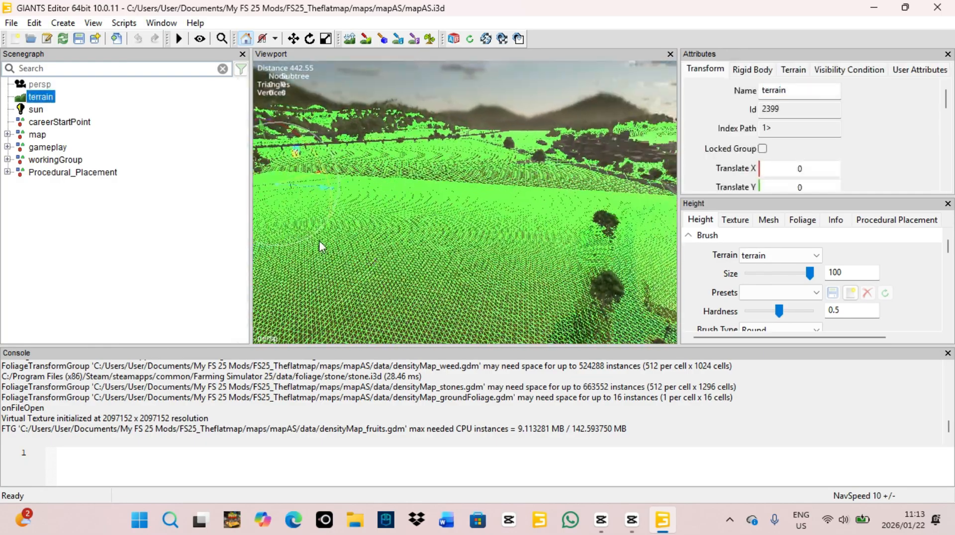
# Select the sun light and inspect its transform attributes and the surrounding sky and fields.
pyautogui.click(32, 111)
pyautogui.keyDown('alt'); pyautogui.moveTo(563, 245); pyautogui.dragTo(624, 125); pyautogui.keyUp('alt')
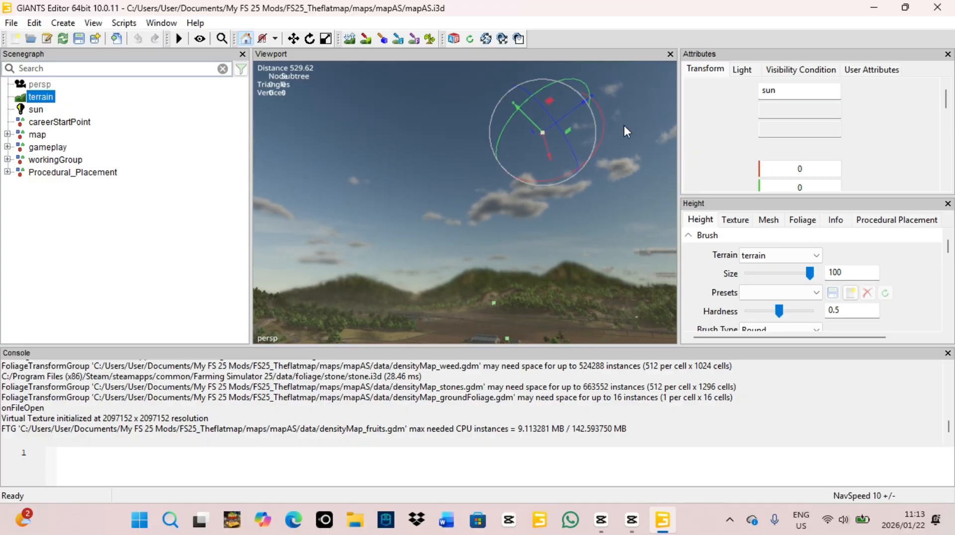
pyautogui.keyDown('alt'); pyautogui.moveTo(304, 294); pyautogui.dragTo(437, 319); pyautogui.keyUp('alt')
pyautogui.scroll(-3, 899, 158)
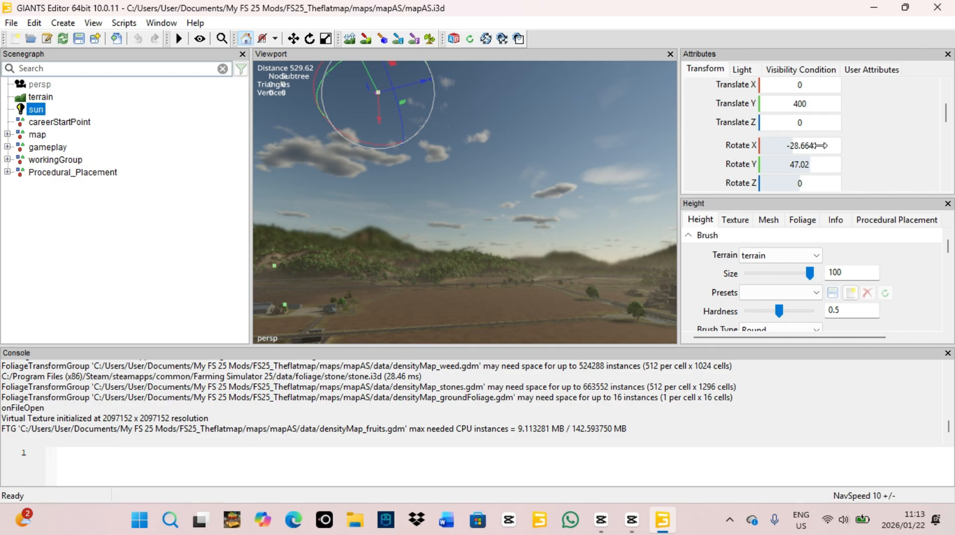
pyautogui.moveTo(463, 201); pyautogui.dragTo(499, 142, button='right')
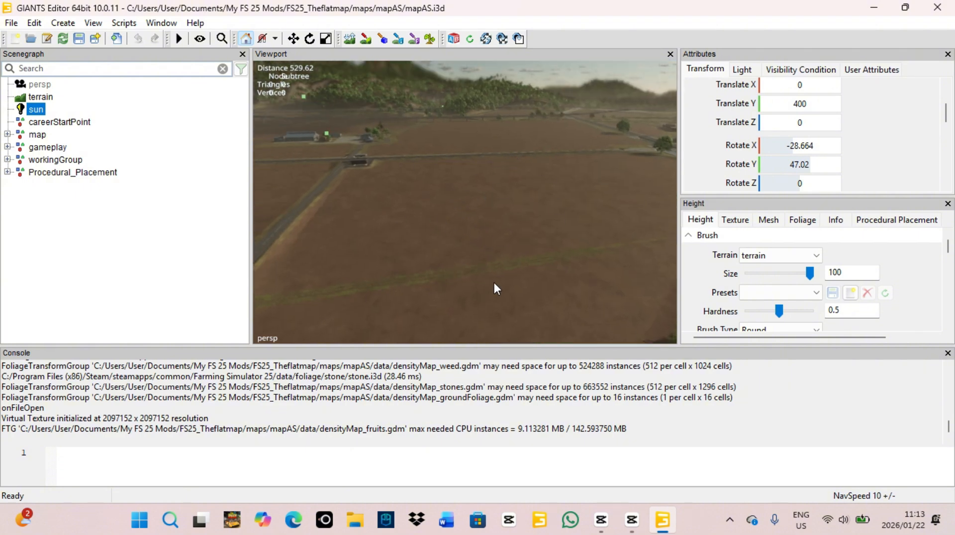
pyautogui.moveTo(504, 260); pyautogui.dragTo(486, 219, button='right')
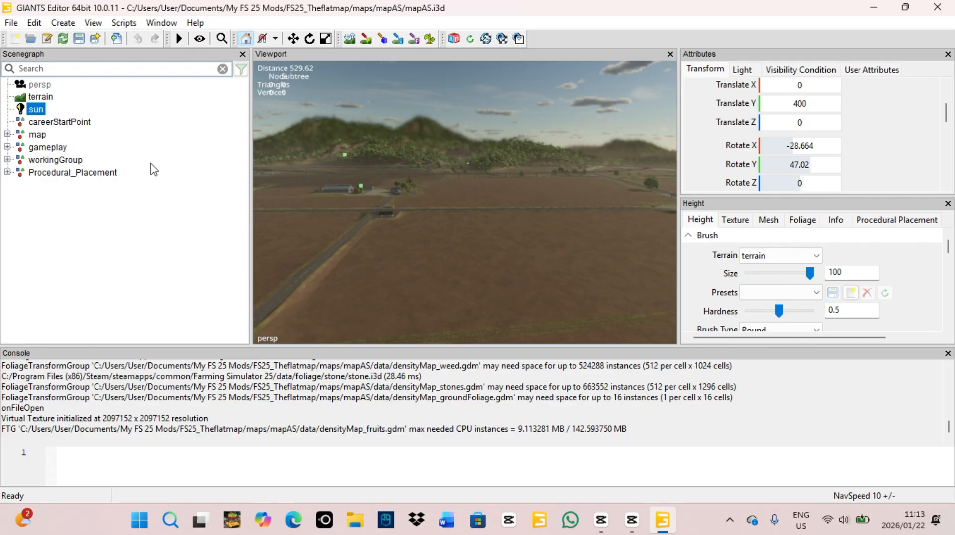
# Inspect the careerStartPoint, map and gameplay nodes, including the subgroups inside the map group.
pyautogui.click(45, 124)
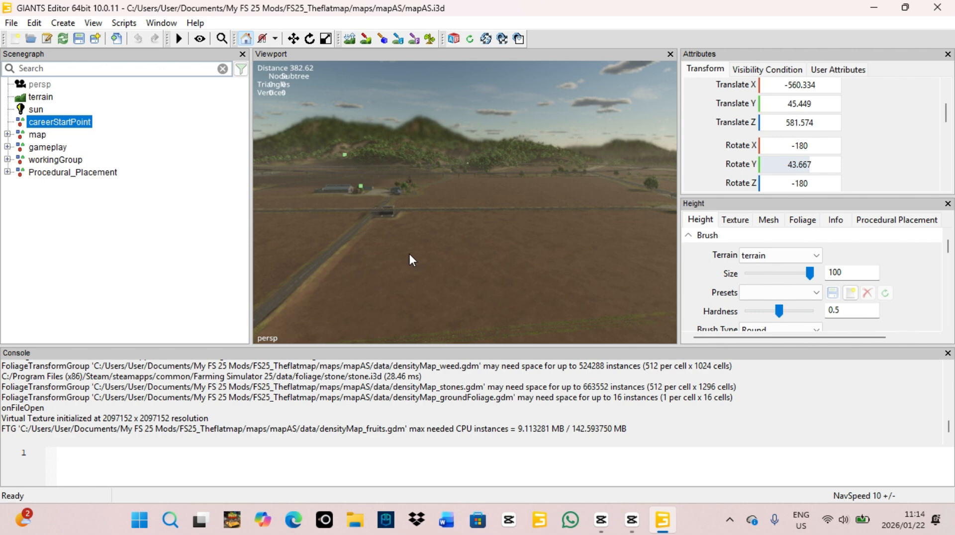
pyautogui.click(31, 137)
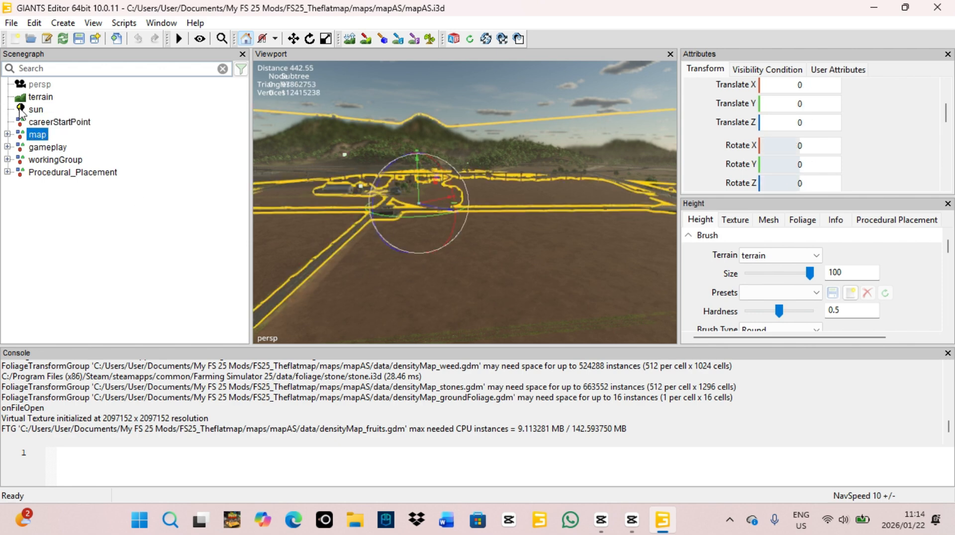
pyautogui.click(47, 149)
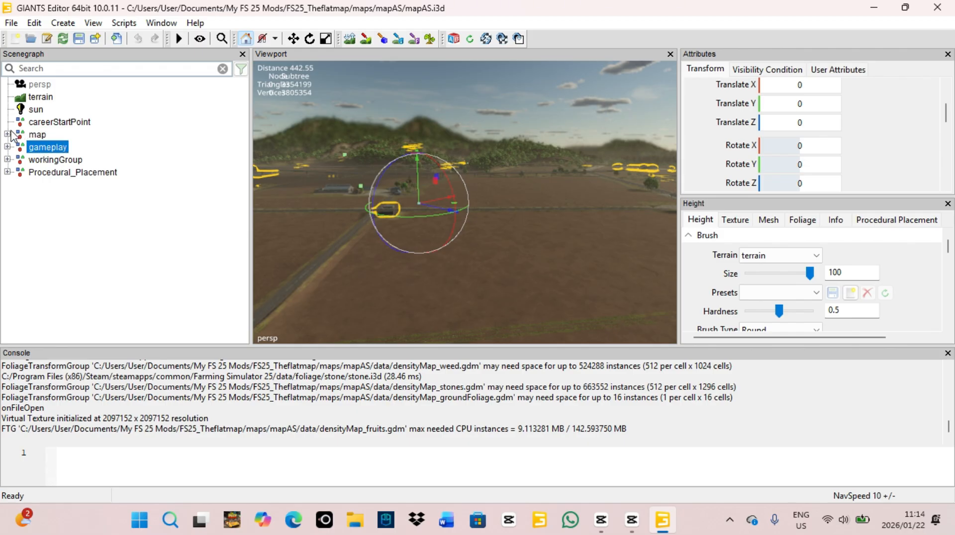
pyautogui.click(7, 134)
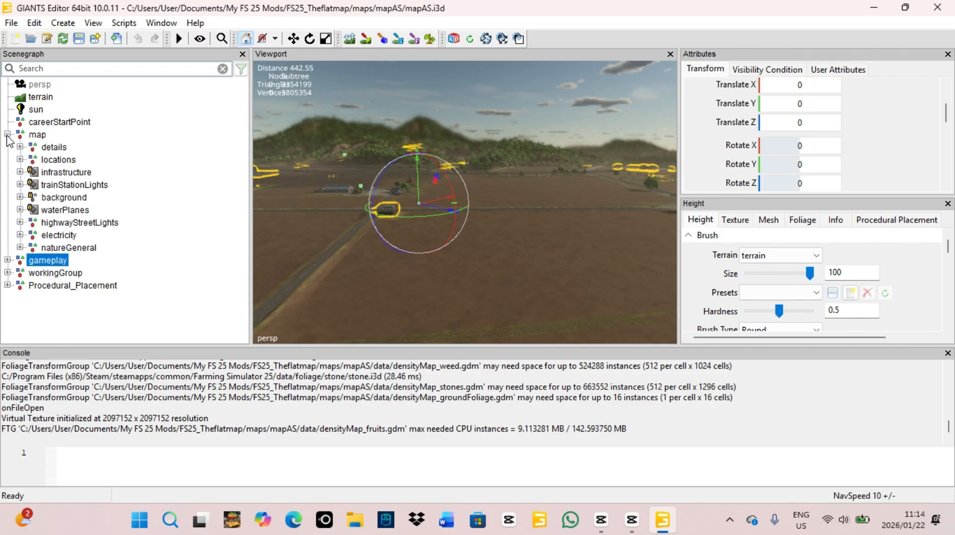
pyautogui.click(8, 134)
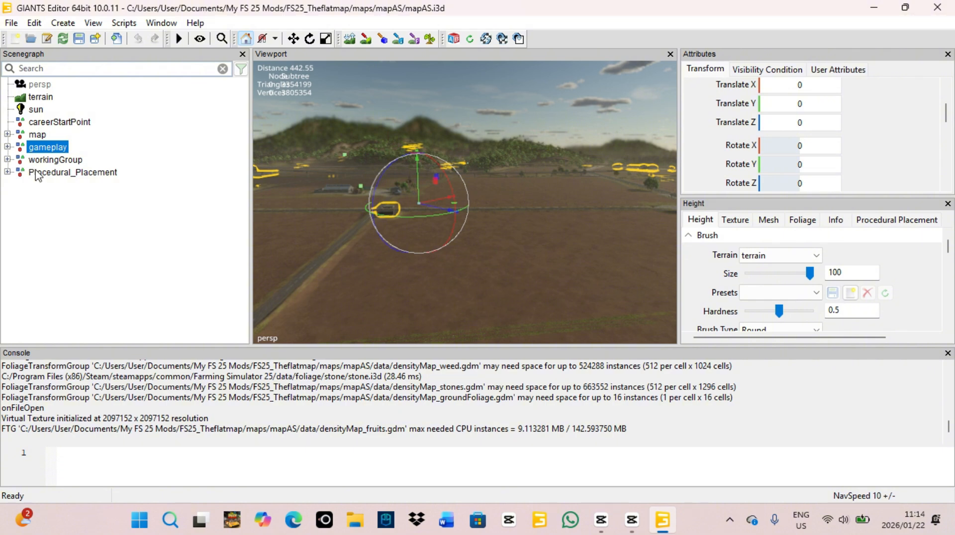
# Examine the objects inside the gameplay group, then collapse the group again.
pyautogui.click(7, 147)
pyautogui.scroll(-1, 54, 150)
pyautogui.scroll(-4, 63, 148)
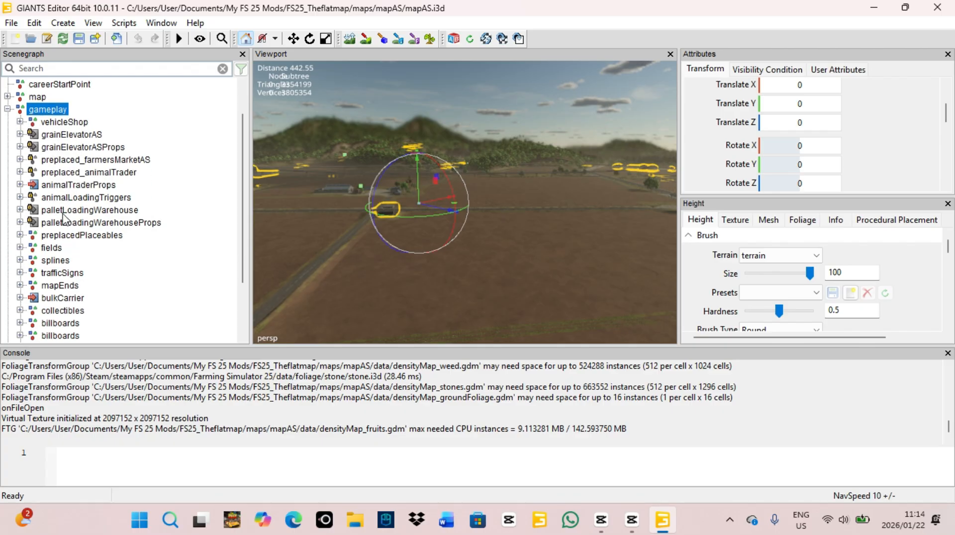
pyautogui.scroll(2, 63, 258)
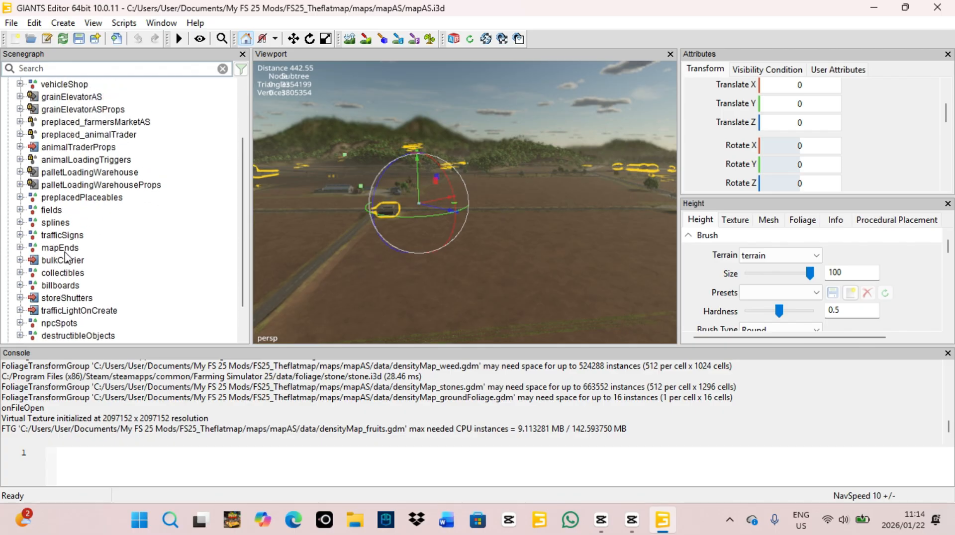
pyautogui.scroll(-2, 64, 269)
pyautogui.scroll(4, 85, 268)
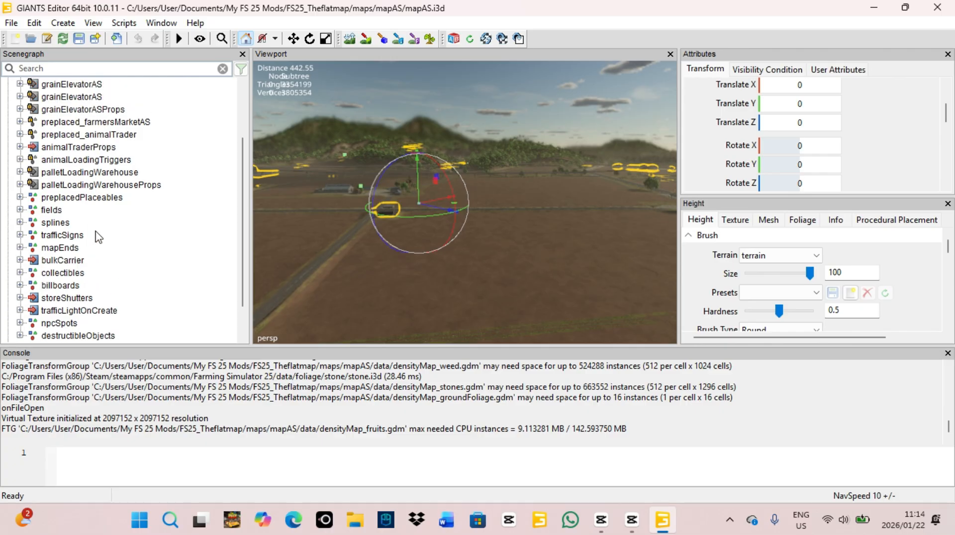
pyautogui.click(7, 134)
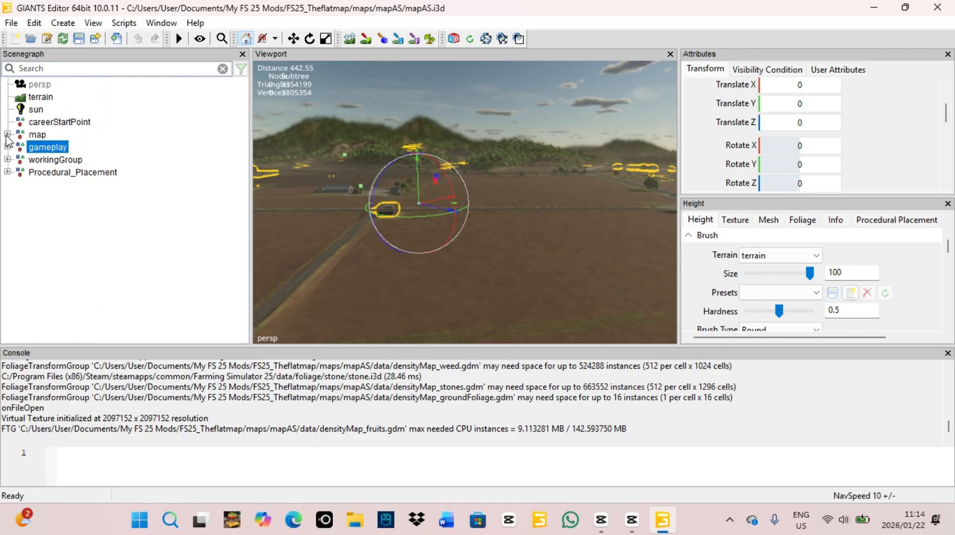
# Review the contents of workingGroup and highlight the Procedural_Placement objects in the scene, then clear the selection.
pyautogui.click(7, 159)
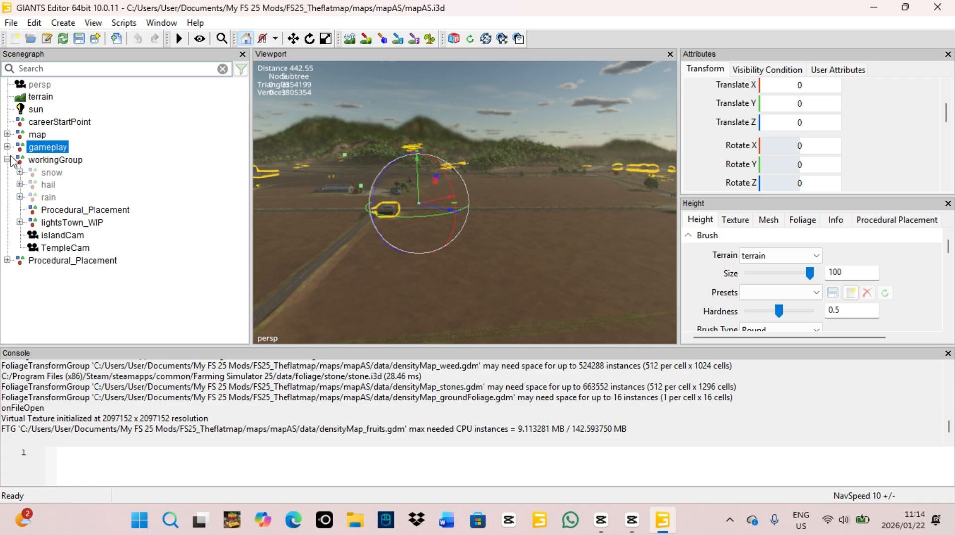
pyautogui.click(7, 160)
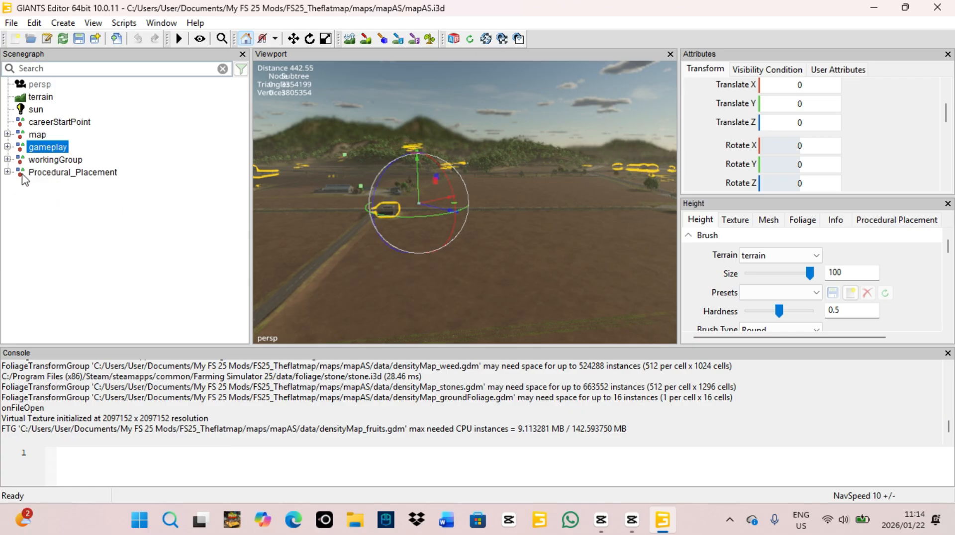
pyautogui.click(79, 173)
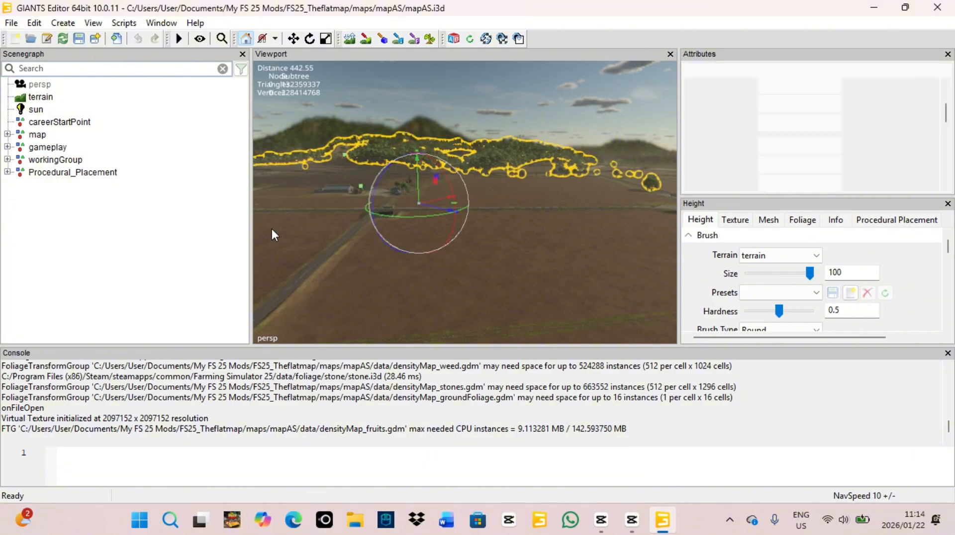
pyautogui.click(170, 245)
pyautogui.keyDown('alt'); pyautogui.moveTo(502, 274); pyautogui.dragTo(219, 271); pyautogui.keyUp('alt')
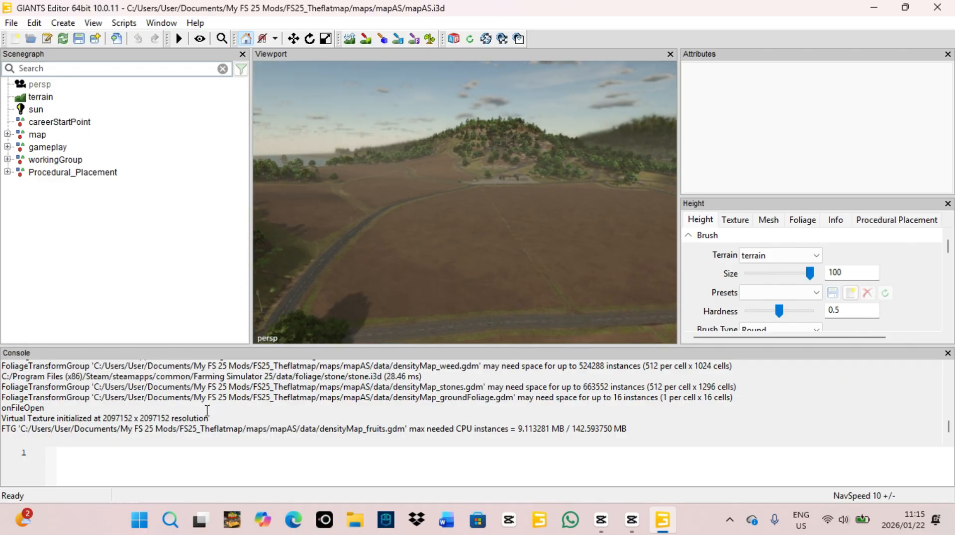
# Read back through the console's loading log of foliage files and density maps.
pyautogui.scroll(1, 264, 405)
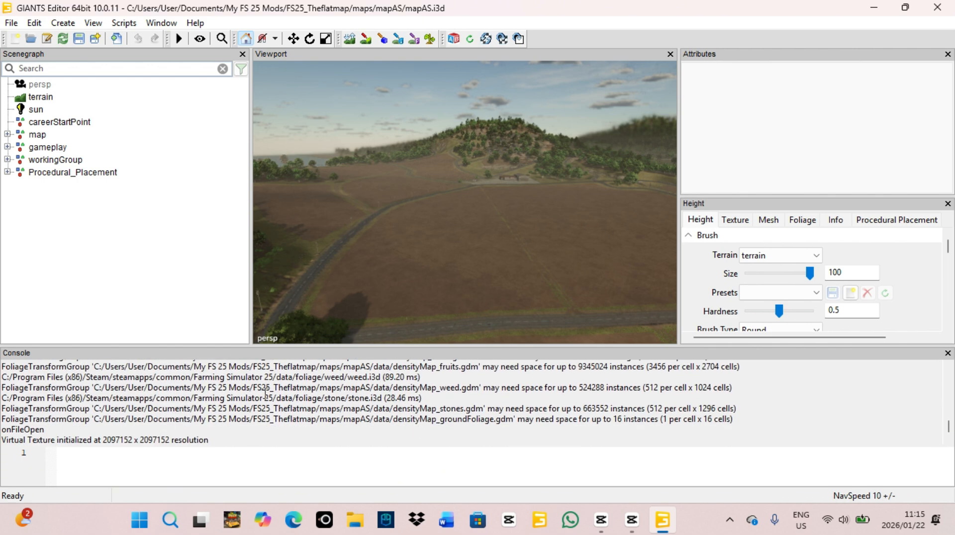
pyautogui.scroll(5, 265, 394)
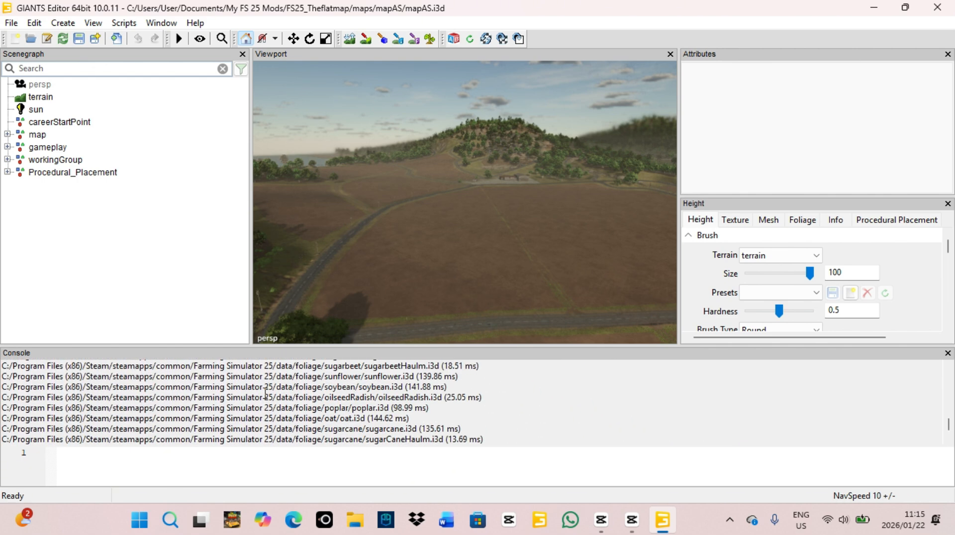
pyautogui.moveTo(84, 387)
pyautogui.mouseDown()
pyautogui.moveTo(471, 386)
pyautogui.moveTo(86, 384)
pyautogui.mouseUp()
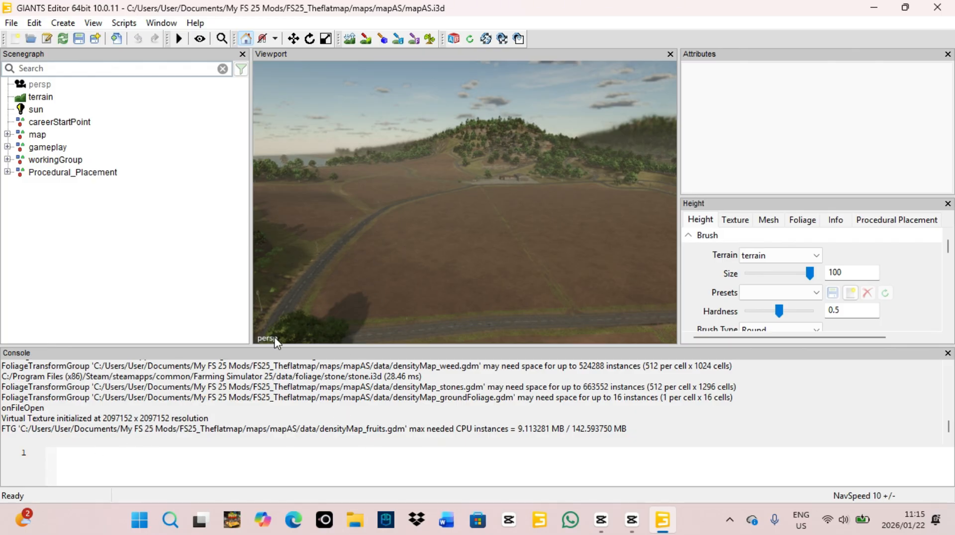
# Activate terrain texture painting and try a brush size of about 72.
pyautogui.keyDown('alt'); pyautogui.moveTo(442, 233); pyautogui.dragTo(435, 288); pyautogui.keyUp('alt')
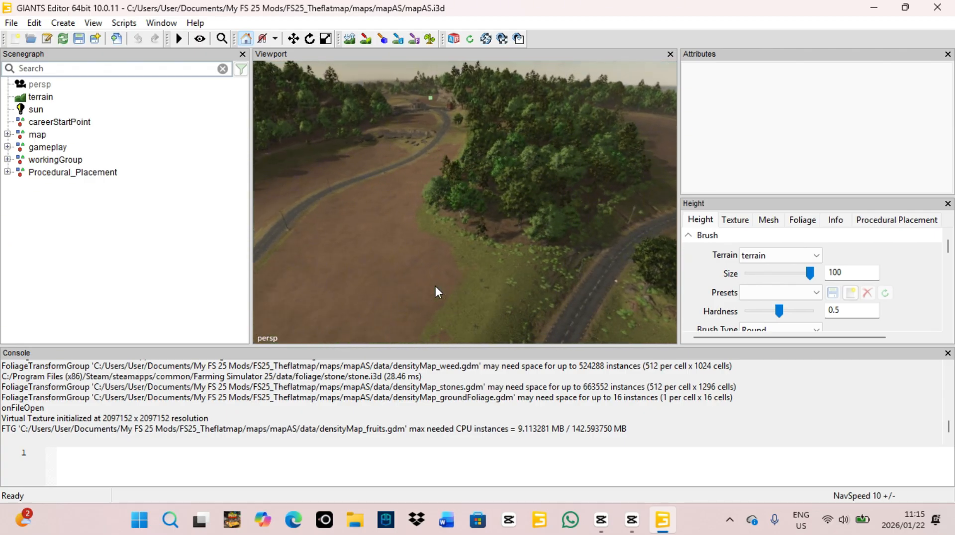
pyautogui.keyDown('alt'); pyautogui.moveTo(434, 286); pyautogui.dragTo(209, 429, button='right'); pyautogui.keyUp('alt')
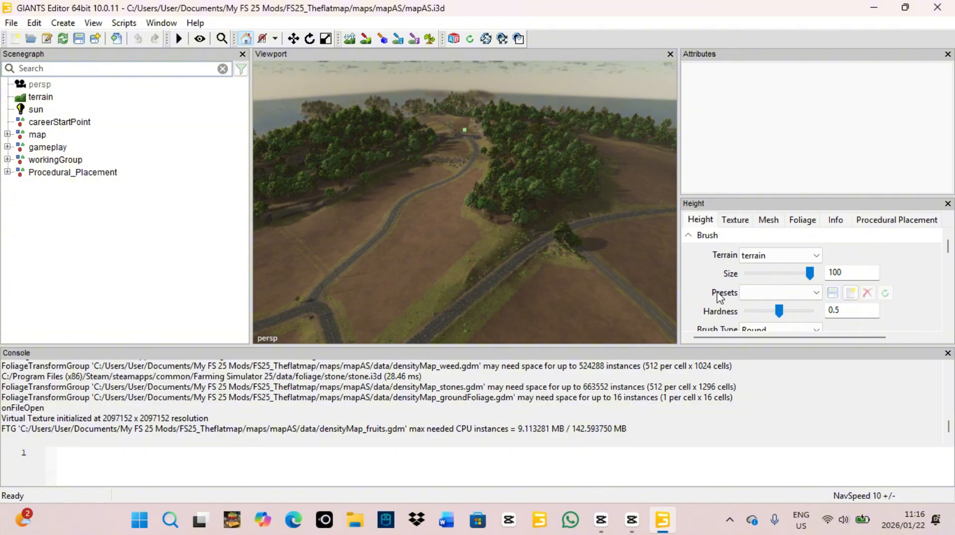
pyautogui.click(366, 39)
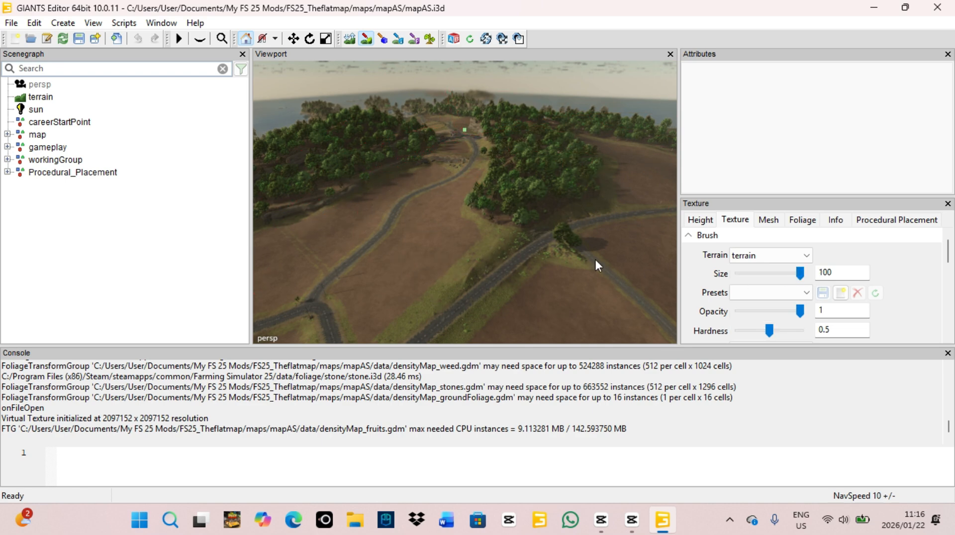
pyautogui.moveTo(798, 275); pyautogui.dragTo(783, 277)
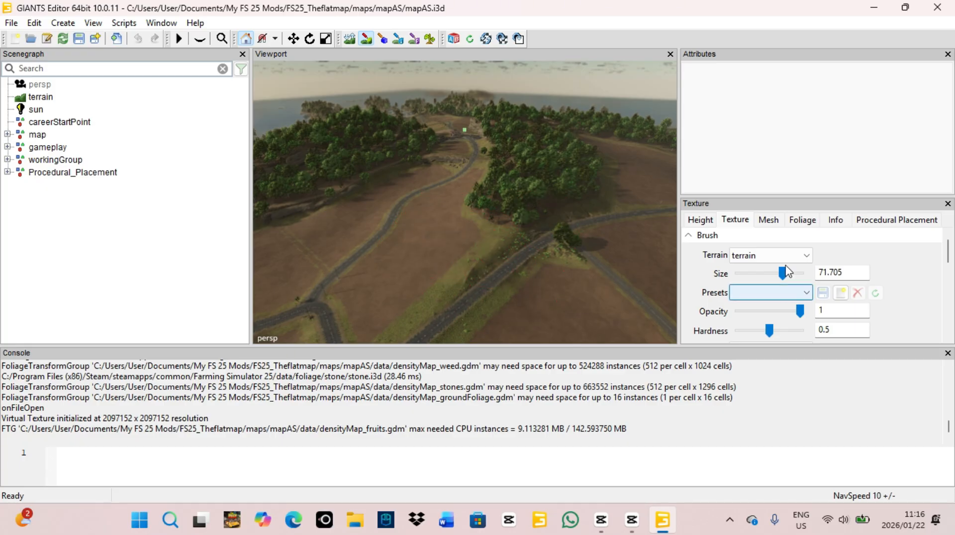
pyautogui.moveTo(783, 275); pyautogui.dragTo(799, 274)
pyautogui.scroll(-3, 746, 281)
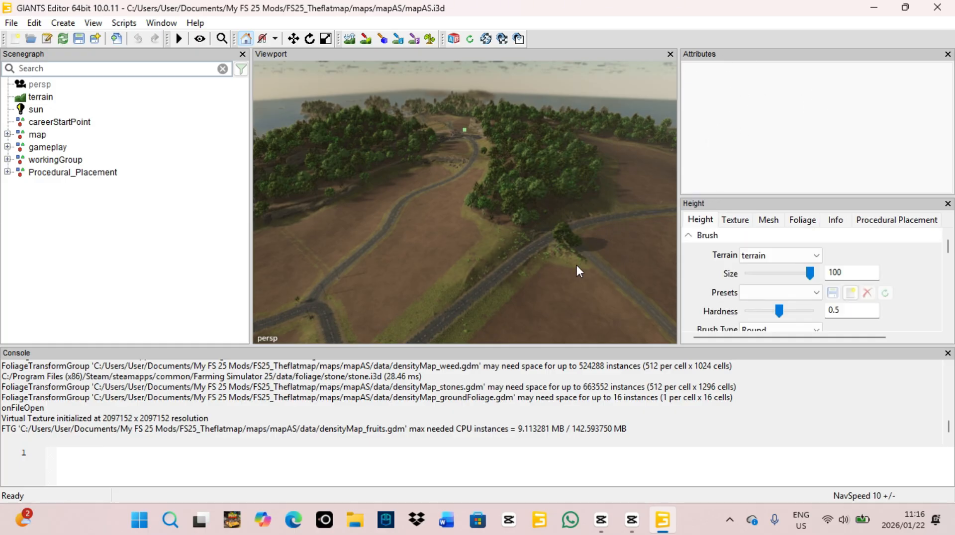
# Select the betulaErmanii_stage03 tree beside the road and review its name, index path and transform attributes.
pyautogui.keyDown('alt'); pyautogui.moveTo(563, 226); pyautogui.dragTo(352, 194); pyautogui.keyUp('alt')
pyautogui.scroll(5, 491, 311)
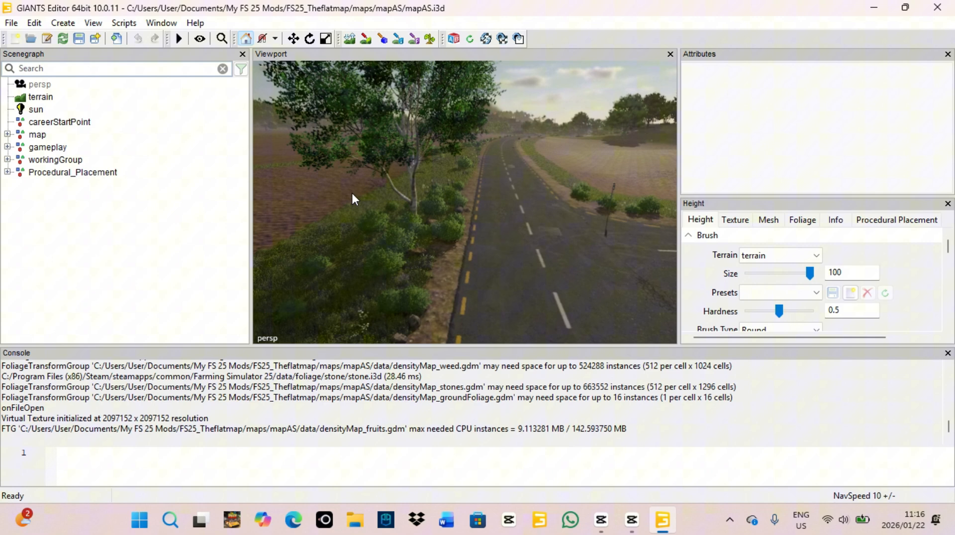
pyautogui.click(413, 211)
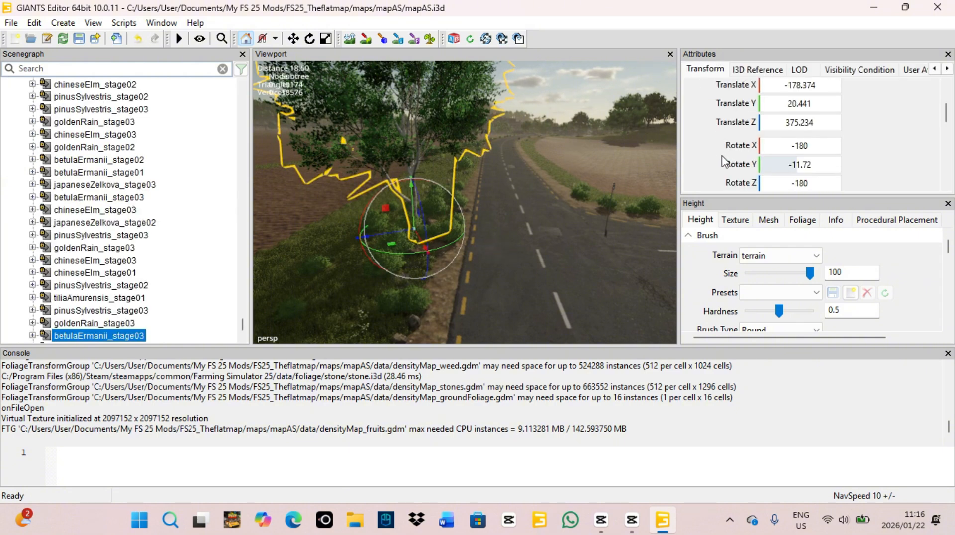
pyautogui.scroll(1, 722, 162)
pyautogui.scroll(1, 723, 161)
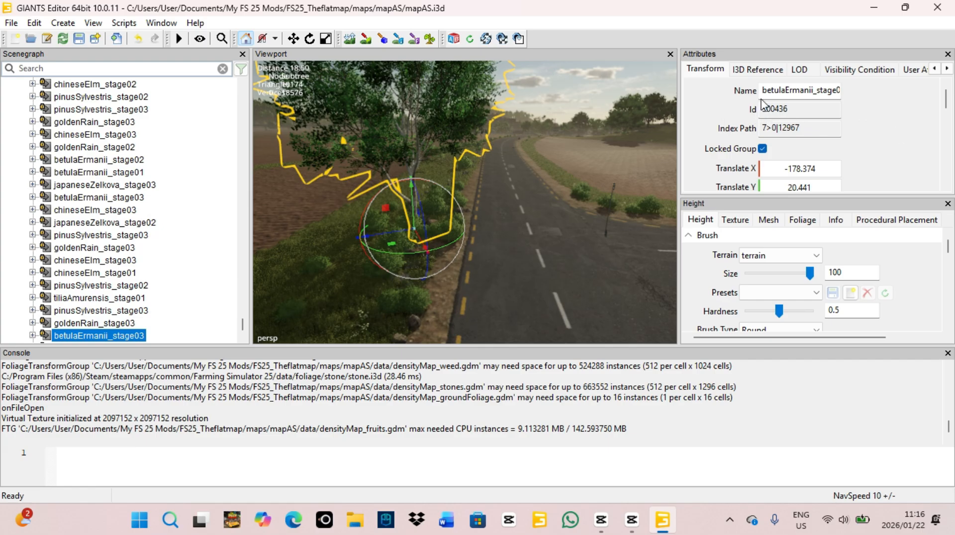
pyautogui.scroll(-1, 730, 150)
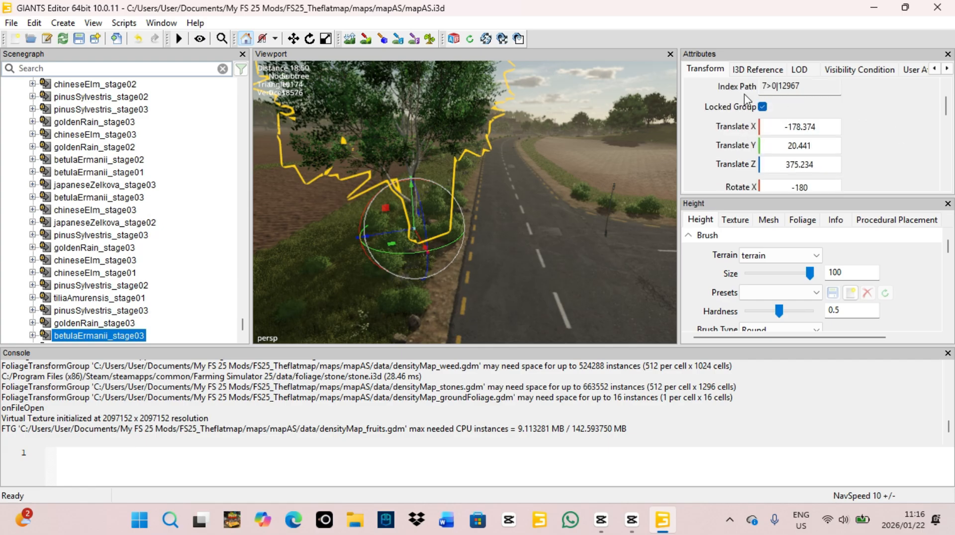
pyautogui.scroll(1, 725, 154)
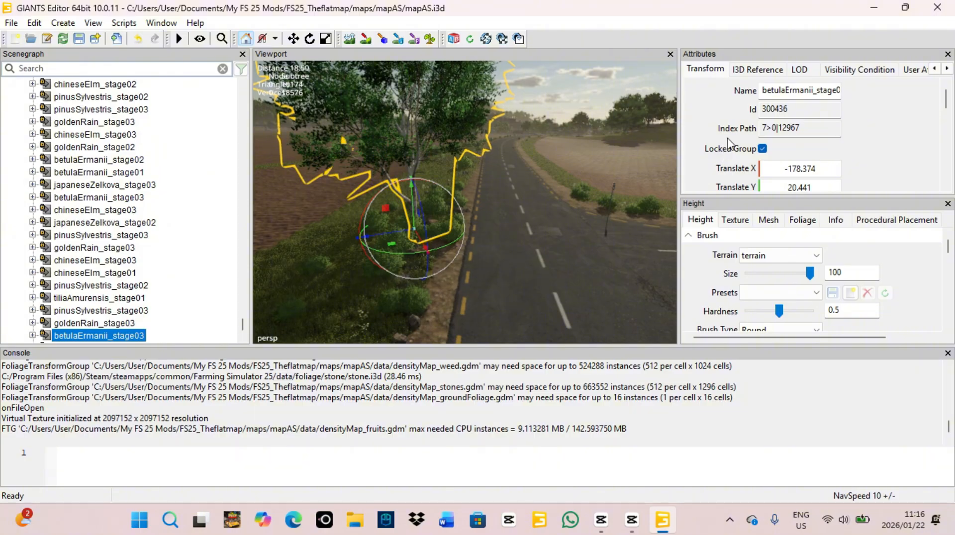
pyautogui.scroll(3, 529, 207)
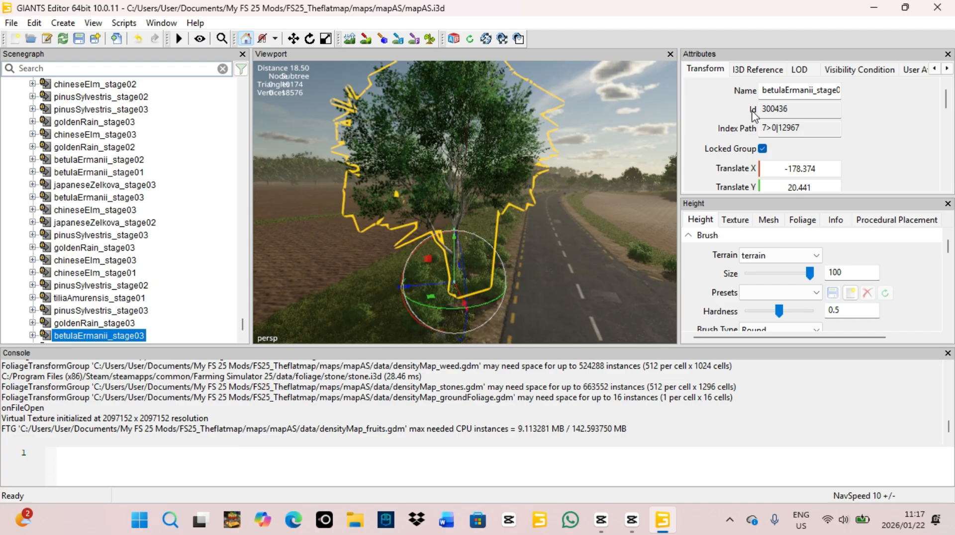
pyautogui.scroll(-2, 751, 119)
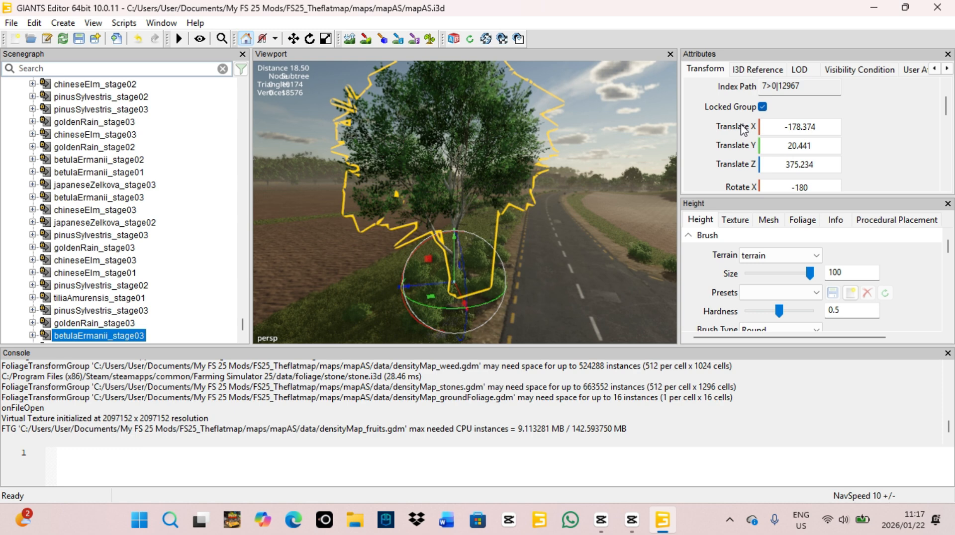
# Set the selected roadside tree's Translate X to -200.
pyautogui.click(807, 129)
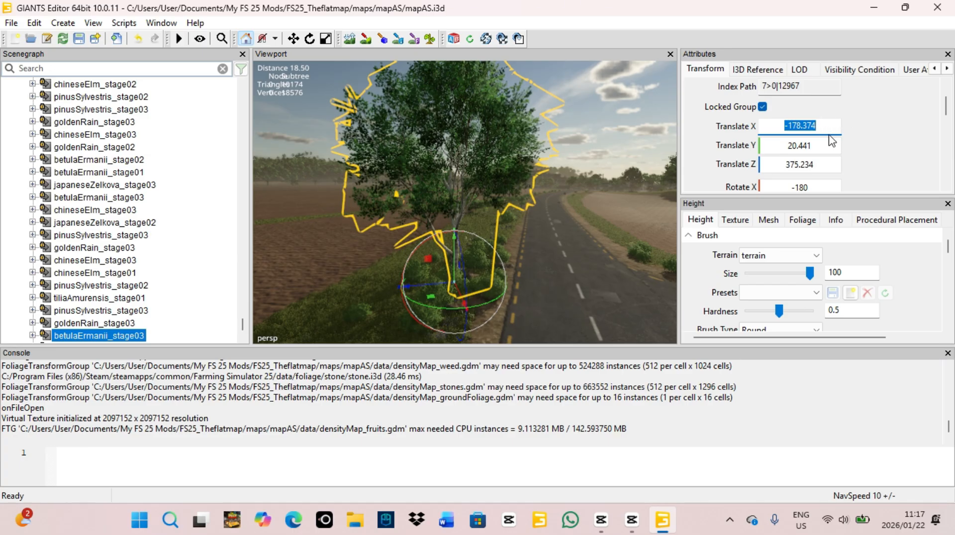
pyautogui.write('-20')
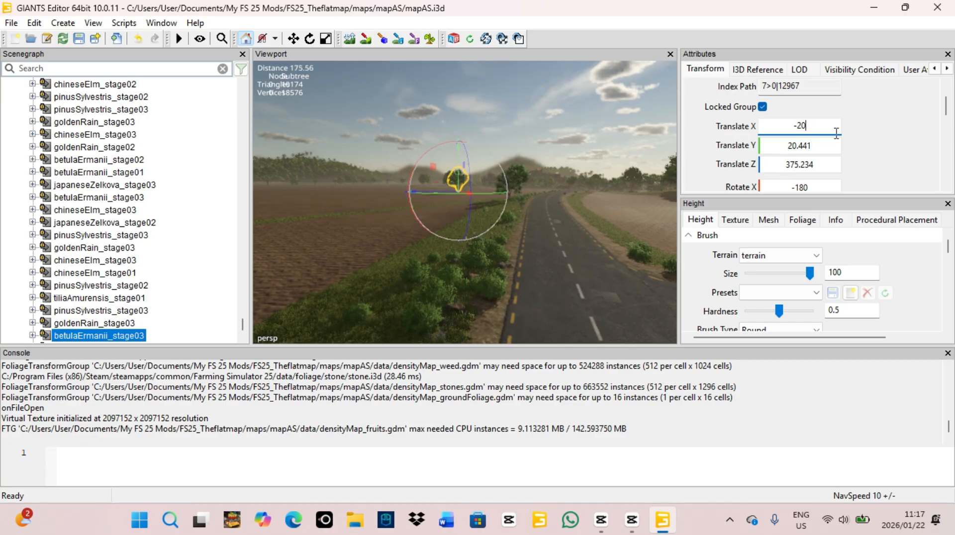
pyautogui.write('0')
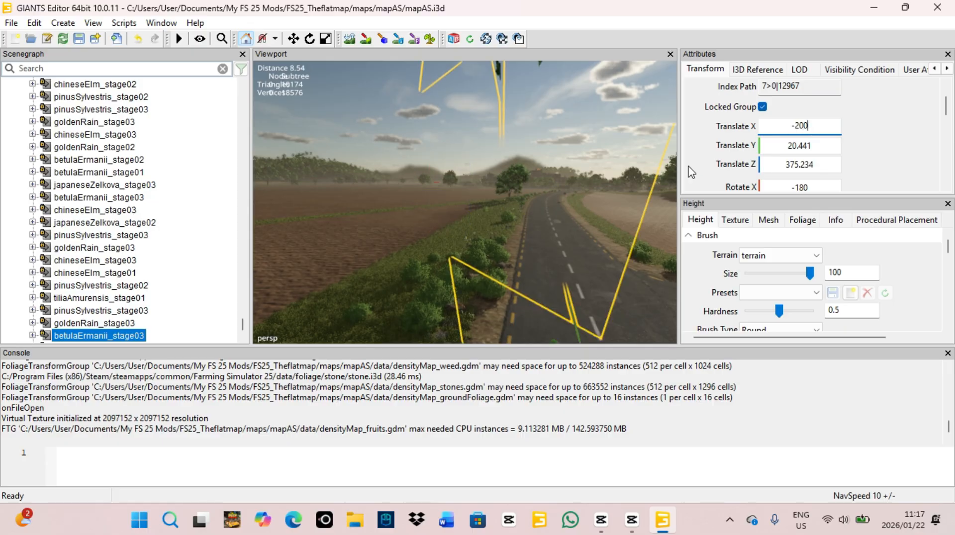
# Undo the last Translate X change on the roadside betulaErmanii_stage03 tree.
pyautogui.keyDown('alt'); pyautogui.moveTo(517, 202); pyautogui.dragTo(564, 269); pyautogui.keyUp('alt')
pyautogui.scroll(-10, 563, 267)
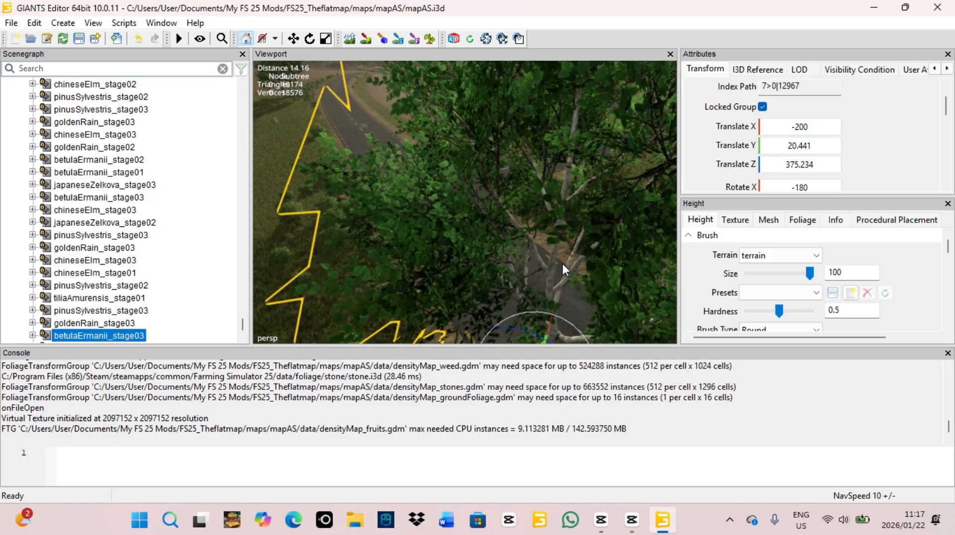
pyautogui.keyDown('alt'); pyautogui.moveTo(657, 273); pyautogui.dragTo(674, 271); pyautogui.keyUp('alt')
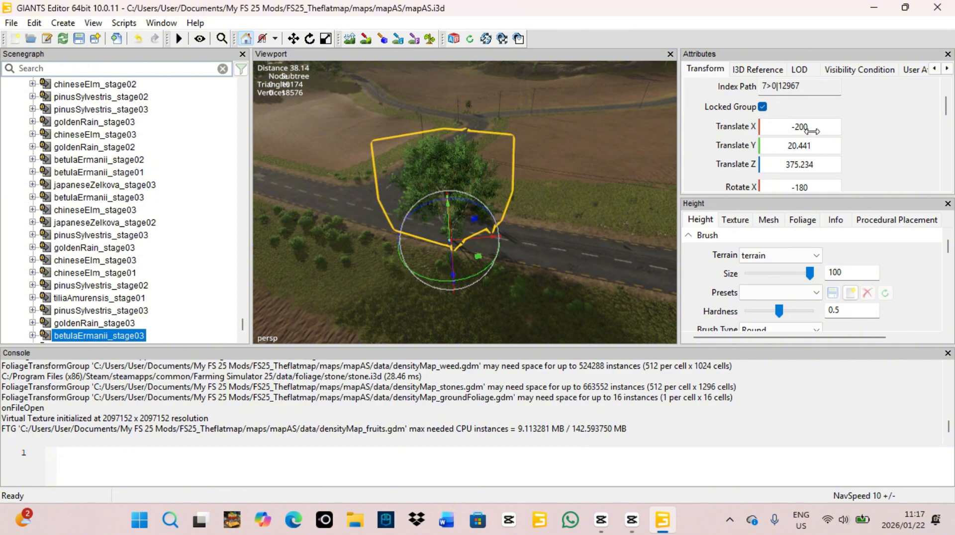
pyautogui.click(138, 38)
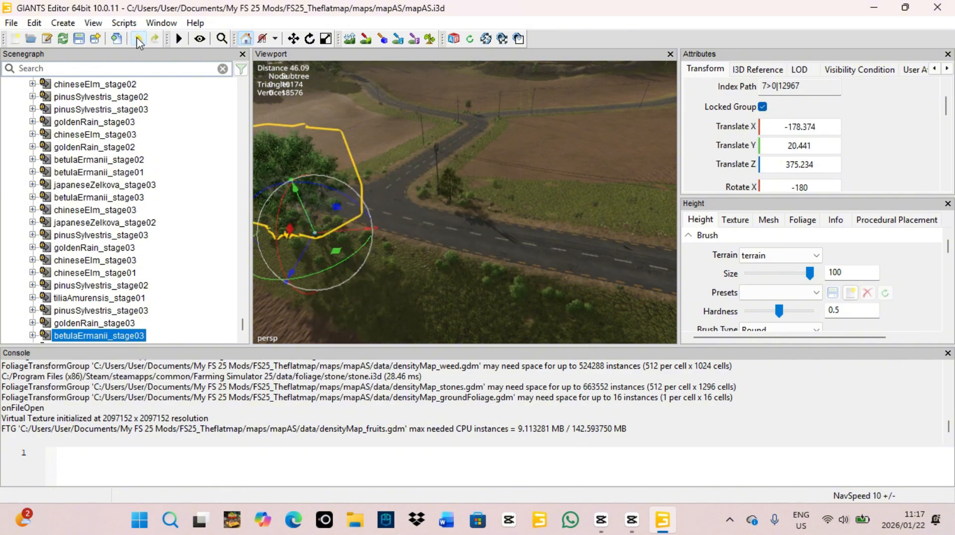
pyautogui.click(138, 38)
pyautogui.keyDown('alt'); pyautogui.moveTo(584, 227); pyautogui.dragTo(471, 226); pyautogui.keyUp('alt')
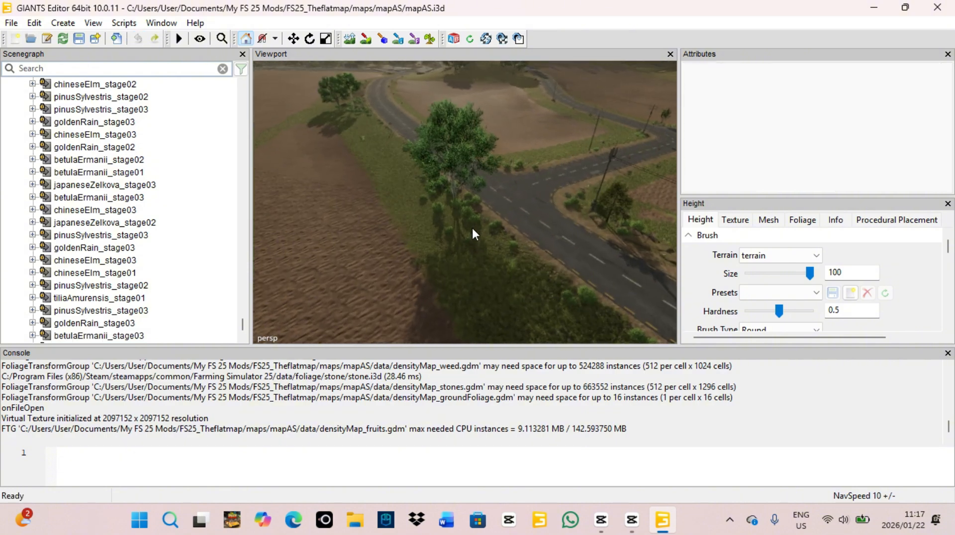
# Reselect the betulaErmanii_stage03 tree beside the road and set its Rotate X to 10.
pyautogui.click(455, 191)
pyautogui.scroll(5, 614, 234)
pyautogui.keyDown('alt'); pyautogui.moveTo(613, 235); pyautogui.dragTo(522, 184); pyautogui.keyUp('alt')
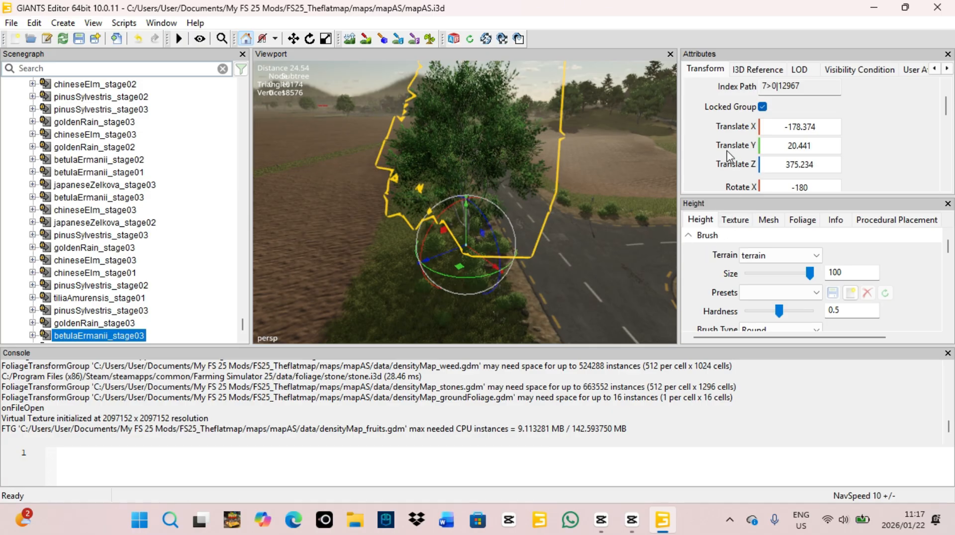
pyautogui.scroll(-1, 730, 159)
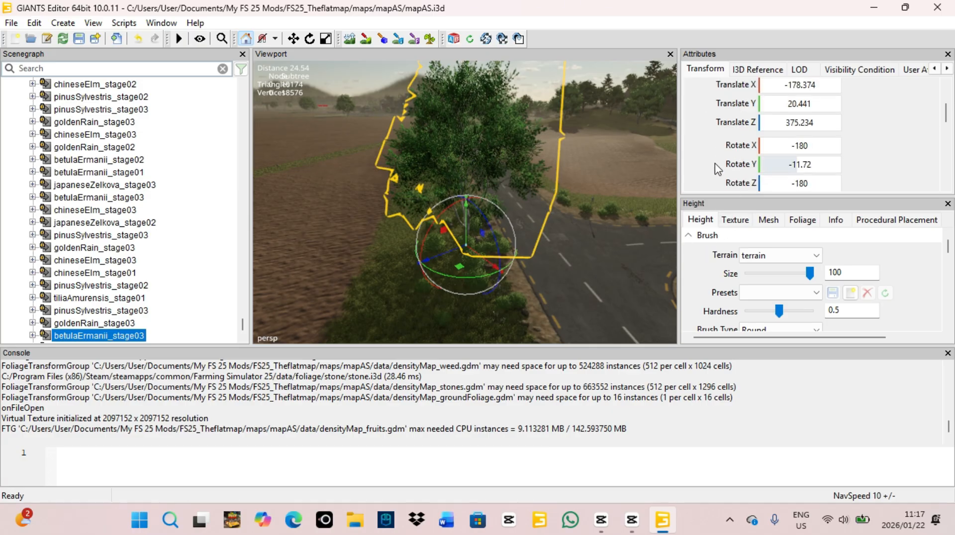
pyautogui.click(798, 147)
pyautogui.write('1')
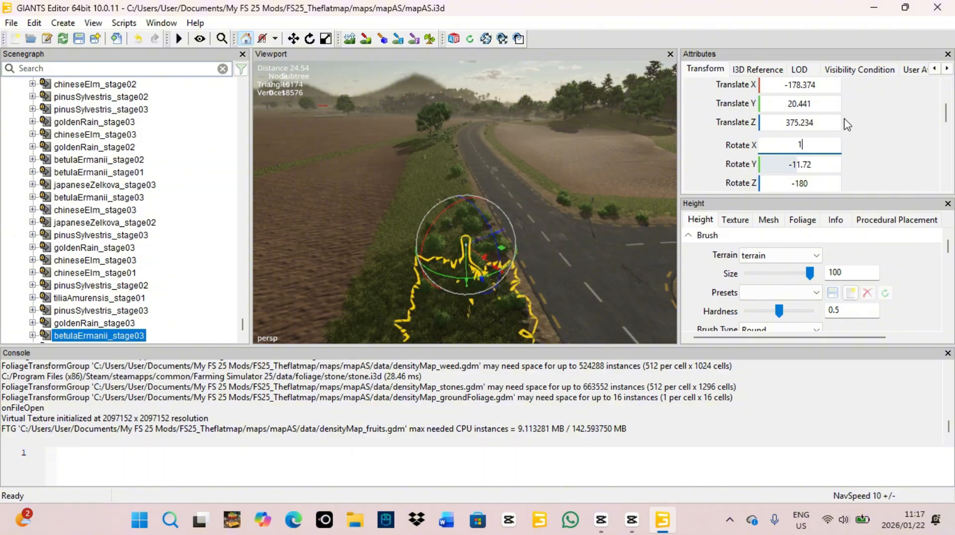
pyautogui.write('0')
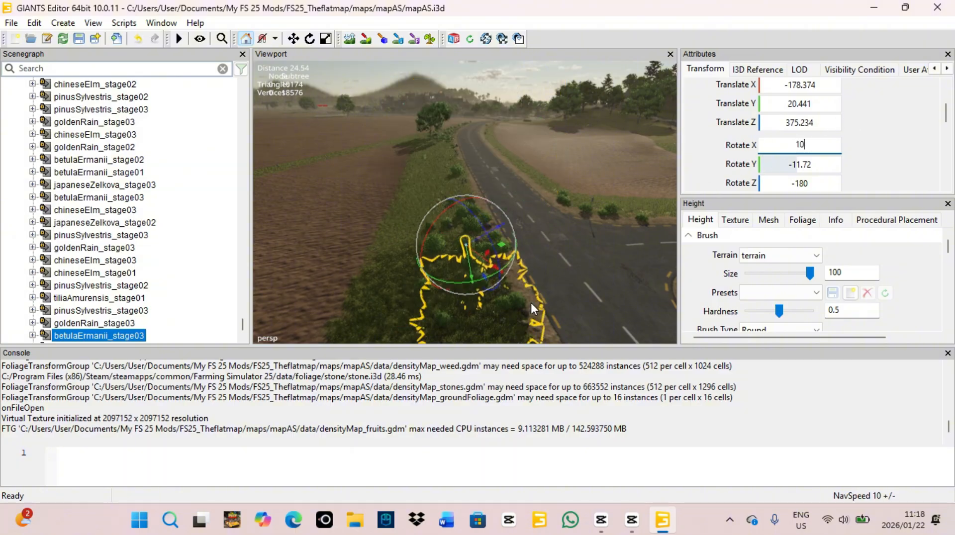
pyautogui.moveTo(530, 302); pyautogui.dragTo(735, 322, button='right')
pyautogui.press('s')
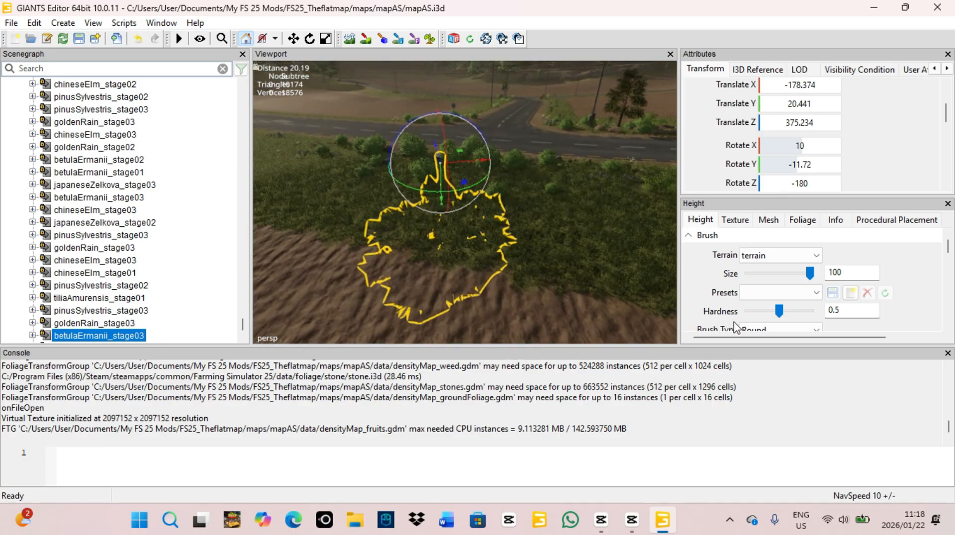
# Try a Rotate X of -10 on the selected tree, and restore the value to 10.
pyautogui.click(792, 149)
pyautogui.write('-')
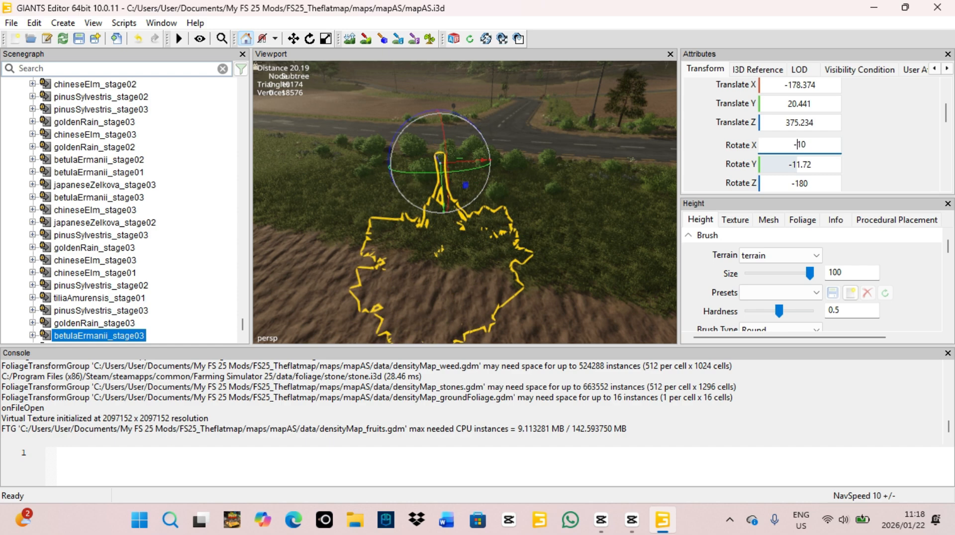
pyautogui.press('BackSpace')
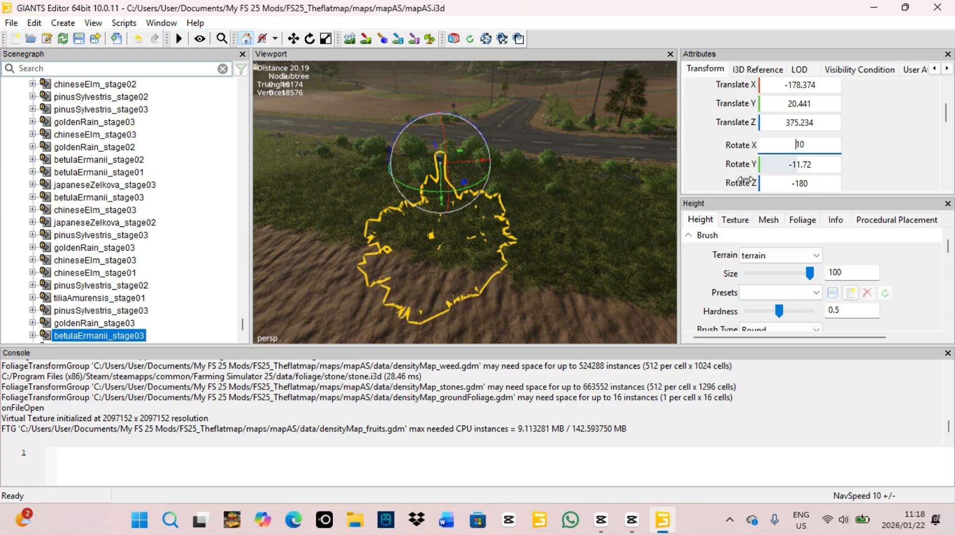
# Rotate the tree upright again with the rotation gizmo, to a Rotate X of about 175.5, and deselect it.
pyautogui.moveTo(446, 146); pyautogui.dragTo(442, 192)
pyautogui.moveTo(446, 144); pyautogui.dragTo(473, 151)
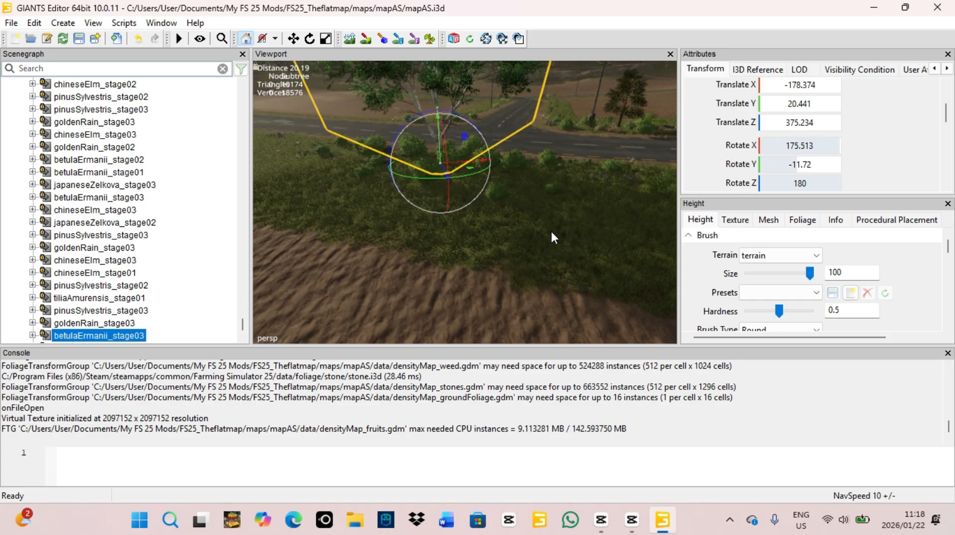
pyautogui.keyDown('alt'); pyautogui.moveTo(552, 232); pyautogui.dragTo(362, 298); pyautogui.keyUp('alt')
pyautogui.scroll(-8, 414, 282)
pyautogui.keyDown('alt'); pyautogui.moveTo(417, 288); pyautogui.dragTo(408, 235); pyautogui.keyUp('alt')
pyautogui.click(408, 235)
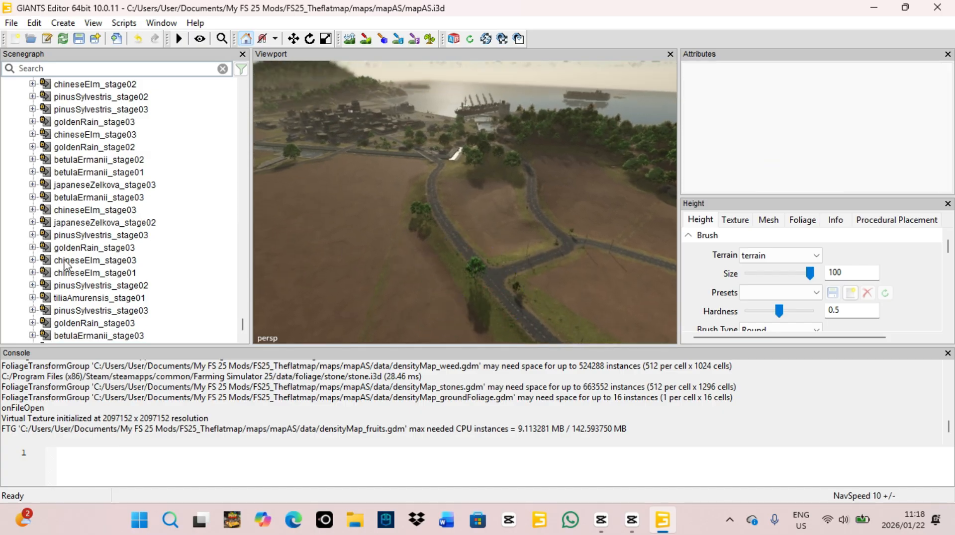
# Identify the terrain editing tools, including terrain sculpt mode and terrain mesh paint mode, while viewing the fields near the village.
pyautogui.scroll(2, 65, 263)
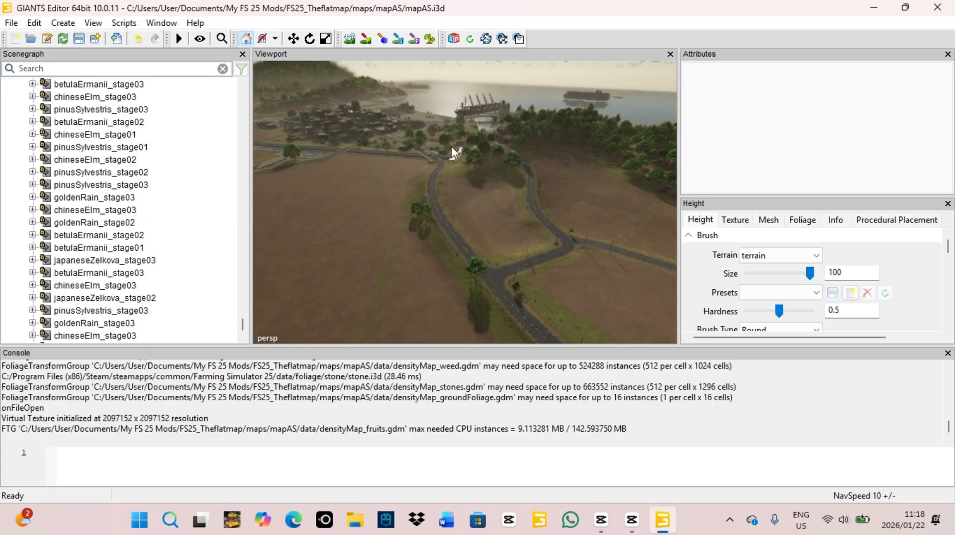
pyautogui.keyDown('alt'); pyautogui.moveTo(451, 147); pyautogui.dragTo(423, 137); pyautogui.keyUp('alt')
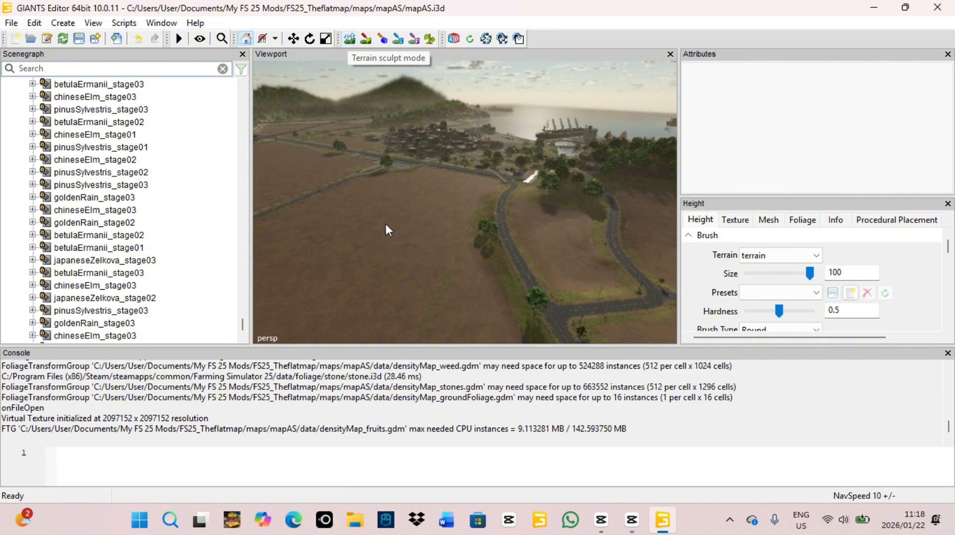
pyautogui.moveTo(444, 267)
pyautogui.keyDown('alt'); pyautogui.mouseDown()
pyautogui.moveTo(412, 293)
pyautogui.moveTo(400, 271)
pyautogui.moveTo(433, 228)
pyautogui.mouseUp(); pyautogui.keyUp('alt')
pyautogui.scroll(3, 401, 270)
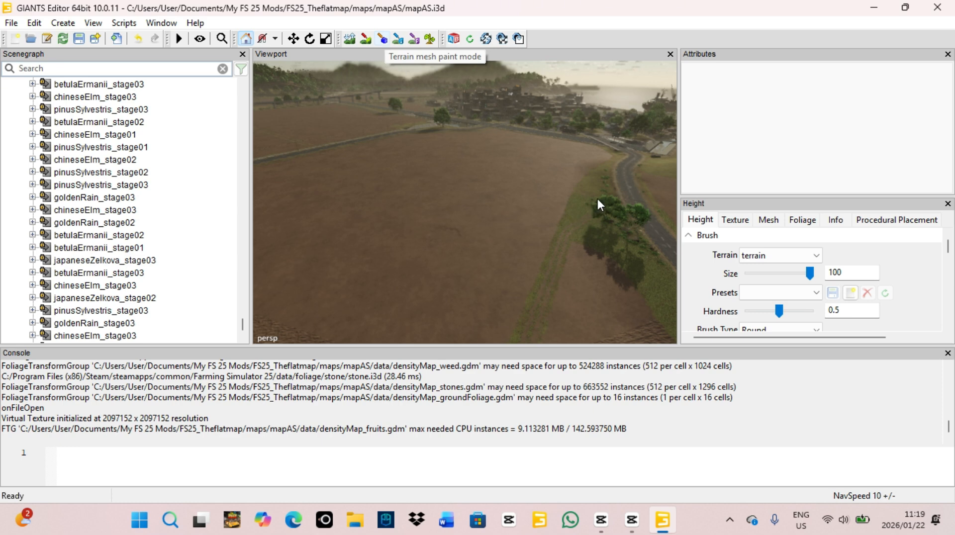
pyautogui.moveTo(473, 175); pyautogui.dragTo(478, 145, button='right')
pyautogui.press('w')
pyautogui.press('w')
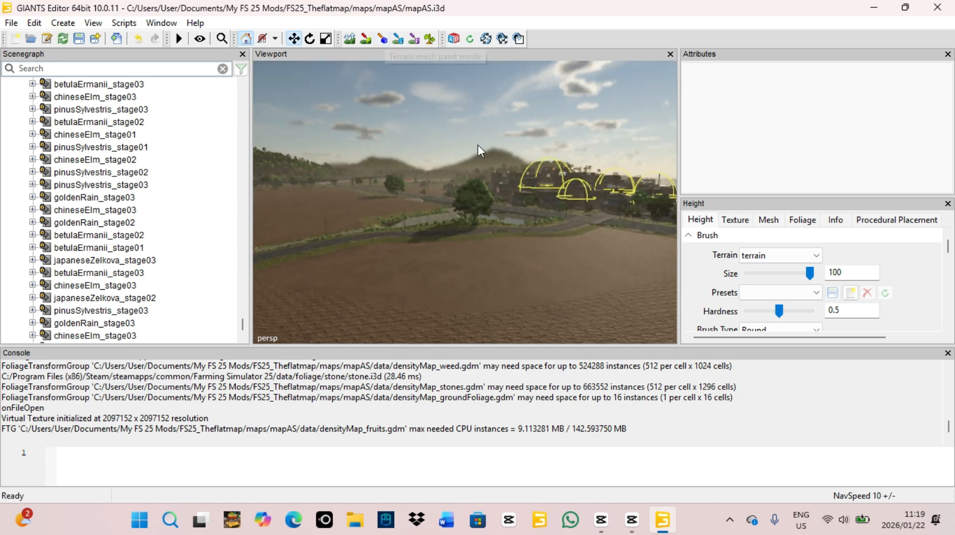
pyautogui.moveTo(451, 208); pyautogui.dragTo(658, 225, button='right')
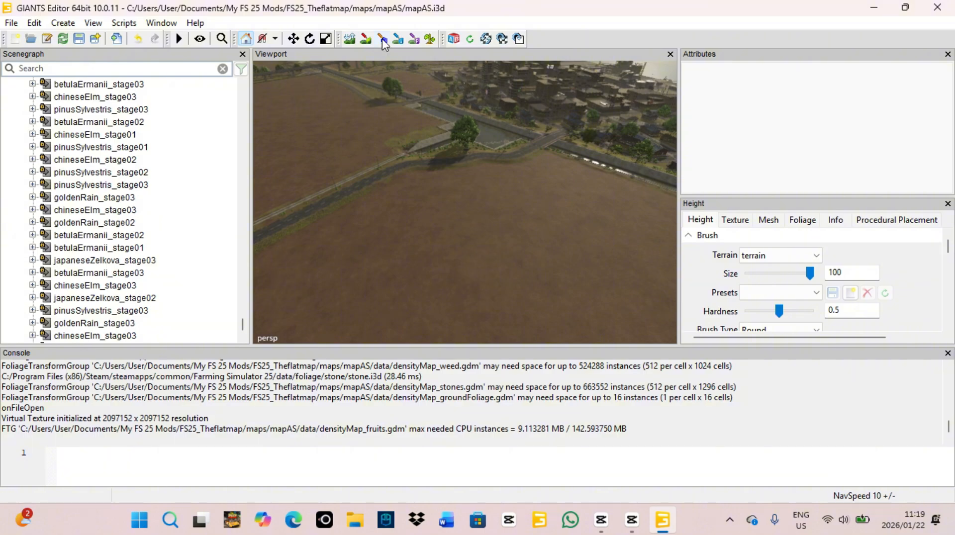
pyautogui.moveTo(427, 117); pyautogui.dragTo(472, 224, button='right')
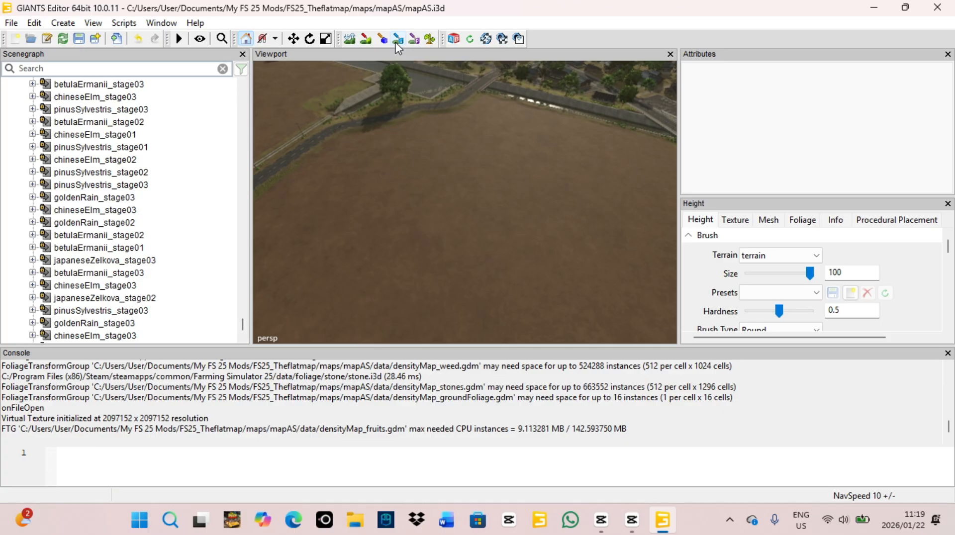
# Survey the map's fields, roads, coast and forested hills from several viewpoints.
pyautogui.keyDown('alt'); pyautogui.moveTo(438, 185); pyautogui.dragTo(435, 150); pyautogui.keyUp('alt')
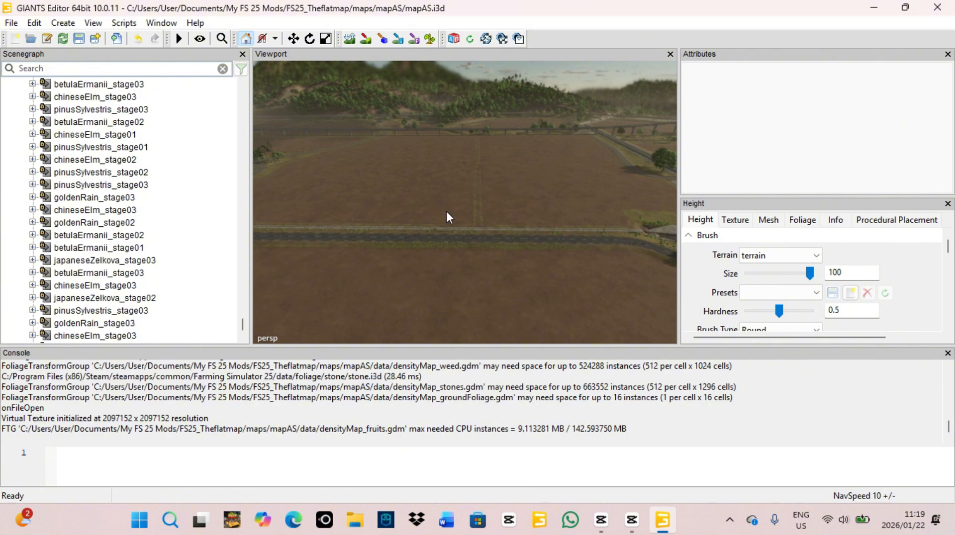
pyautogui.keyDown('alt'); pyautogui.moveTo(579, 133); pyautogui.dragTo(572, 270); pyautogui.keyUp('alt')
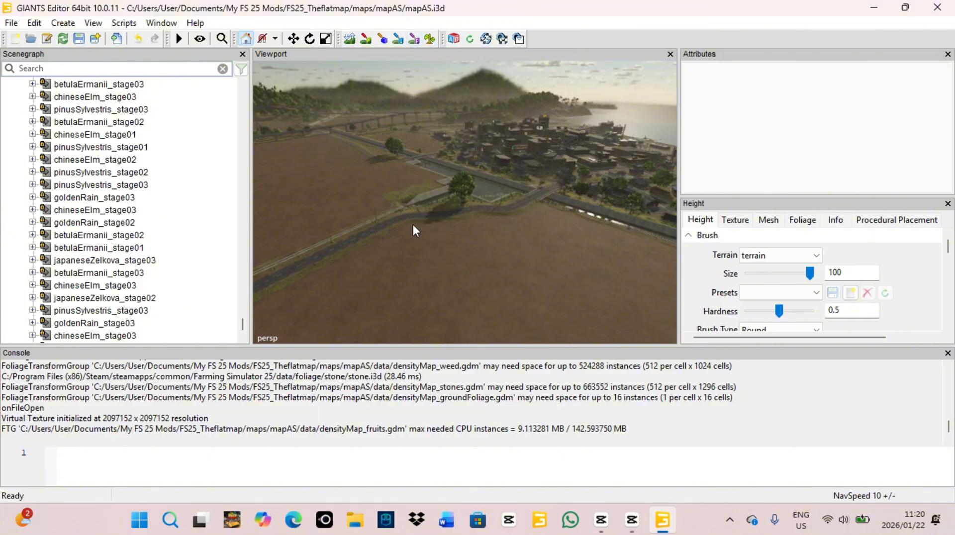
pyautogui.keyDown('alt'); pyautogui.moveTo(465, 203); pyautogui.dragTo(271, 226); pyautogui.keyUp('alt')
pyautogui.keyDown('alt'); pyautogui.moveTo(475, 233); pyautogui.dragTo(582, 175); pyautogui.keyUp('alt')
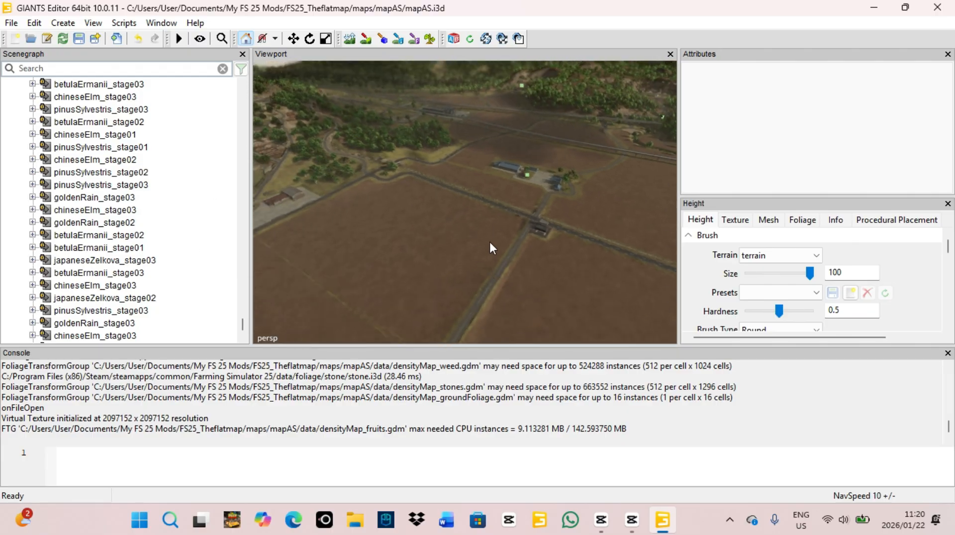
pyautogui.keyDown('alt'); pyautogui.moveTo(490, 247); pyautogui.dragTo(352, 209); pyautogui.keyUp('alt')
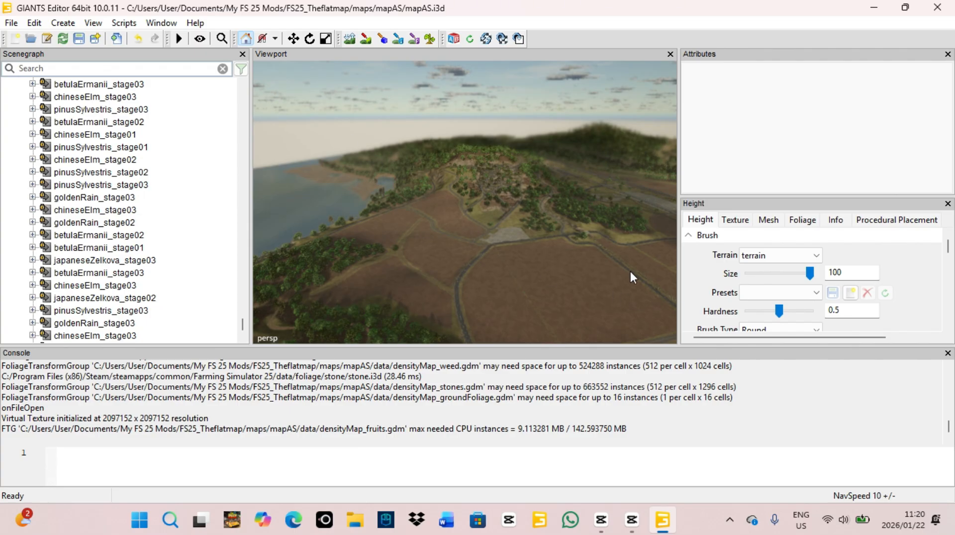
pyautogui.keyDown('alt'); pyautogui.moveTo(500, 297); pyautogui.dragTo(377, 237); pyautogui.keyUp('alt')
# Return to the start of the scenegraph and collapse the procGenGroup and Procedural_Placement groups.
pyautogui.scroll(5, 185, 235)
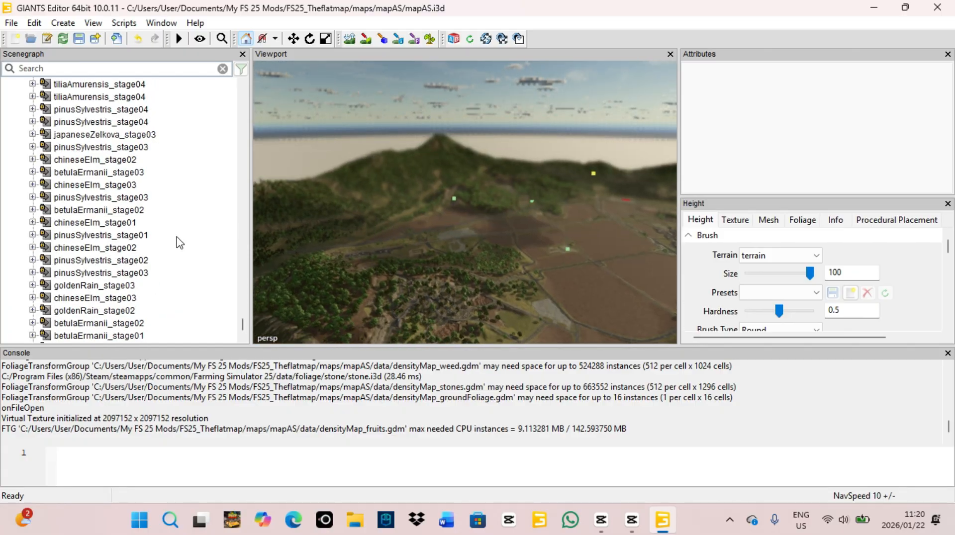
pyautogui.scroll(7, 164, 105)
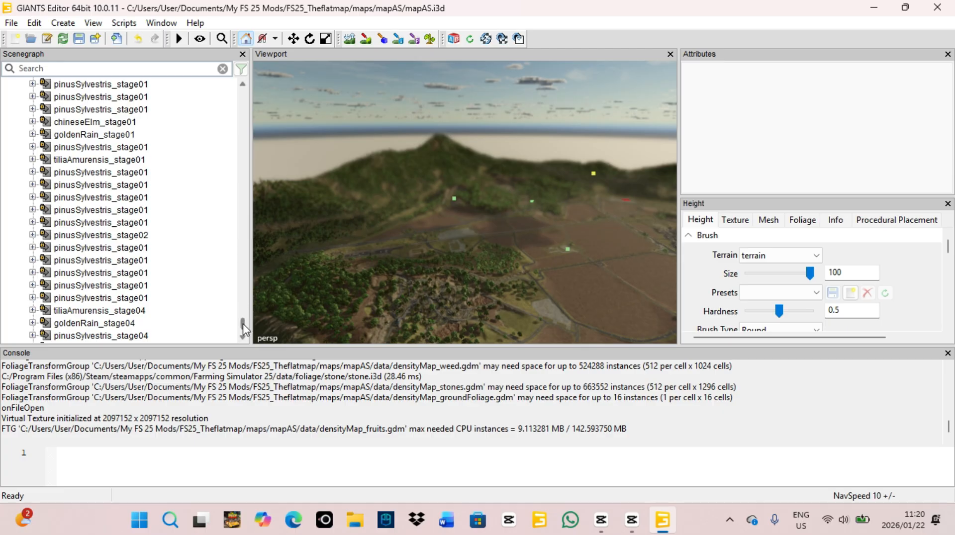
pyautogui.moveTo(243, 325); pyautogui.dragTo(234, 87)
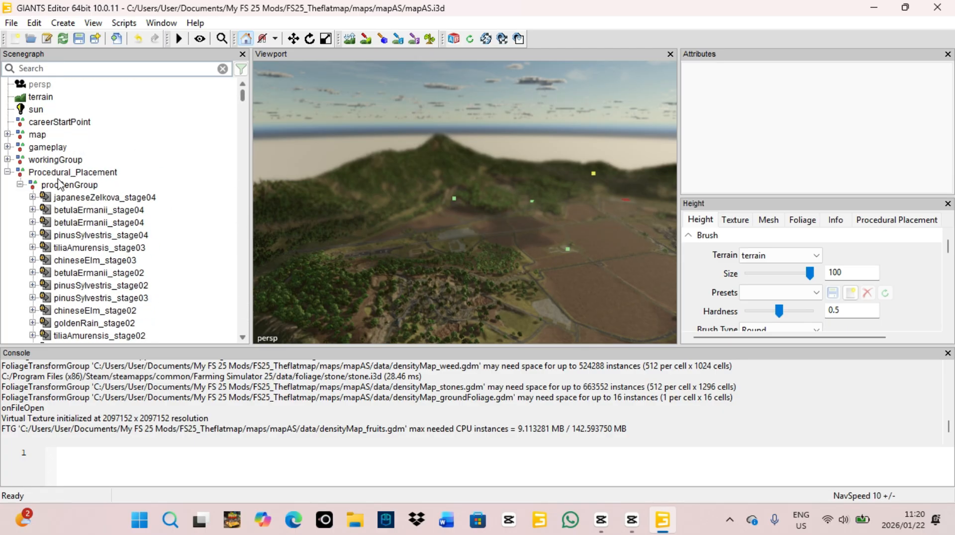
pyautogui.click(20, 185)
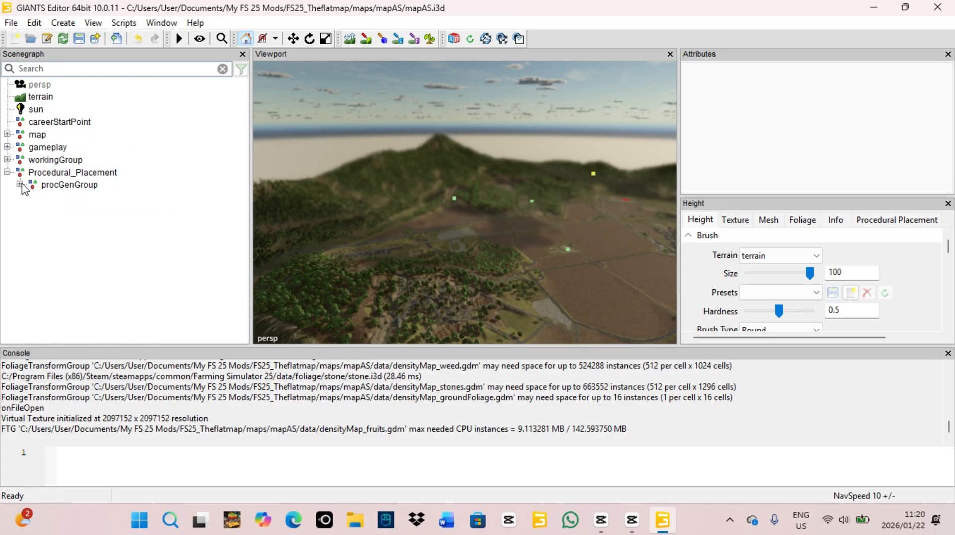
pyautogui.click(7, 172)
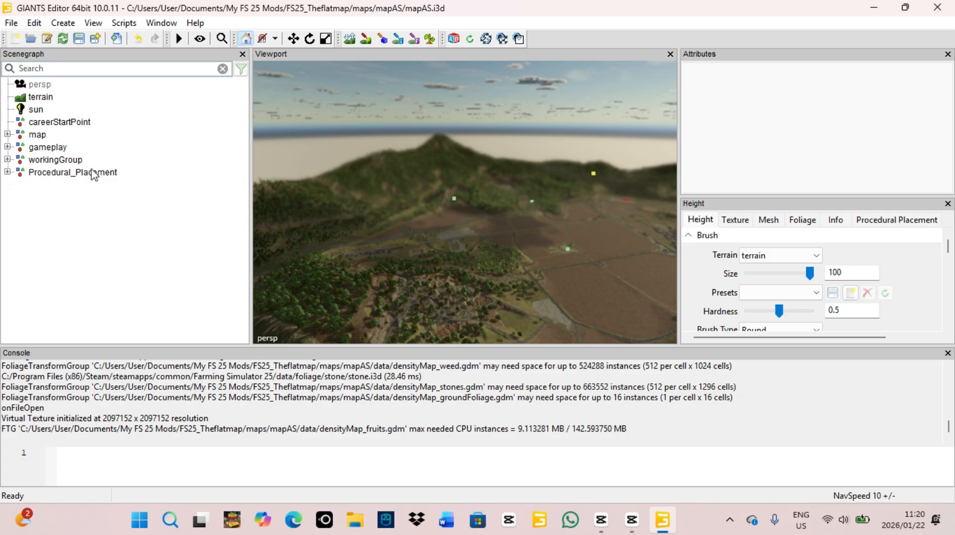
# Expand the map group and its infrastructure subgroup, and delete the mapBoundaries group.
pyautogui.keyDown('alt'); pyautogui.moveTo(377, 196); pyautogui.dragTo(451, 231); pyautogui.keyUp('alt')
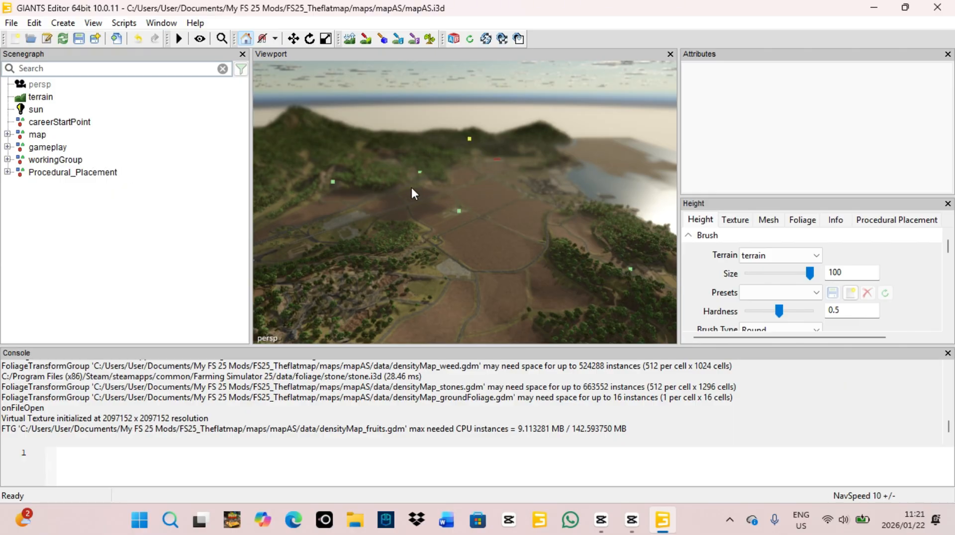
pyautogui.click(7, 135)
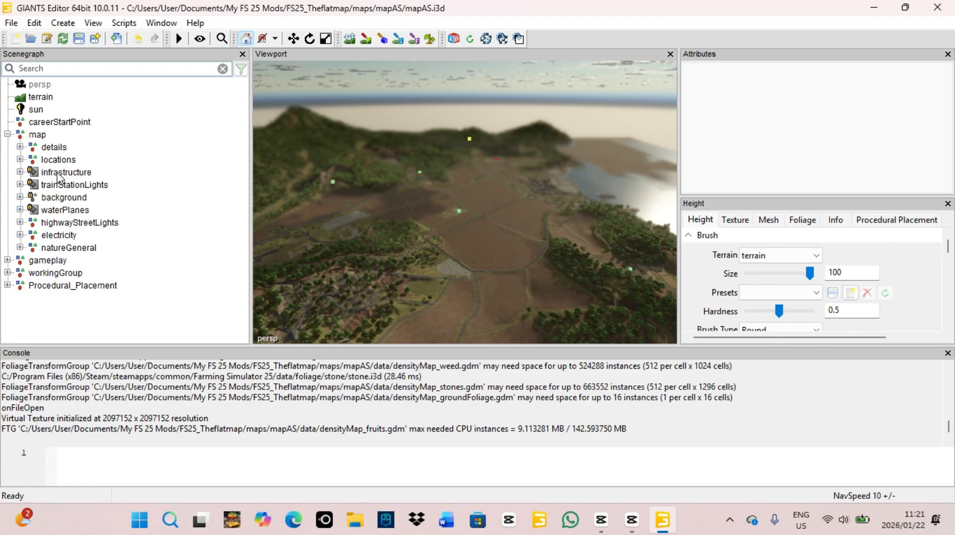
pyautogui.click(20, 172)
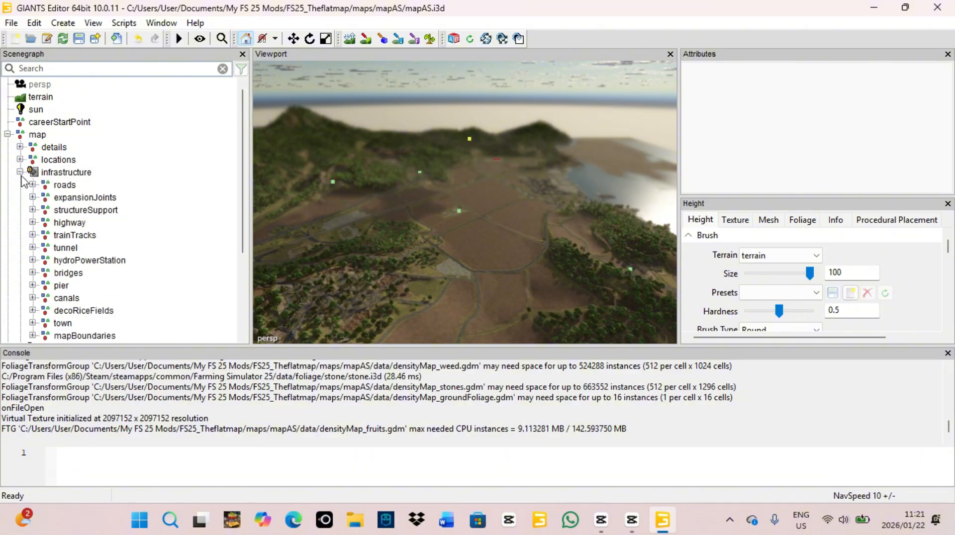
pyautogui.scroll(-2, 67, 204)
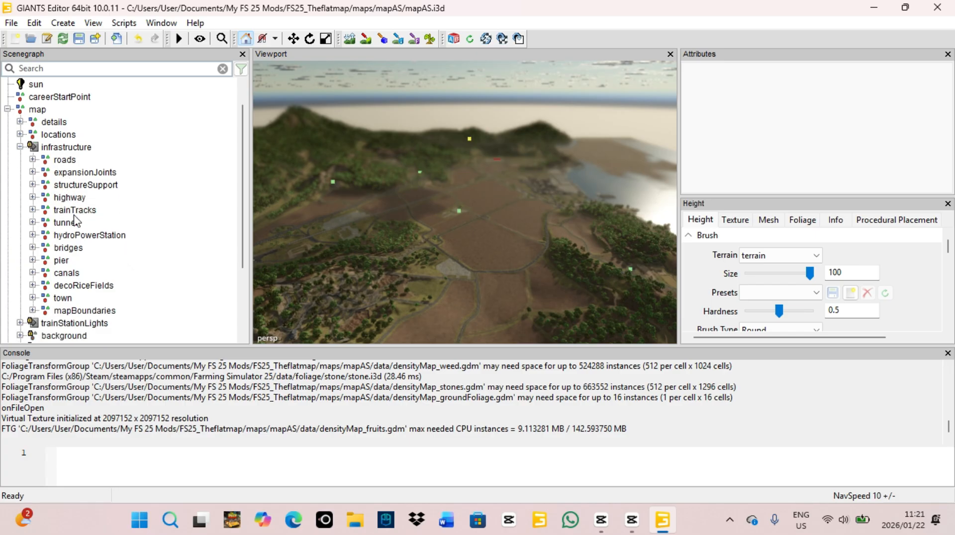
pyautogui.click(89, 312)
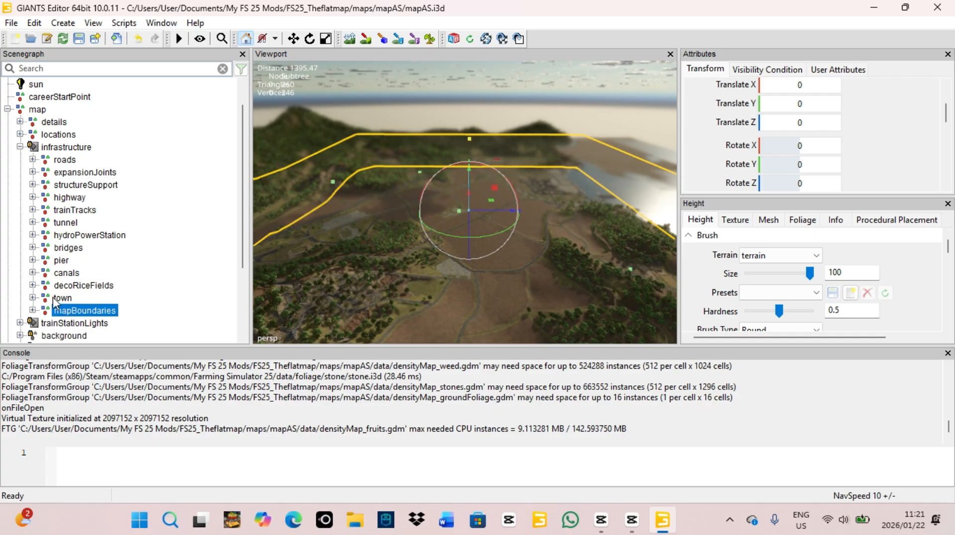
pyautogui.press('Delete')
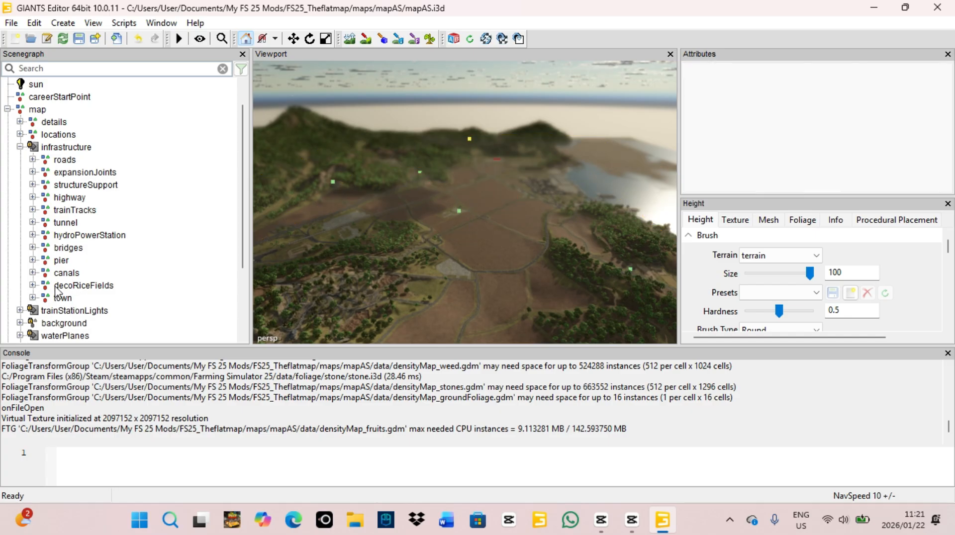
pyautogui.scroll(-2, 60, 294)
pyautogui.scroll(-1, 63, 291)
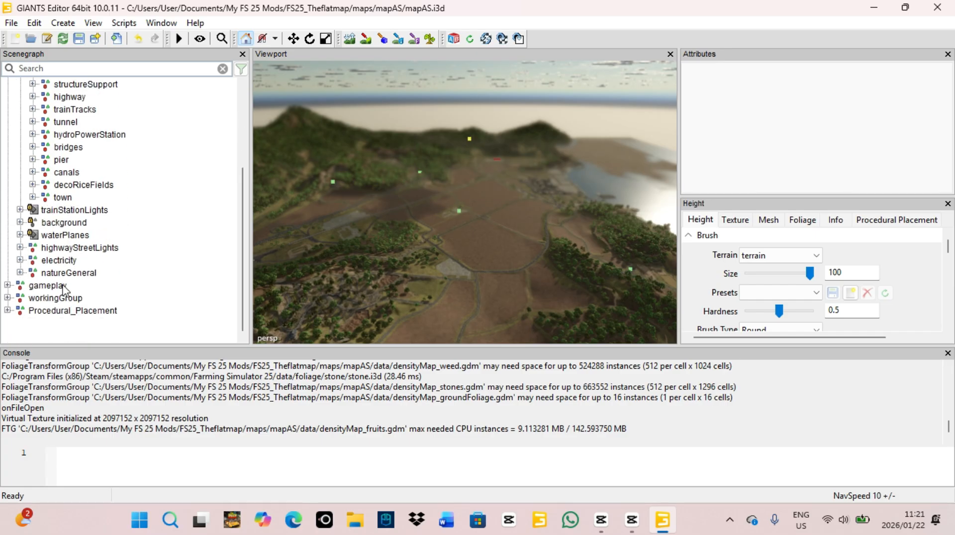
# Undo the deletion of the mapBoundaries group and check the restored group in the scenegraph.
pyautogui.hotkey('ctrl', 'z')
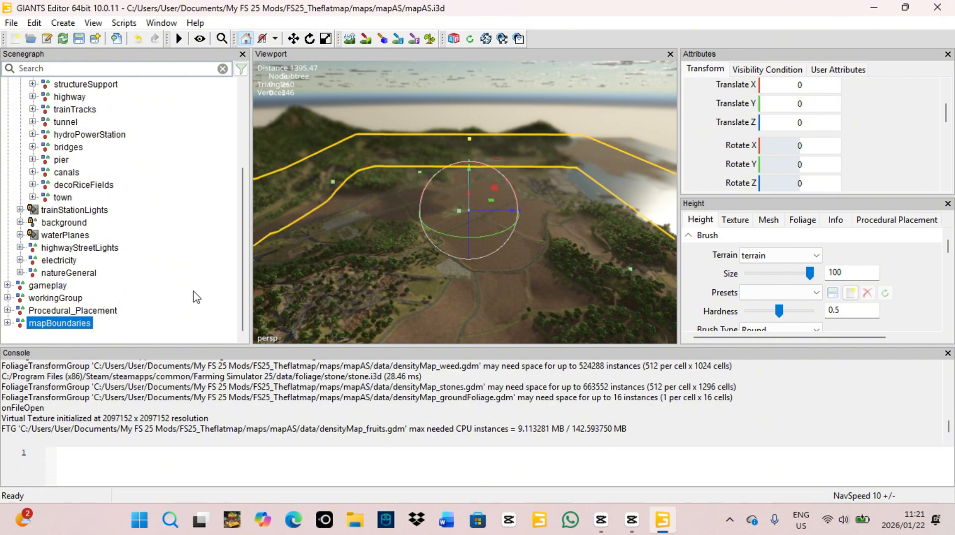
pyautogui.rightClick(70, 327)
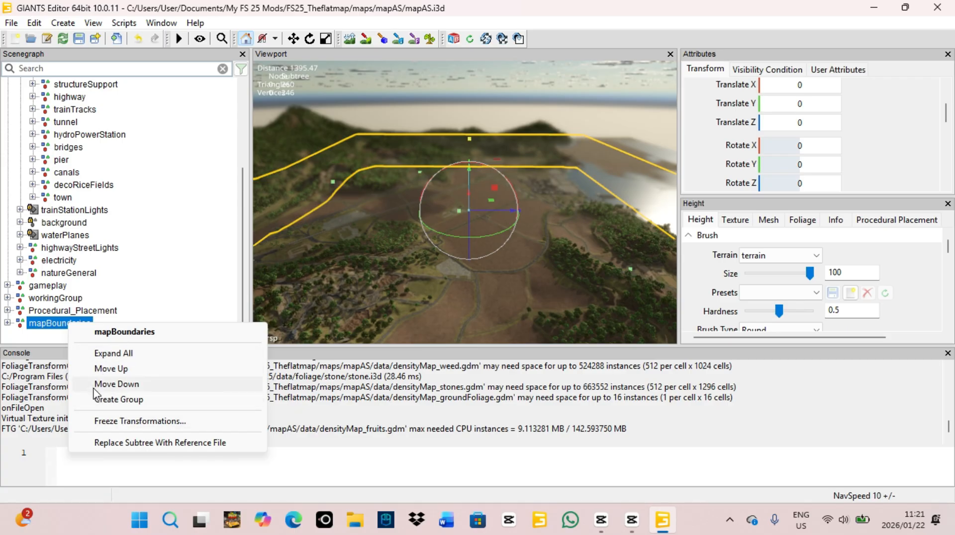
pyautogui.click(30, 339)
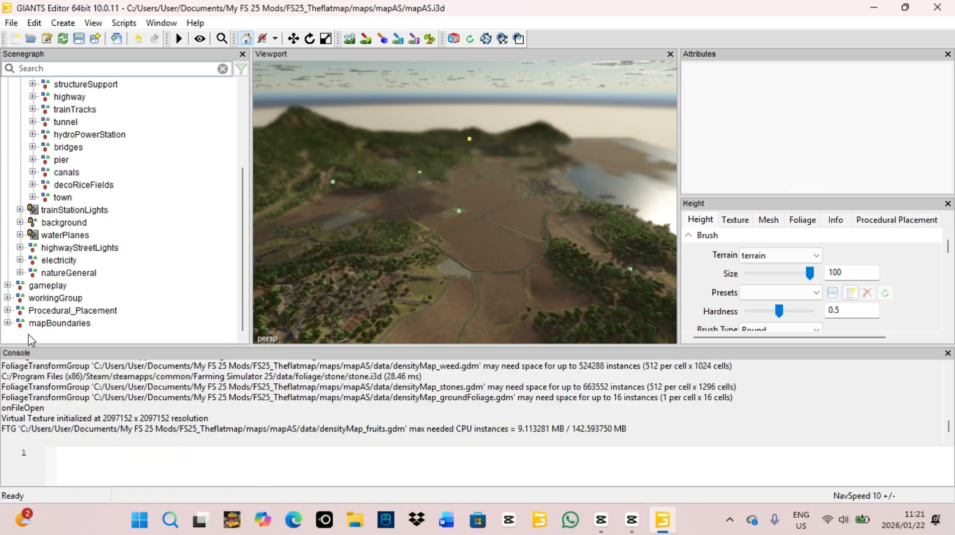
pyautogui.rightClick(42, 326)
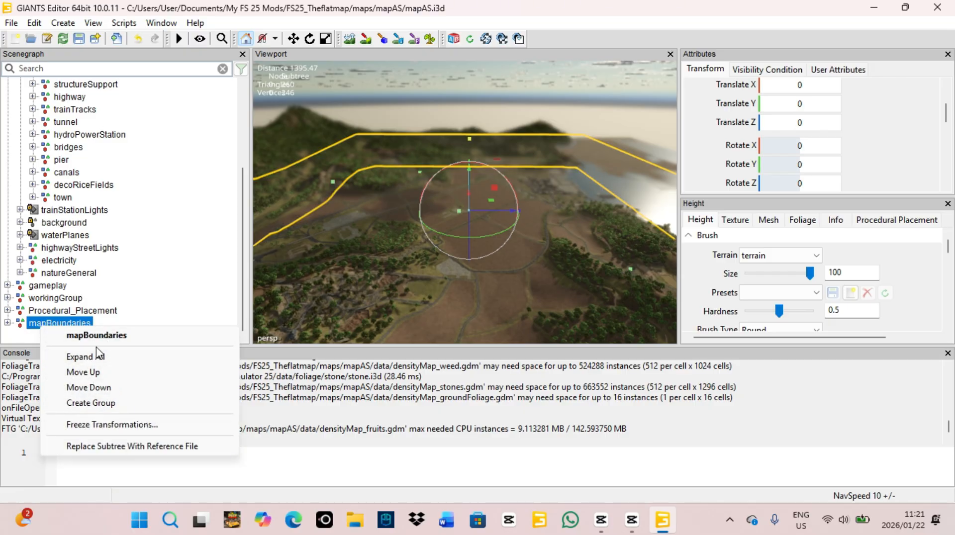
pyautogui.click(25, 343)
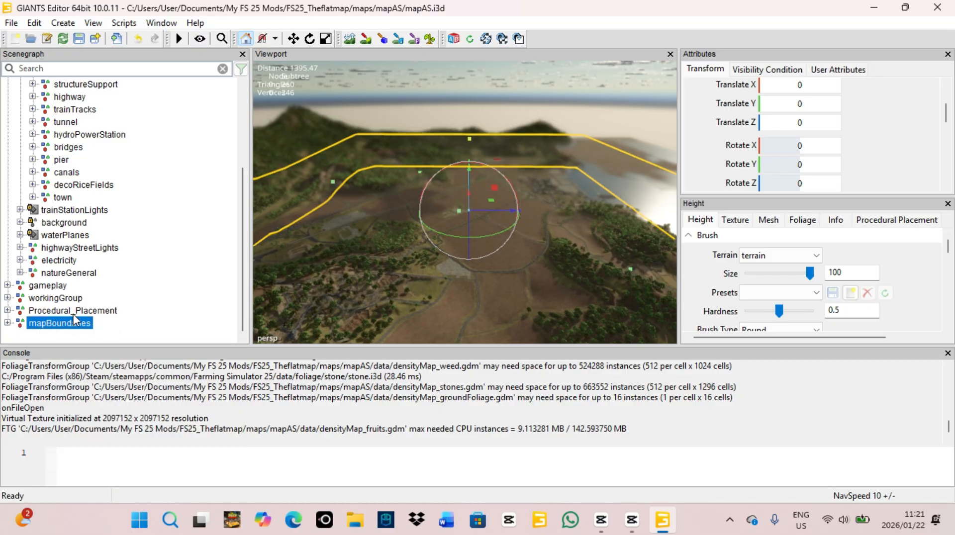
pyautogui.click(8, 324)
pyautogui.click(8, 324)
pyautogui.scroll(3, 144, 288)
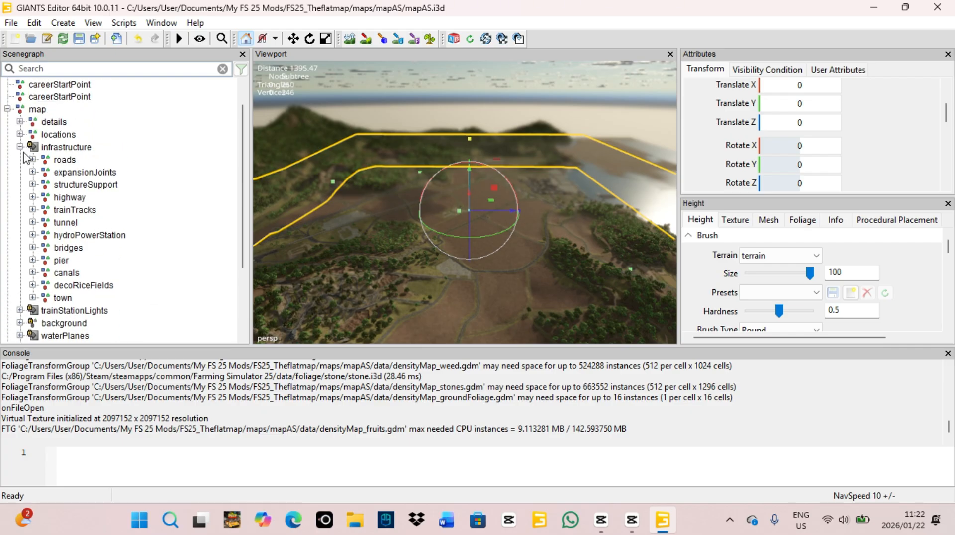
# Collapse the map group and delete the map, gameplay, workingGroup and Procedural_Placement groups together.
pyautogui.click(7, 109)
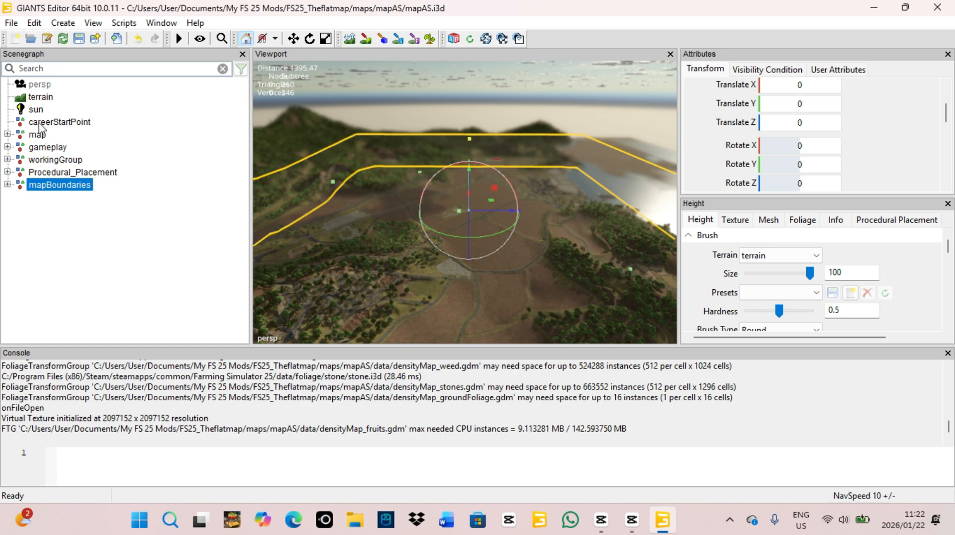
pyautogui.click(40, 136)
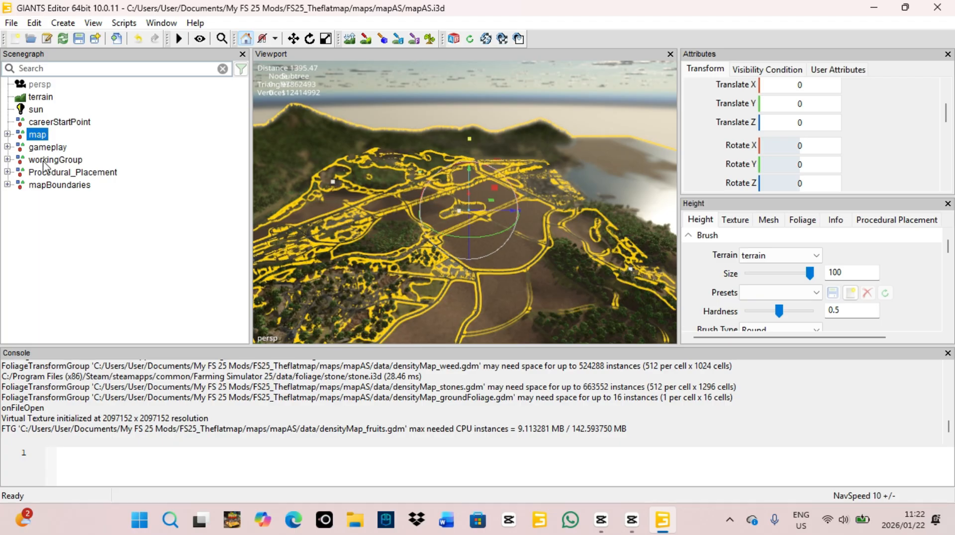
pyautogui.keyDown('shift'); pyautogui.click(72, 173); pyautogui.keyUp('shift')
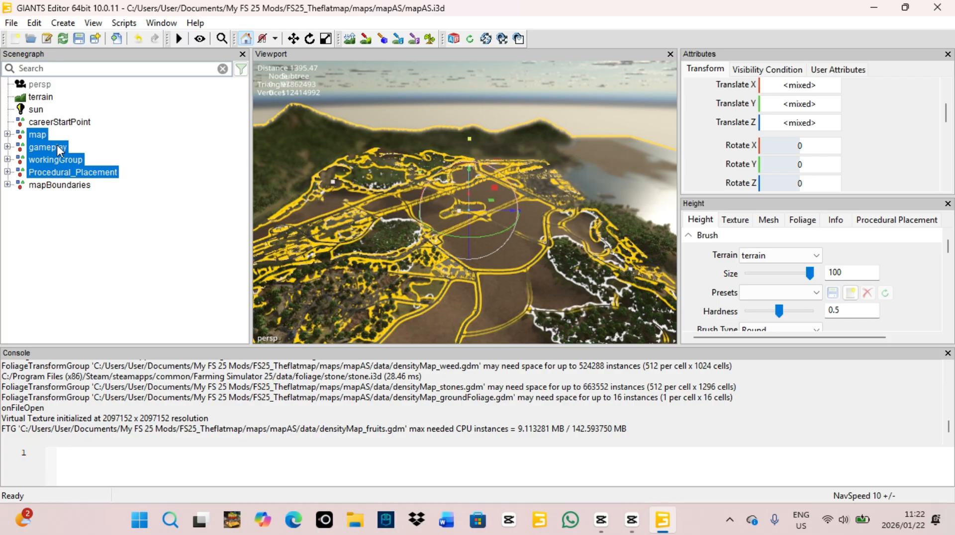
pyautogui.press('Delete')
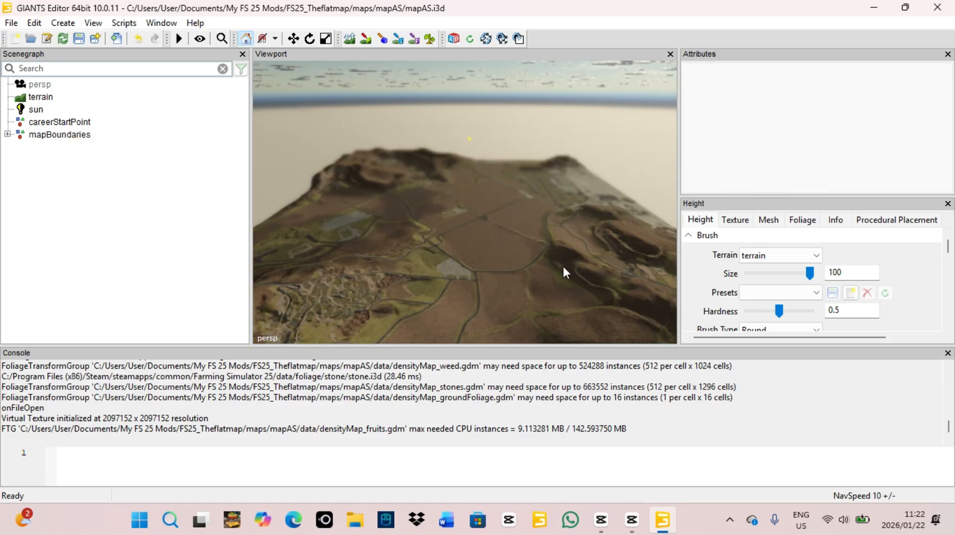
# View the whole bare terrain, enter terrain sculpt mode and set the brush's LMB operation to Replace.
pyautogui.moveTo(429, 264); pyautogui.dragTo(342, 312, button='right')
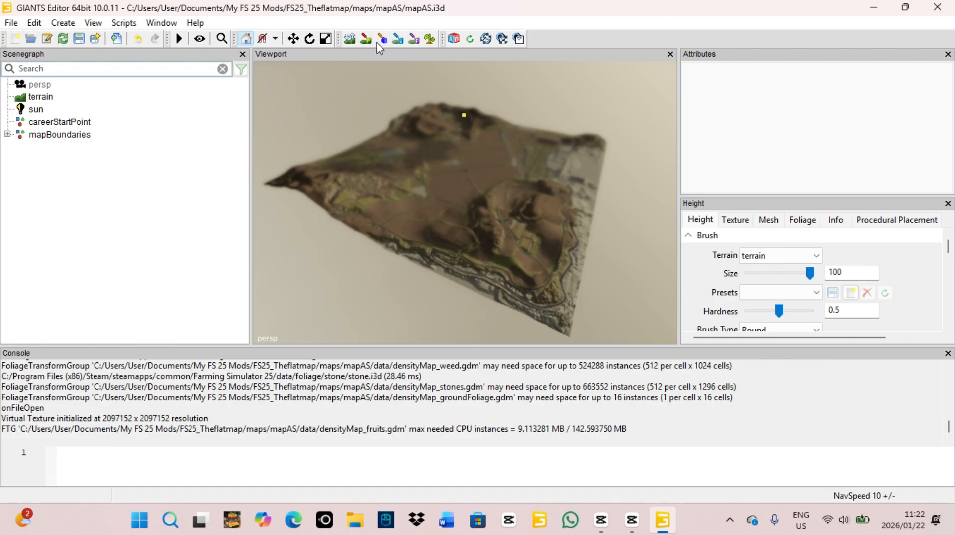
pyautogui.click(351, 39)
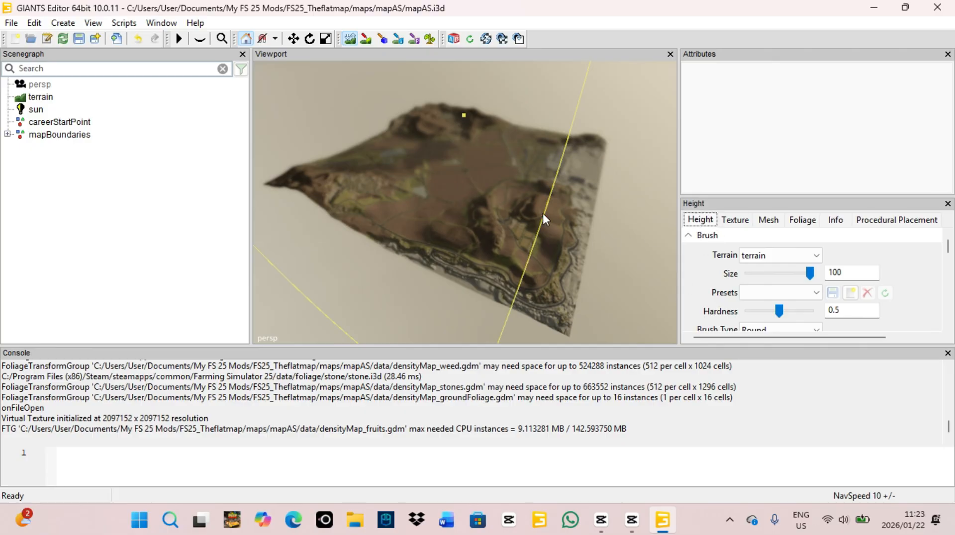
pyautogui.scroll(-1, 709, 304)
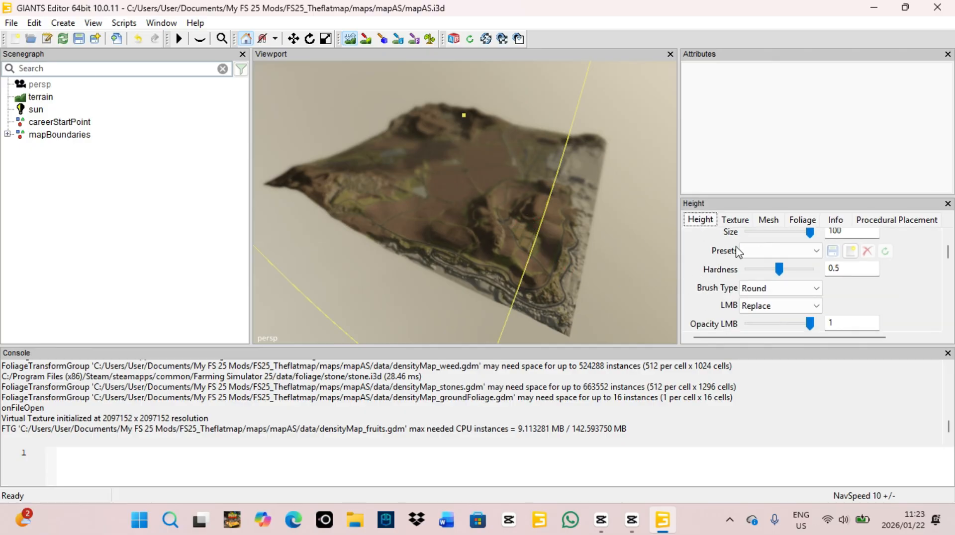
pyautogui.scroll(1, 702, 286)
pyautogui.scroll(-4, 705, 279)
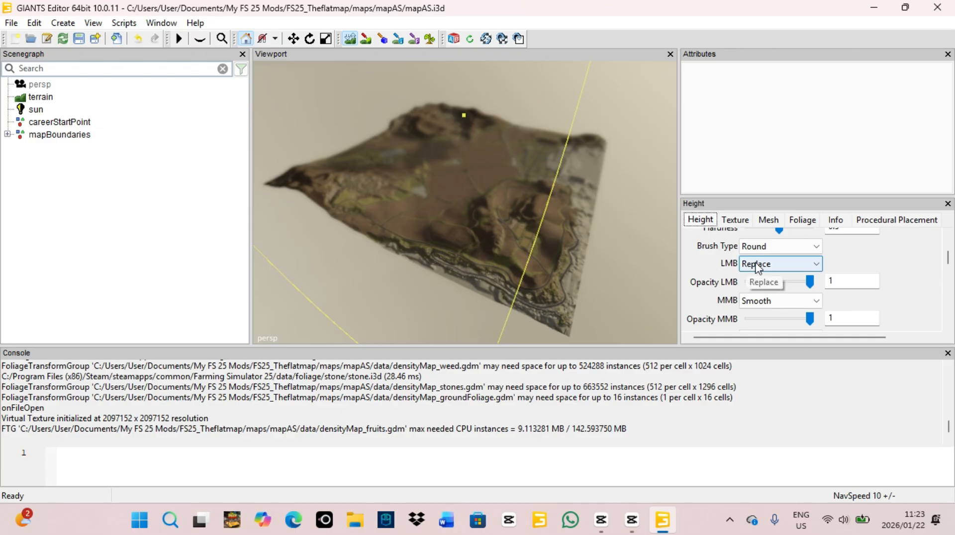
pyautogui.click(780, 266)
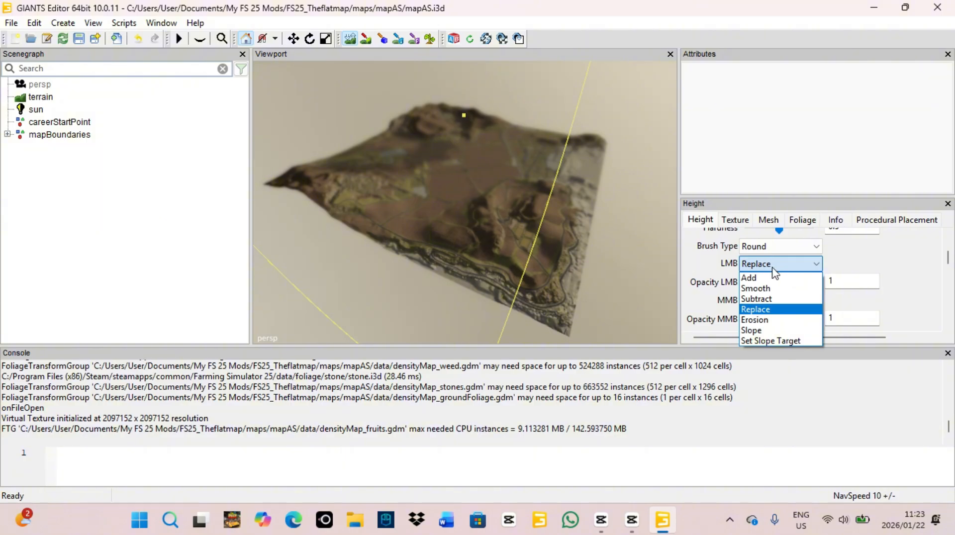
pyautogui.click(771, 267)
pyautogui.click(774, 267)
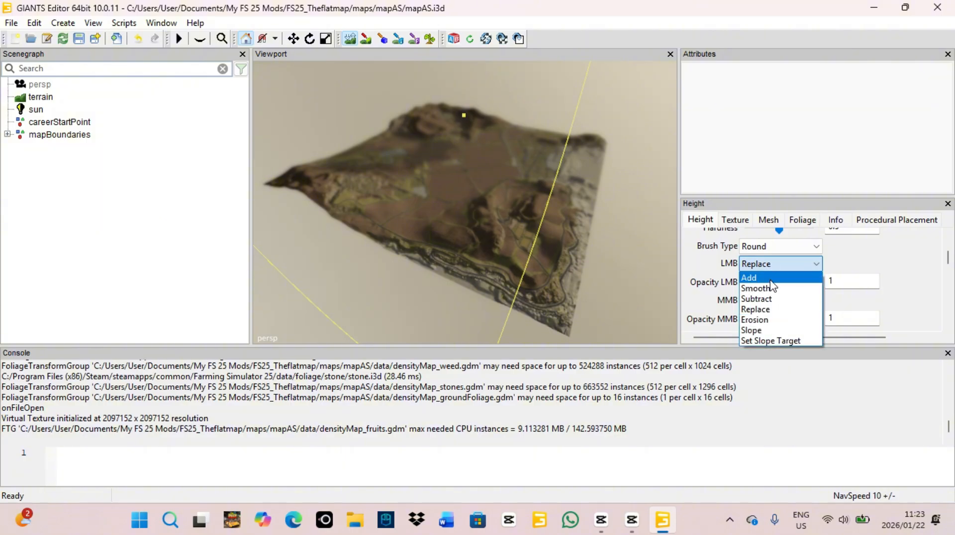
pyautogui.click(768, 277)
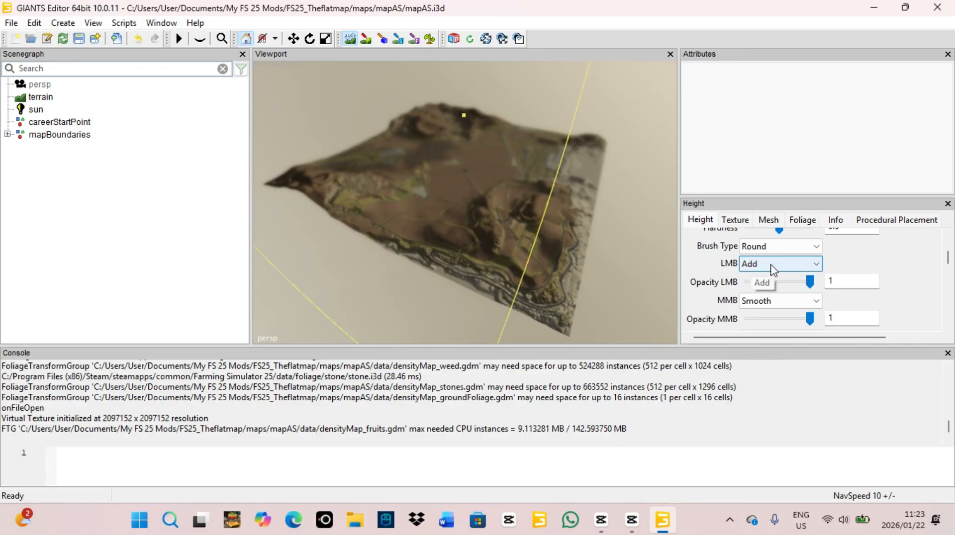
pyautogui.click(773, 264)
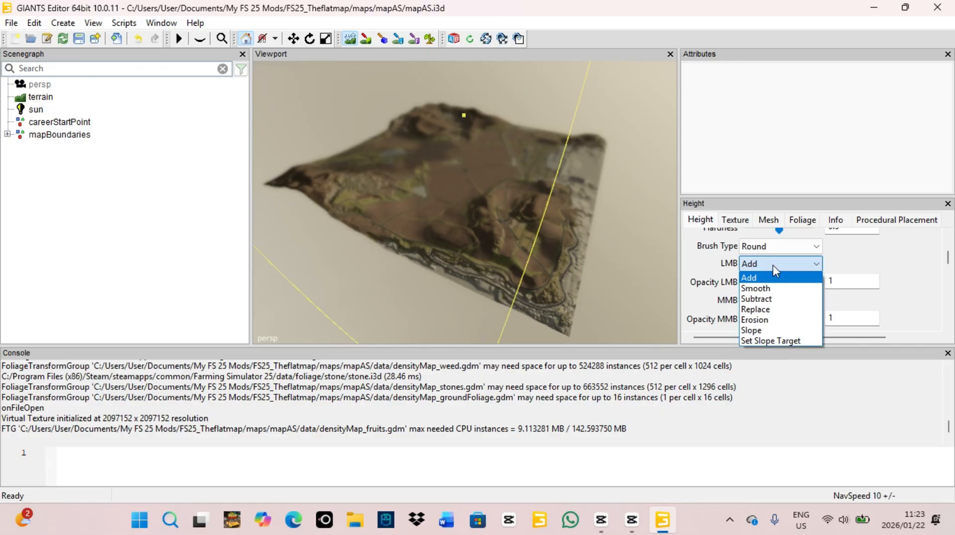
pyautogui.click(760, 309)
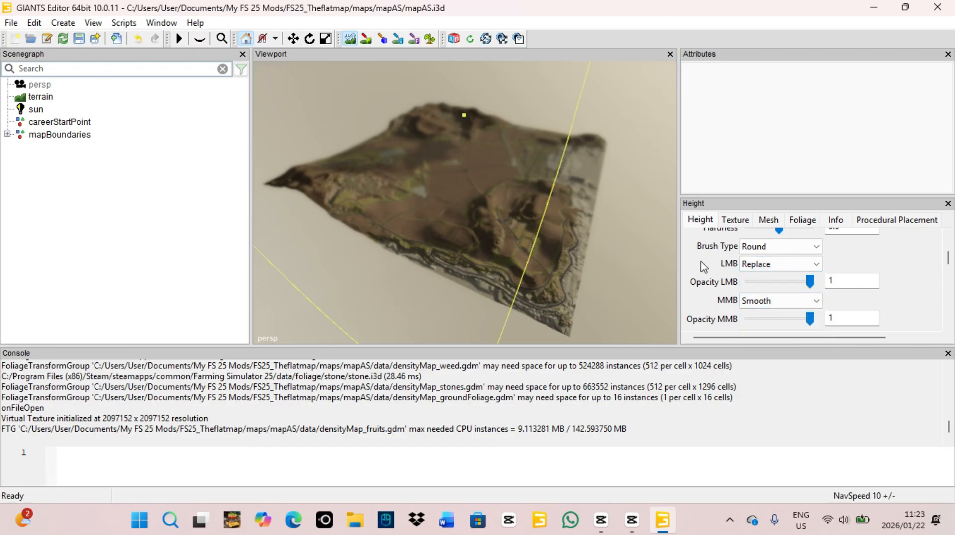
# Review the height brush's size, hardness, operation, opacity and sculpting replace settings.
pyautogui.scroll(-3, 706, 268)
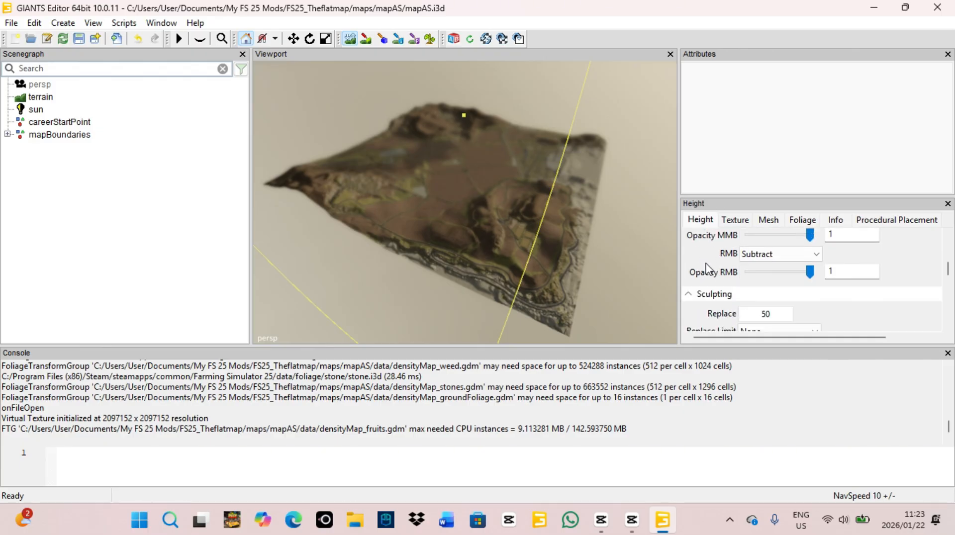
pyautogui.scroll(-1, 708, 269)
pyautogui.scroll(2, 714, 264)
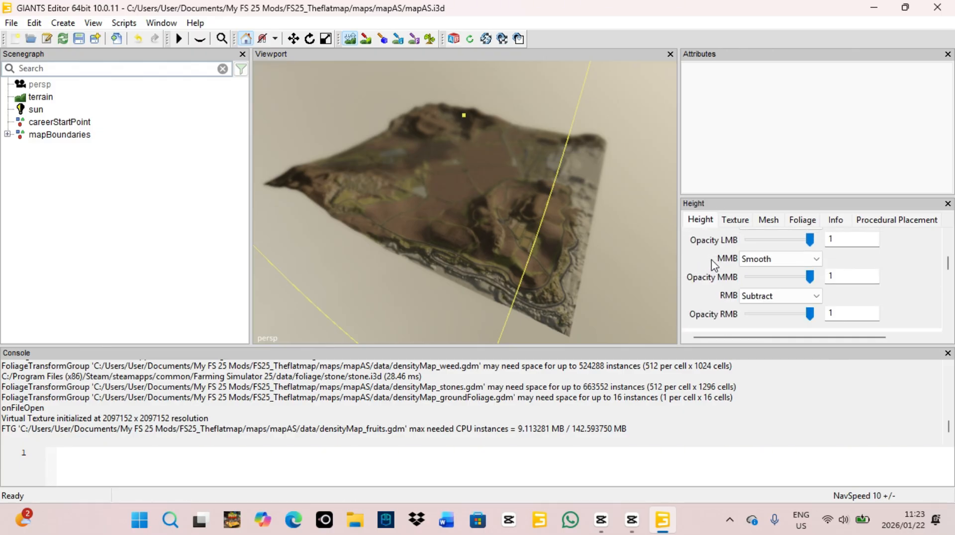
pyautogui.scroll(1, 715, 264)
pyautogui.scroll(2, 707, 251)
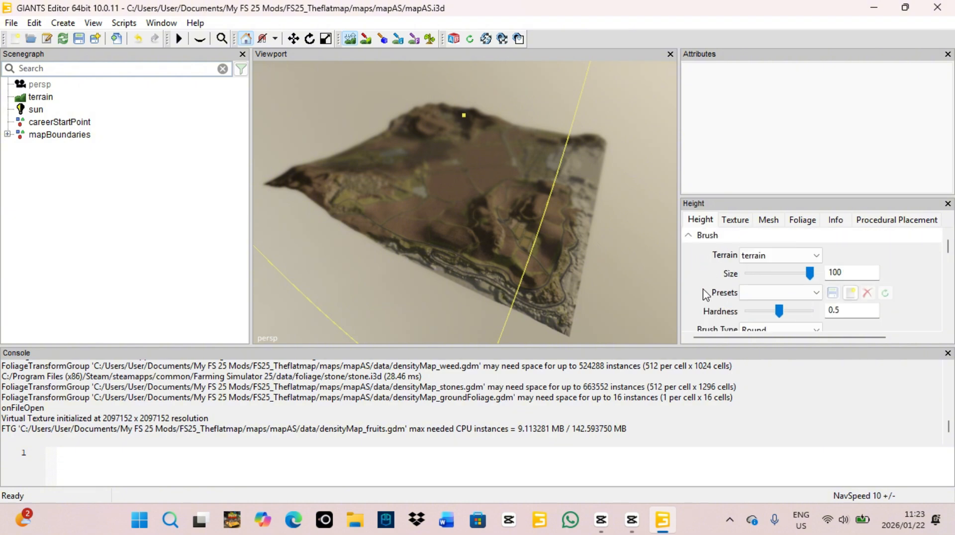
pyautogui.scroll(-5, 691, 260)
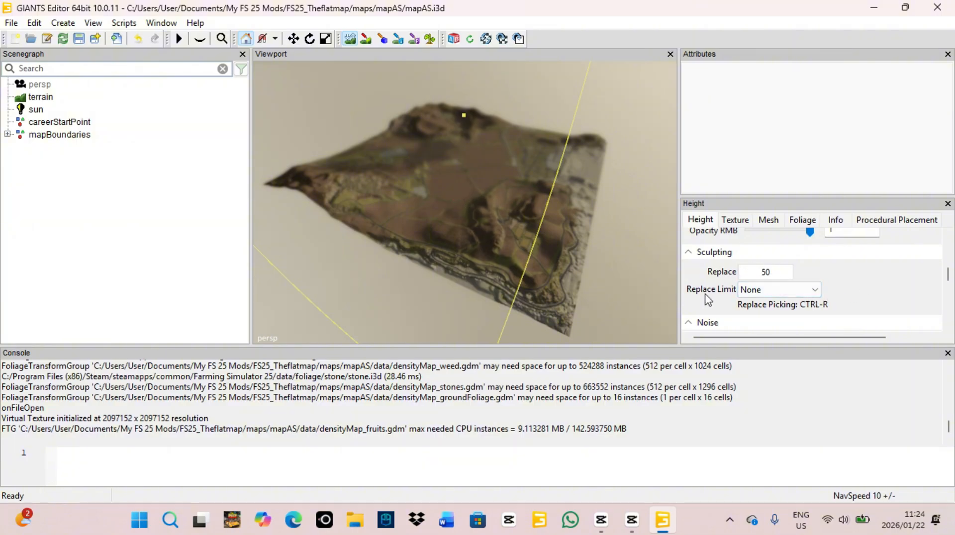
pyautogui.scroll(5, 708, 298)
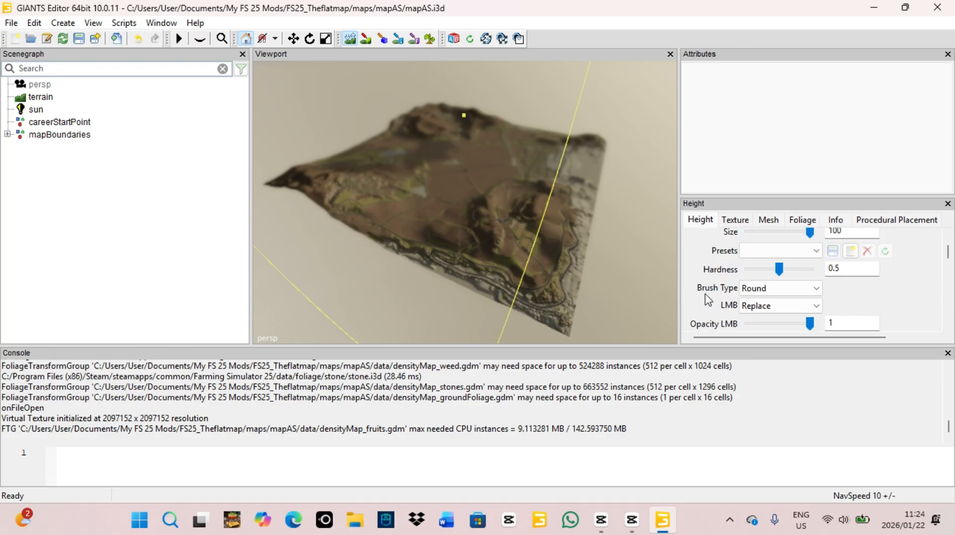
pyautogui.scroll(2, 709, 301)
pyautogui.scroll(-3, 713, 305)
pyautogui.scroll(3, 712, 305)
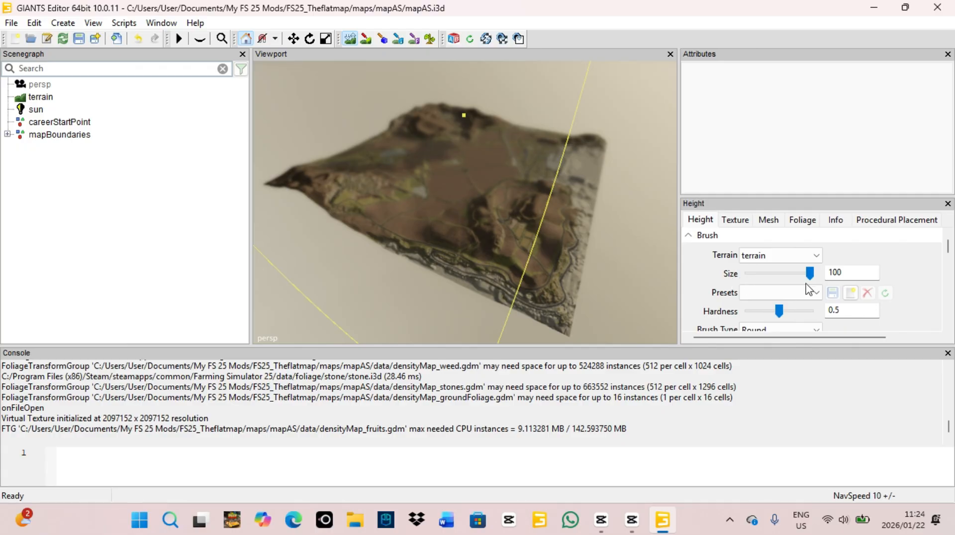
# Set the height brush size to 500 and flatten the entire terrain with the sculpting replace value of 50.
pyautogui.doubleClick(846, 272)
pyautogui.write('500')
pyautogui.click(854, 311)
pyautogui.scroll(-1, 741, 291)
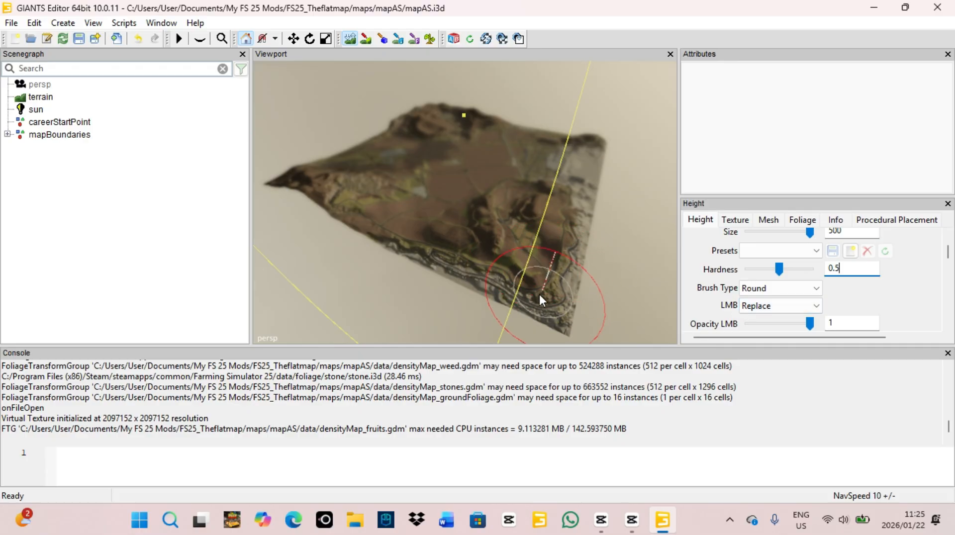
pyautogui.moveTo(539, 293); pyautogui.dragTo(576, 154)
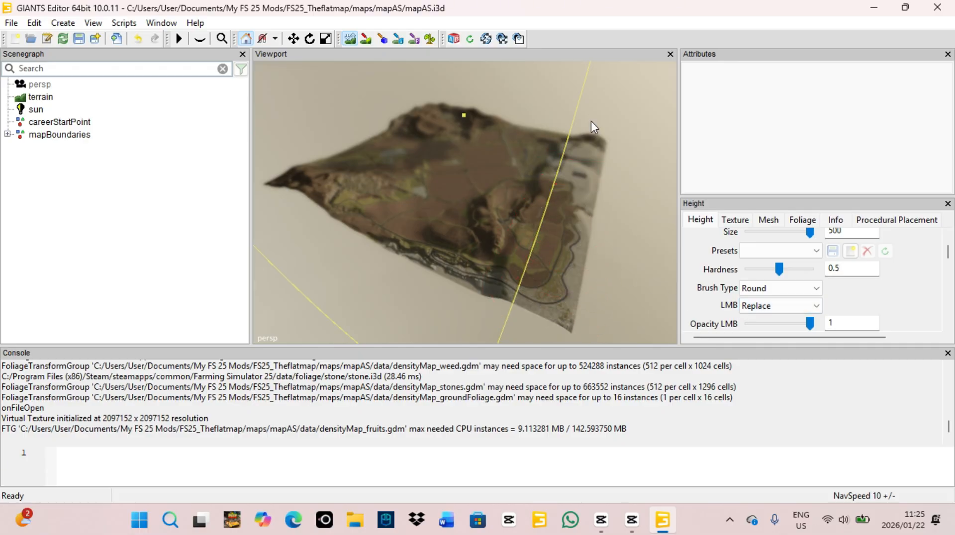
pyautogui.moveTo(569, 236)
pyautogui.mouseDown()
pyautogui.moveTo(508, 264)
pyautogui.moveTo(294, 185)
pyautogui.mouseUp()
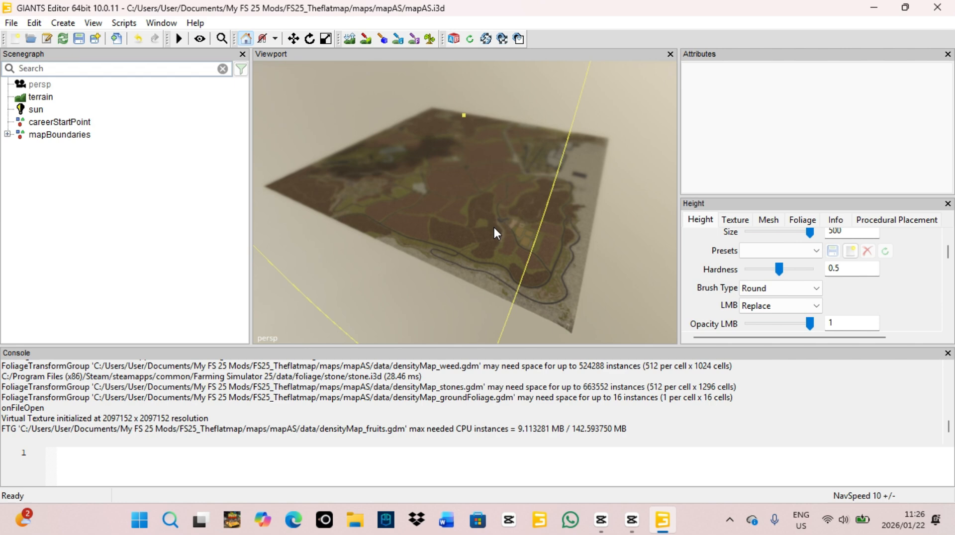
# Compare the texture brush settings with the height brush settings.
pyautogui.click(365, 40)
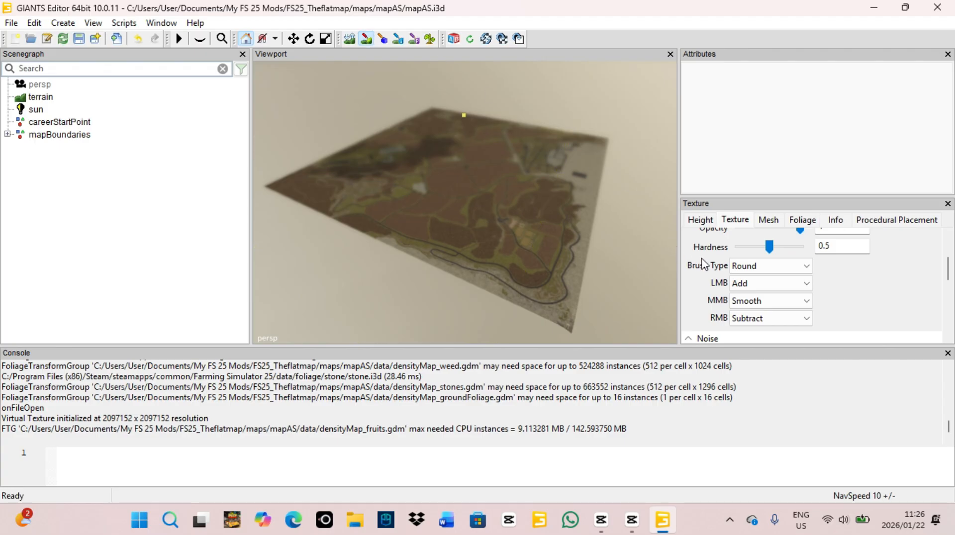
pyautogui.scroll(-2, 703, 262)
pyautogui.scroll(2, 703, 263)
pyautogui.click(350, 38)
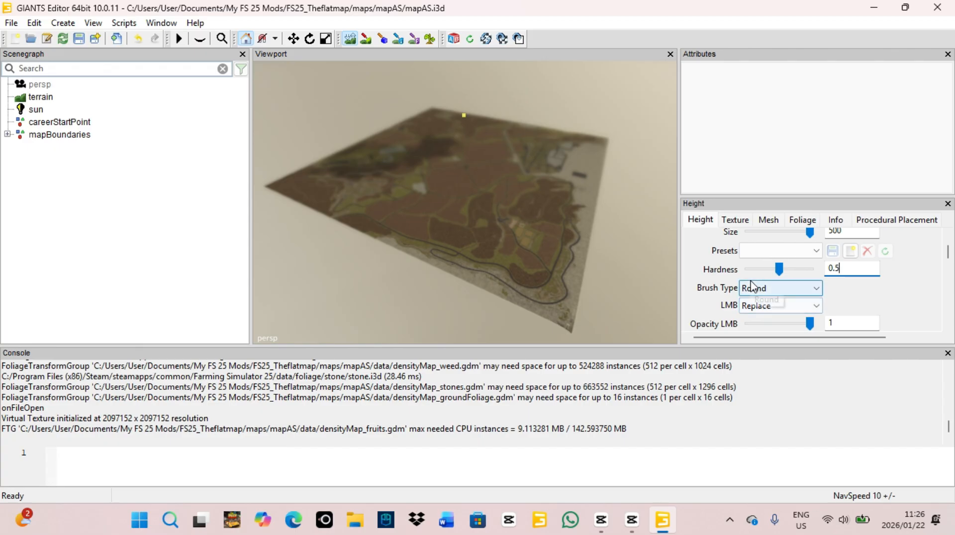
# Switch to terrain texture painting and set the texture brush size to 500.
pyautogui.click(367, 40)
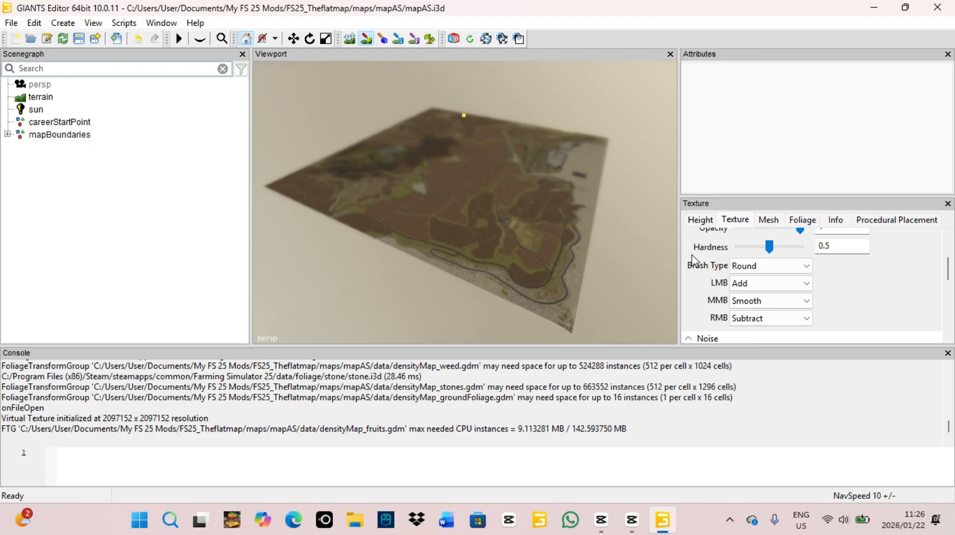
pyautogui.scroll(3, 705, 272)
pyautogui.moveTo(850, 272); pyautogui.dragTo(811, 273)
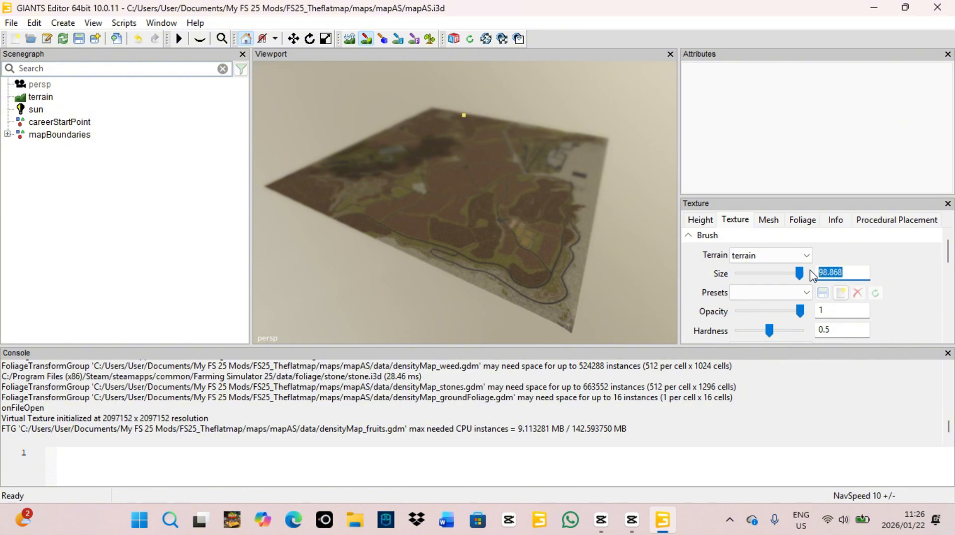
pyautogui.write('500')
pyautogui.click(846, 311)
pyautogui.scroll(-1, 729, 305)
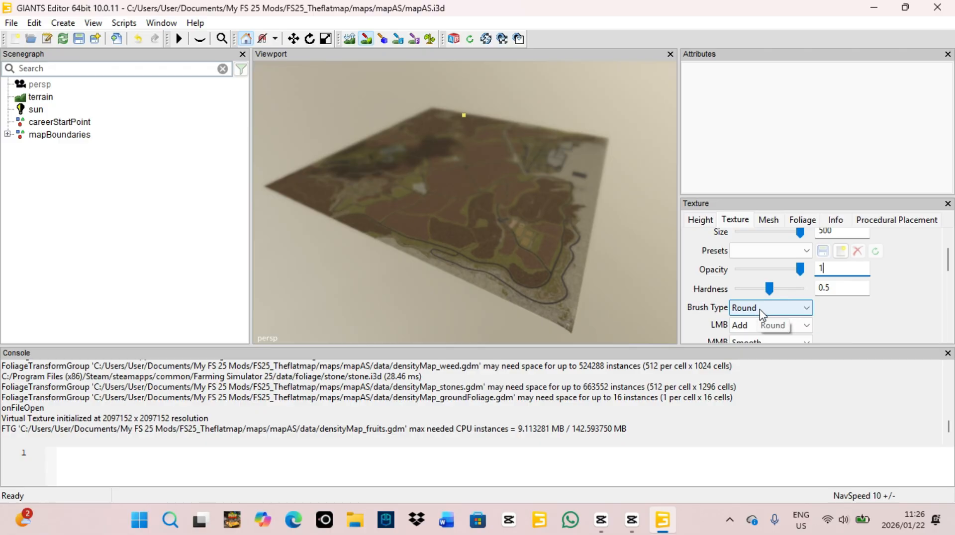
pyautogui.scroll(1, 727, 288)
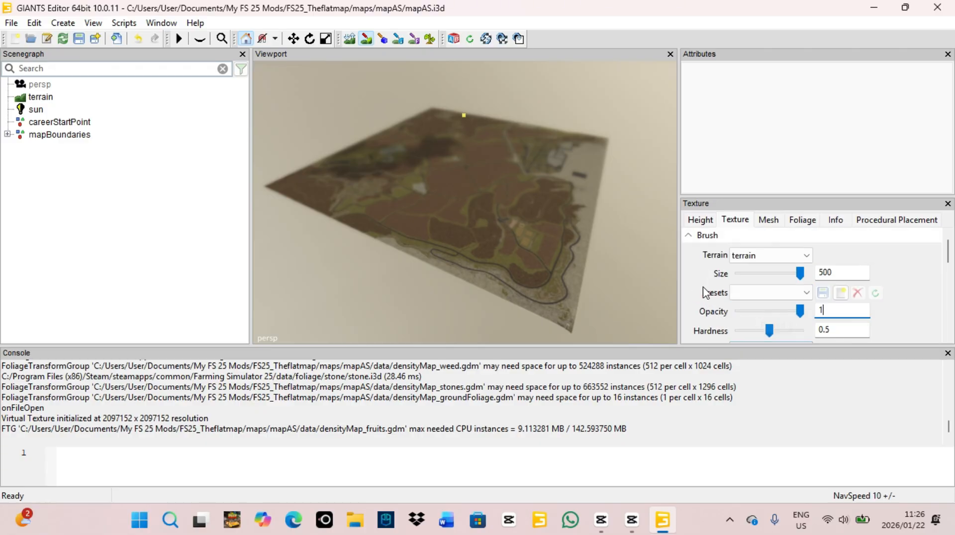
pyautogui.scroll(-1, 705, 293)
pyautogui.scroll(-2, 691, 309)
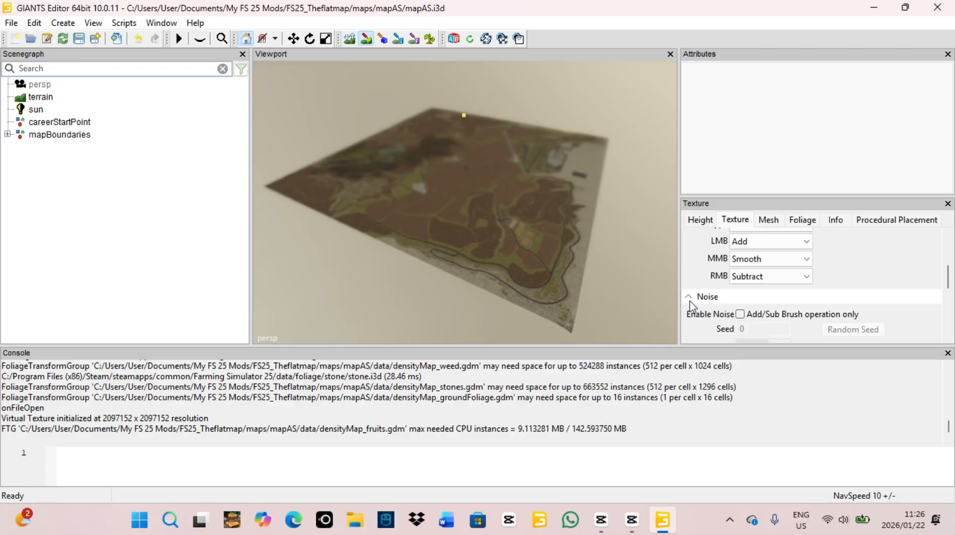
# Set the texture layer to GRASS and paint it across the entire terrain.
pyautogui.scroll(-3, 705, 281)
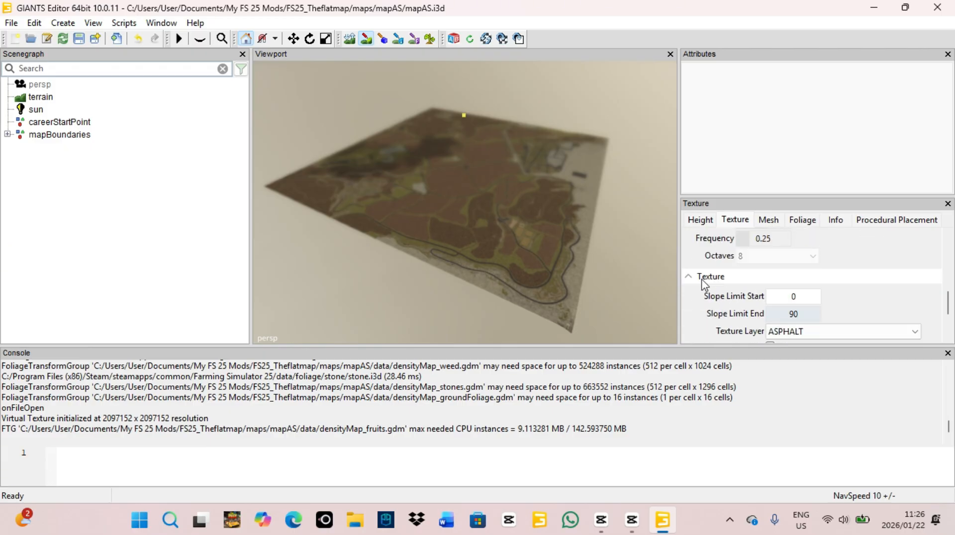
pyautogui.scroll(-1, 704, 285)
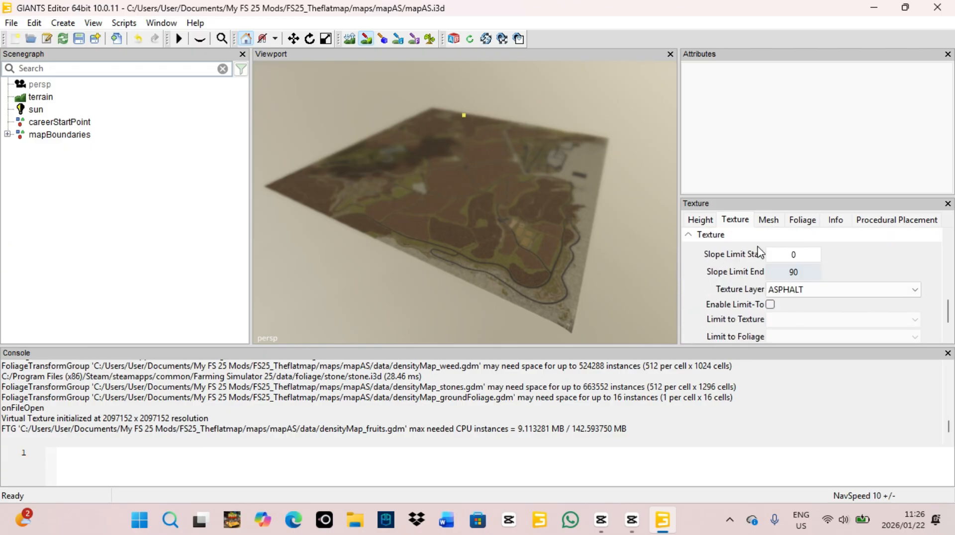
pyautogui.click(805, 289)
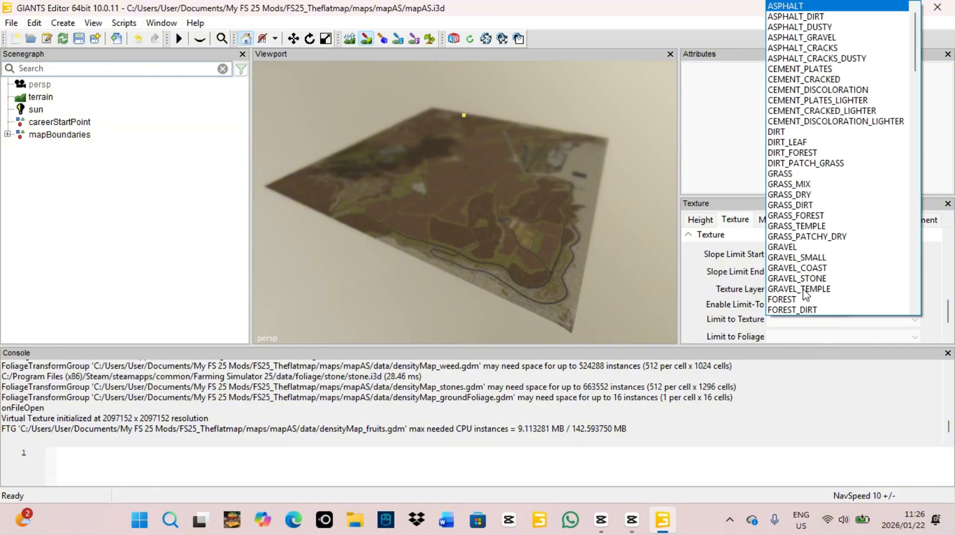
pyautogui.click(806, 174)
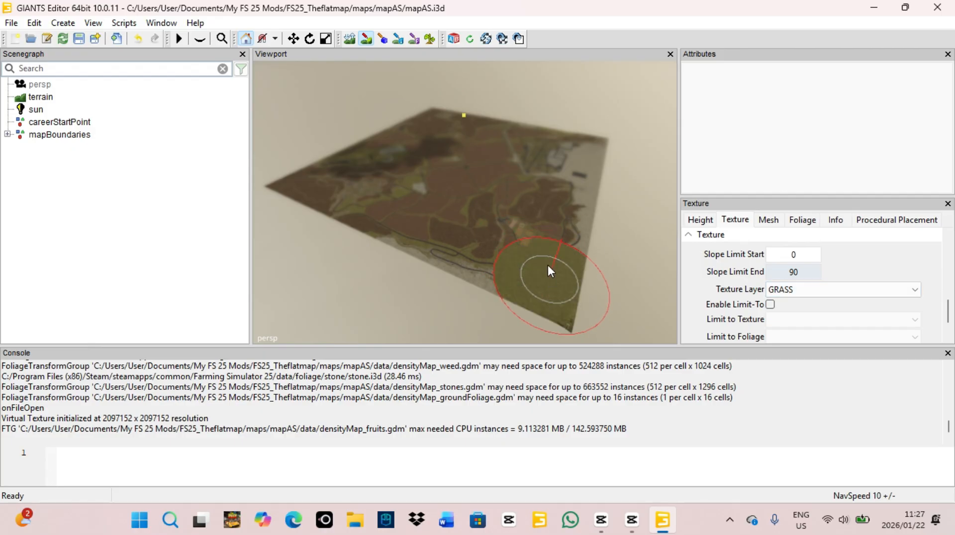
pyautogui.moveTo(548, 265)
pyautogui.mouseDown()
pyautogui.moveTo(545, 297)
pyautogui.moveTo(600, 166)
pyautogui.moveTo(596, 120)
pyautogui.mouseUp()
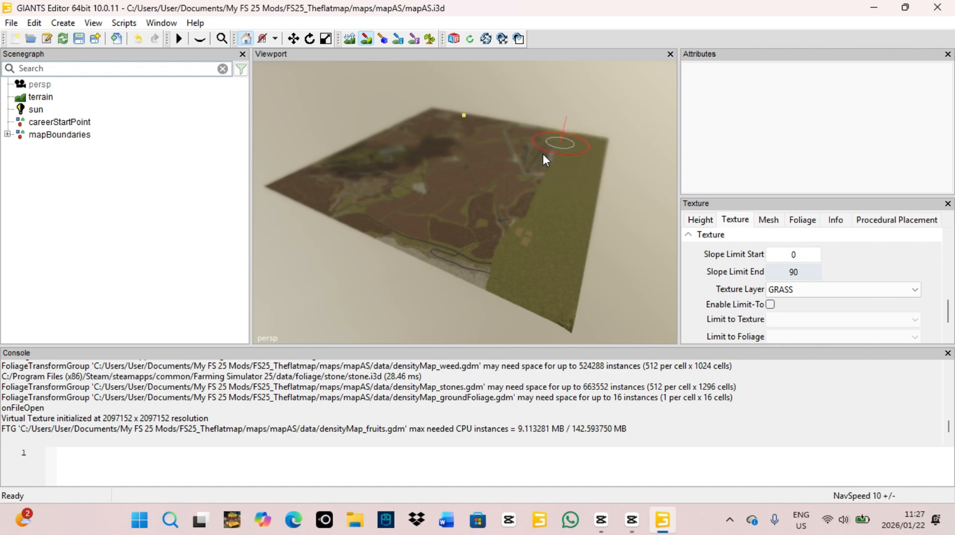
pyautogui.moveTo(544, 156)
pyautogui.mouseDown()
pyautogui.moveTo(495, 273)
pyautogui.moveTo(512, 222)
pyautogui.moveTo(437, 249)
pyautogui.moveTo(343, 204)
pyautogui.moveTo(353, 210)
pyautogui.moveTo(346, 180)
pyautogui.moveTo(387, 182)
pyautogui.moveTo(438, 214)
pyautogui.mouseUp()
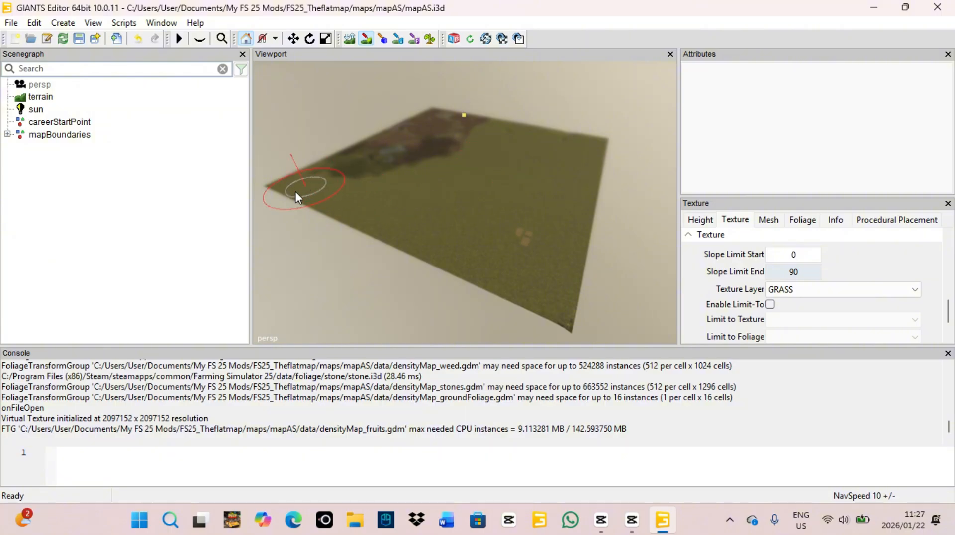
pyautogui.moveTo(428, 169)
pyautogui.mouseDown()
pyautogui.moveTo(471, 123)
pyautogui.moveTo(428, 127)
pyautogui.moveTo(432, 118)
pyautogui.moveTo(358, 147)
pyautogui.mouseUp()
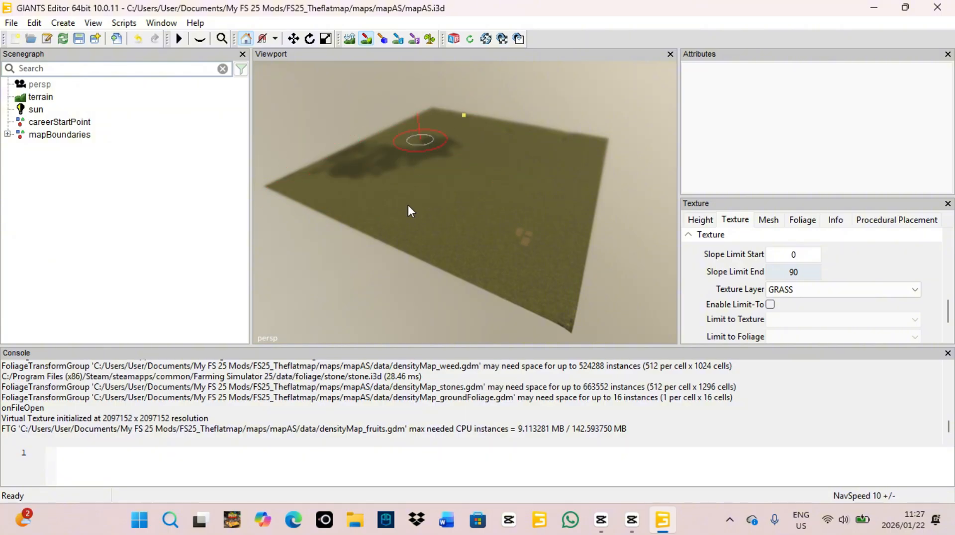
pyautogui.moveTo(408, 212)
pyautogui.mouseDown()
pyautogui.moveTo(305, 174)
pyautogui.moveTo(322, 222)
pyautogui.moveTo(339, 216)
pyautogui.moveTo(336, 178)
pyautogui.mouseUp()
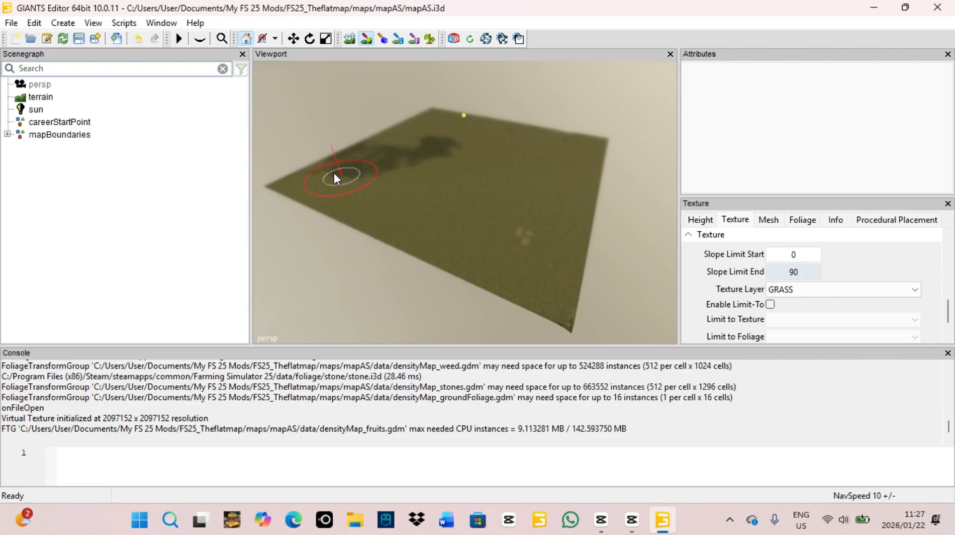
# Flatten the leftover uneven spot at the terrain's near corner with the size 500 height brush in Replace mode.
pyautogui.click(349, 39)
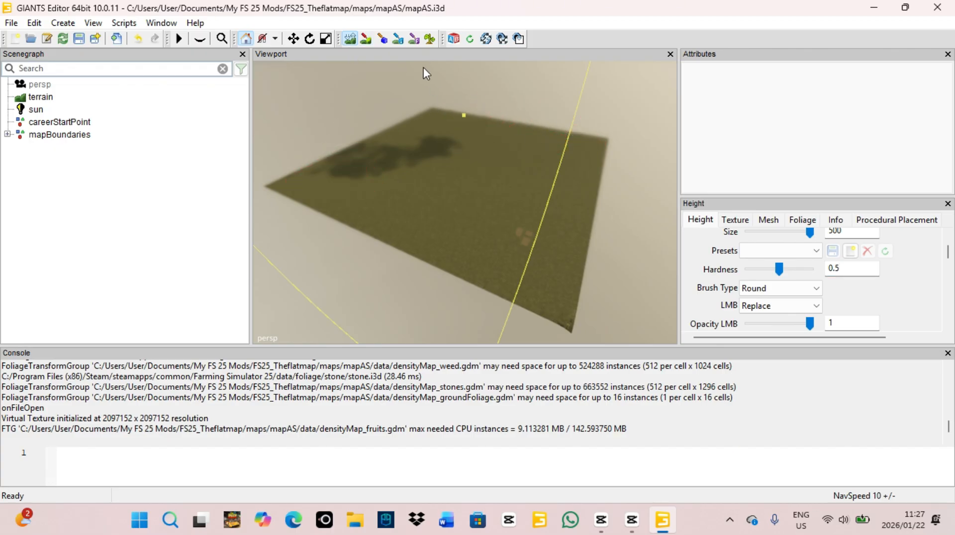
pyautogui.moveTo(458, 192)
pyautogui.keyDown('alt'); pyautogui.mouseDown()
pyautogui.moveTo(452, 211)
pyautogui.moveTo(510, 211)
pyautogui.mouseUp(); pyautogui.keyUp('alt')
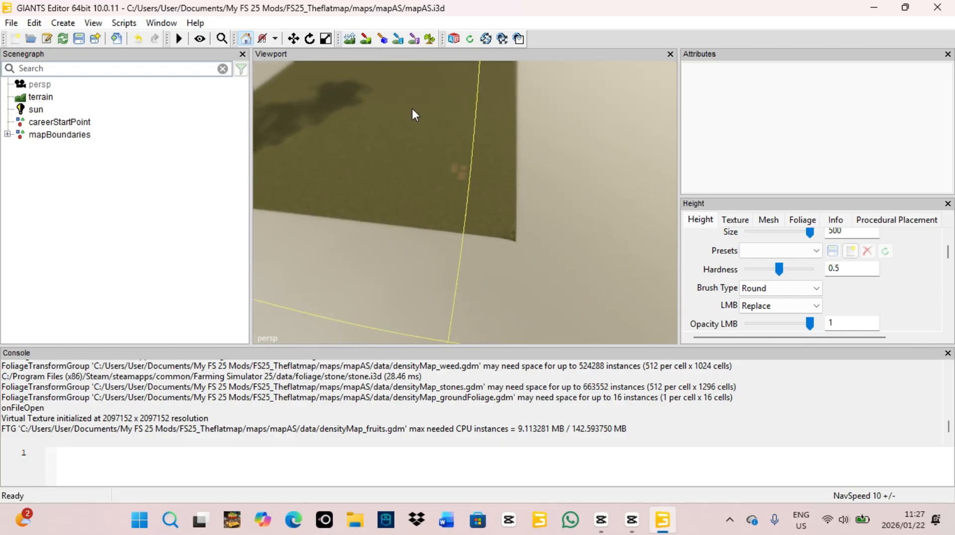
pyautogui.click(350, 38)
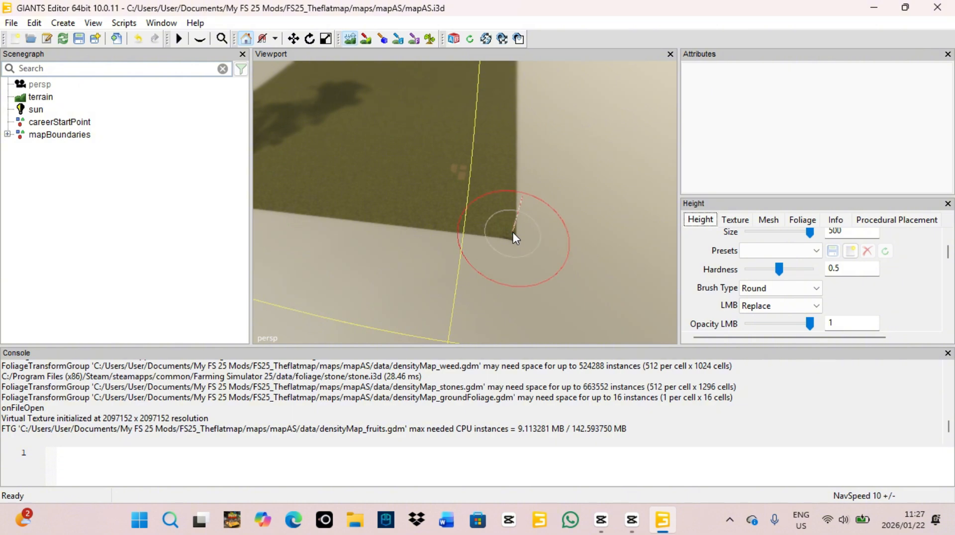
pyautogui.moveTo(512, 231); pyautogui.dragTo(510, 190)
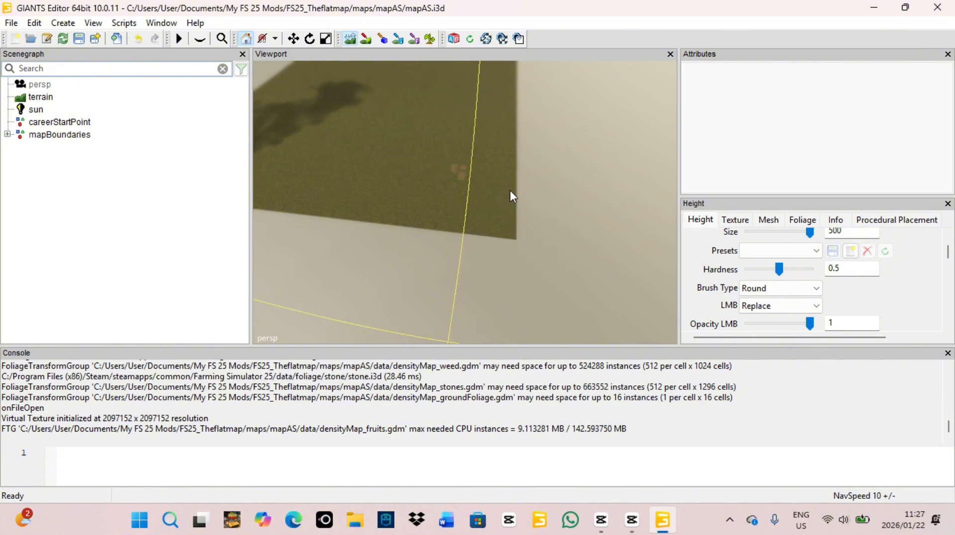
pyautogui.click(346, 38)
# Inspect the grass-painted terrain up close and from afar for leftover bushes and foliage.
pyautogui.moveTo(444, 197)
pyautogui.keyDown('alt'); pyautogui.mouseDown()
pyautogui.moveTo(423, 172)
pyautogui.moveTo(371, 154)
pyautogui.mouseUp(); pyautogui.keyUp('alt')
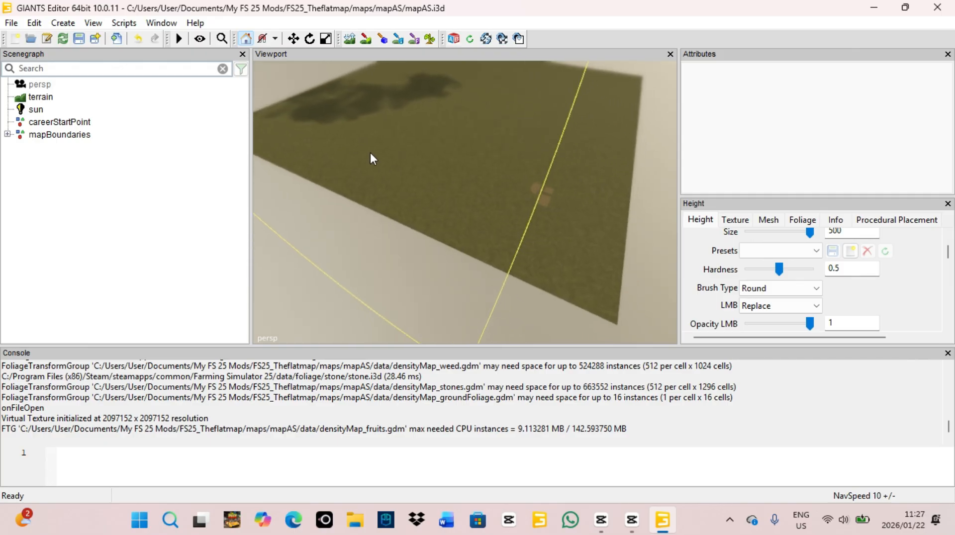
pyautogui.scroll(6, 368, 159)
pyautogui.scroll(-8, 366, 168)
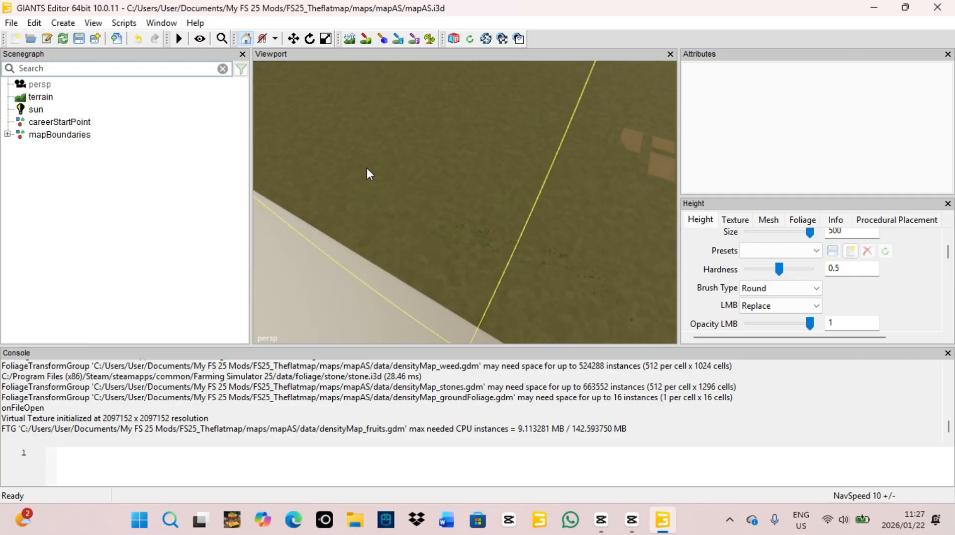
pyautogui.keyDown('alt'); pyautogui.moveTo(389, 150); pyautogui.dragTo(382, 195); pyautogui.keyUp('alt')
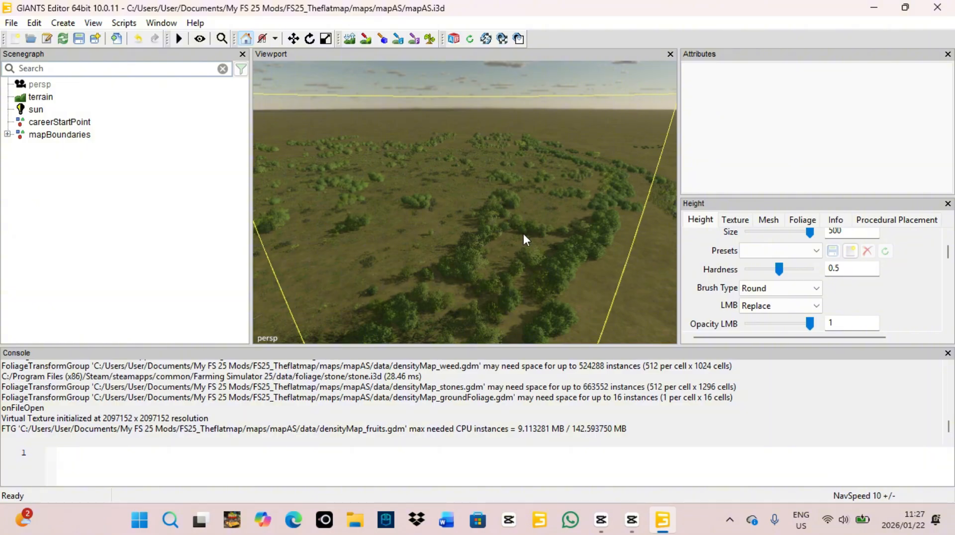
pyautogui.keyDown('alt'); pyautogui.moveTo(523, 234); pyautogui.dragTo(522, 271); pyautogui.keyUp('alt')
pyautogui.scroll(-3, 522, 271)
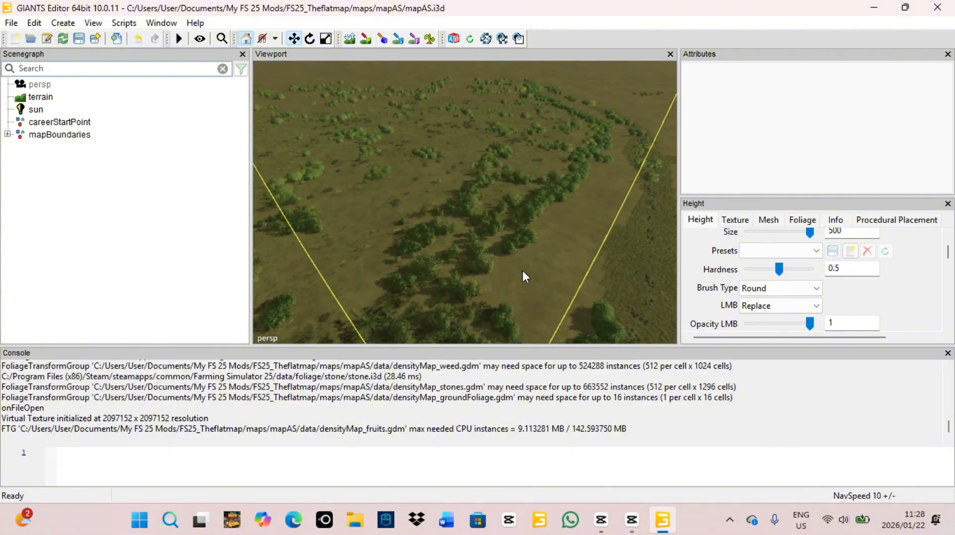
pyautogui.scroll(-2, 522, 271)
pyautogui.rightClick(522, 271)
pyautogui.keyDown('alt'); pyautogui.moveTo(485, 241); pyautogui.dragTo(505, 183); pyautogui.keyUp('alt')
pyautogui.scroll(-4, 554, 229)
pyautogui.scroll(-4, 596, 208)
pyautogui.scroll(-2, 513, 196)
pyautogui.scroll(-2, 513, 196)
pyautogui.scroll(-3, 519, 252)
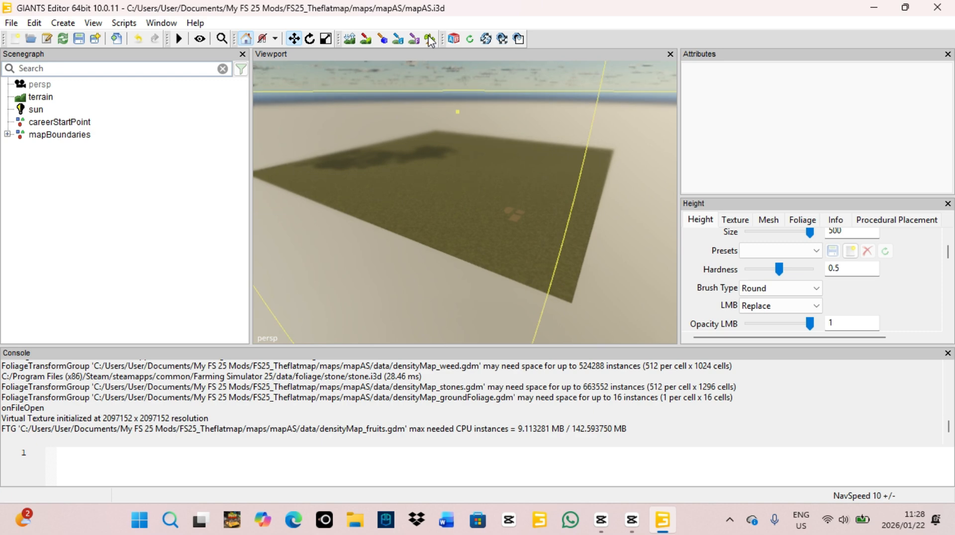
pyautogui.keyDown('alt'); pyautogui.moveTo(491, 231); pyautogui.dragTo(489, 402); pyautogui.keyUp('alt')
pyautogui.scroll(-2, 497, 327)
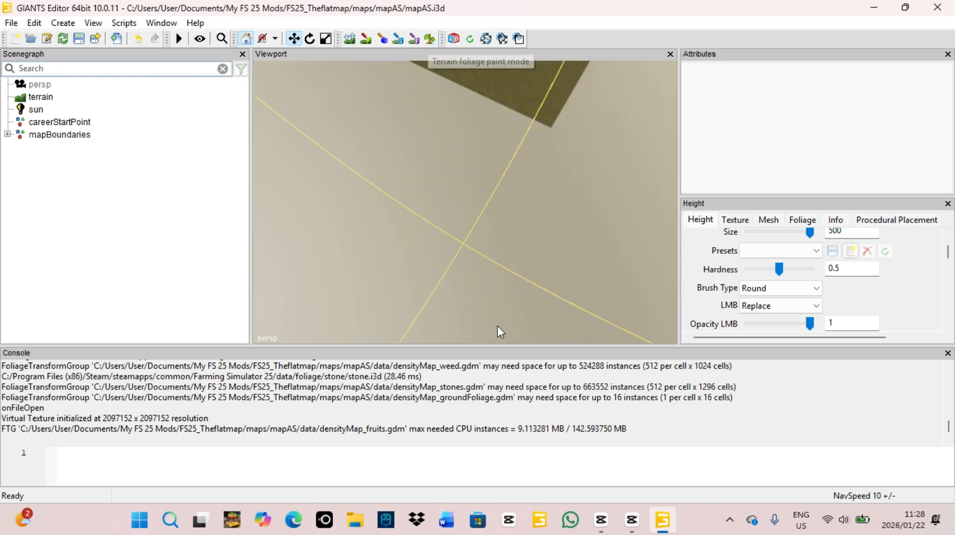
pyautogui.keyDown('alt'); pyautogui.moveTo(497, 327); pyautogui.dragTo(534, 204); pyautogui.keyUp('alt')
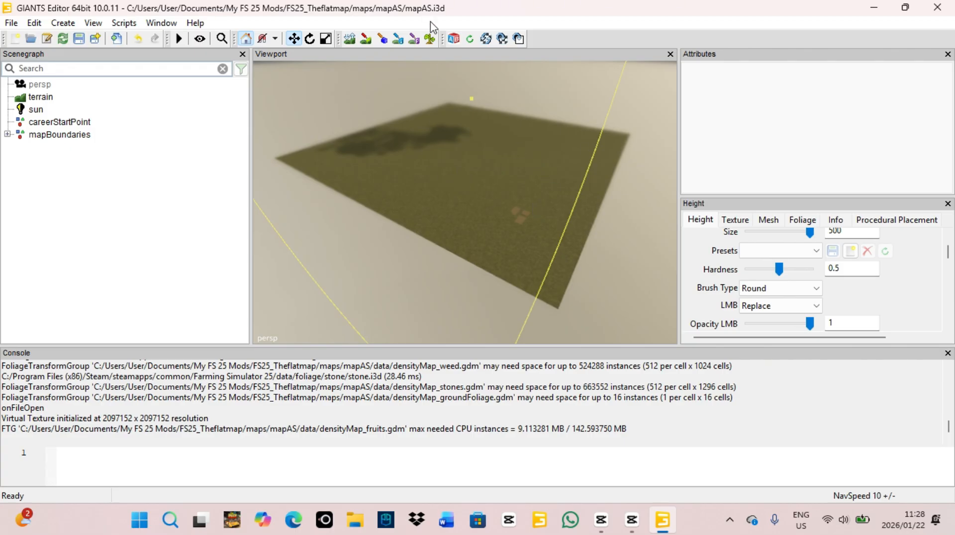
# Switch to terrain foliage painting, set the brush type to Square and clear the foliage across the whole terrain.
pyautogui.click(431, 40)
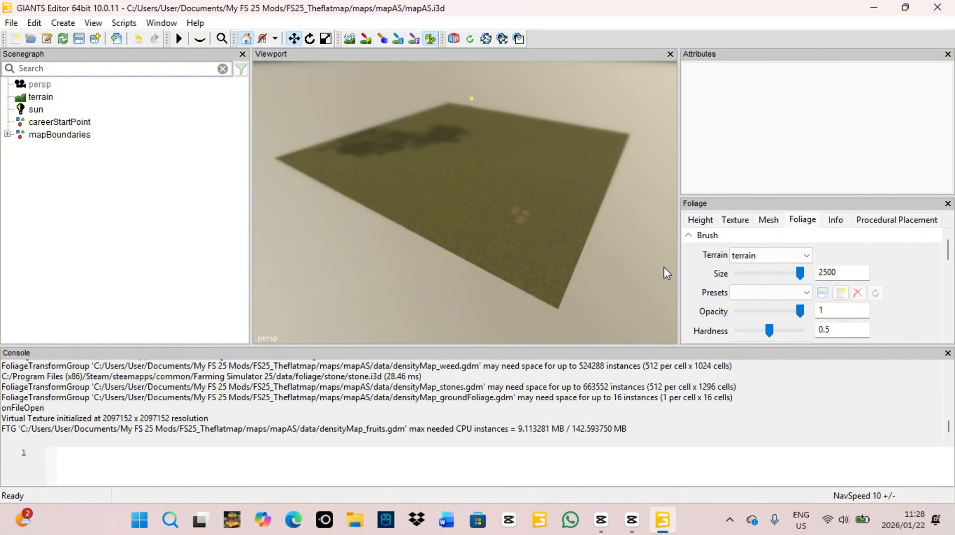
pyautogui.scroll(-3, 718, 266)
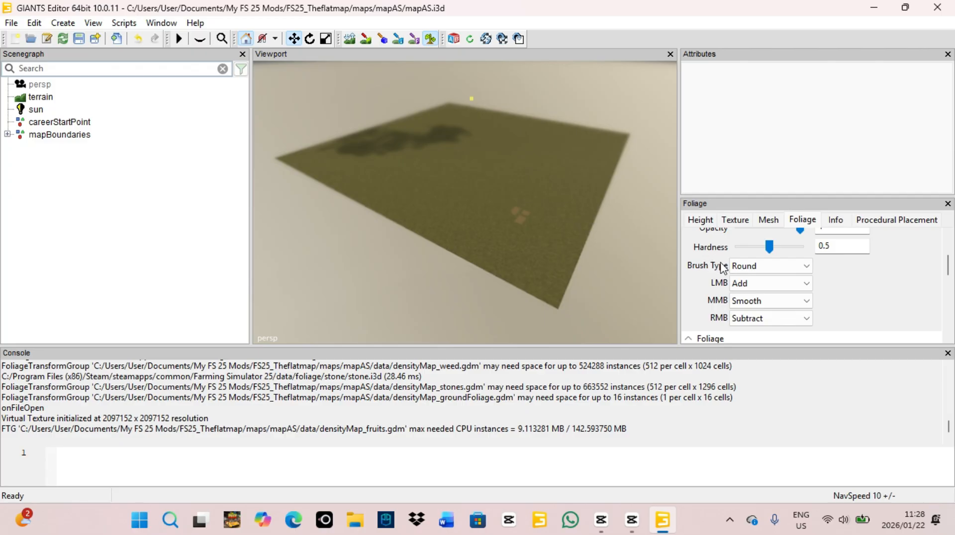
pyautogui.click(757, 267)
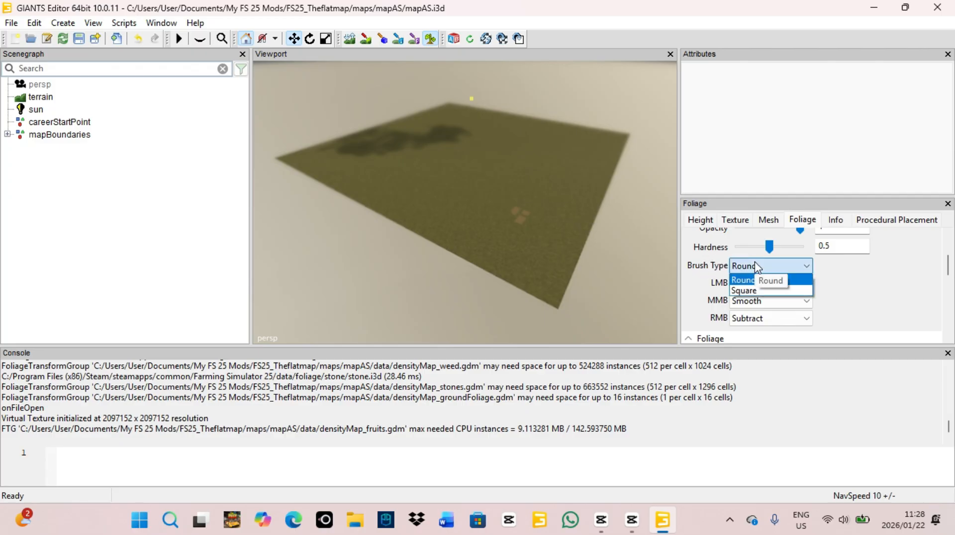
pyautogui.click(750, 289)
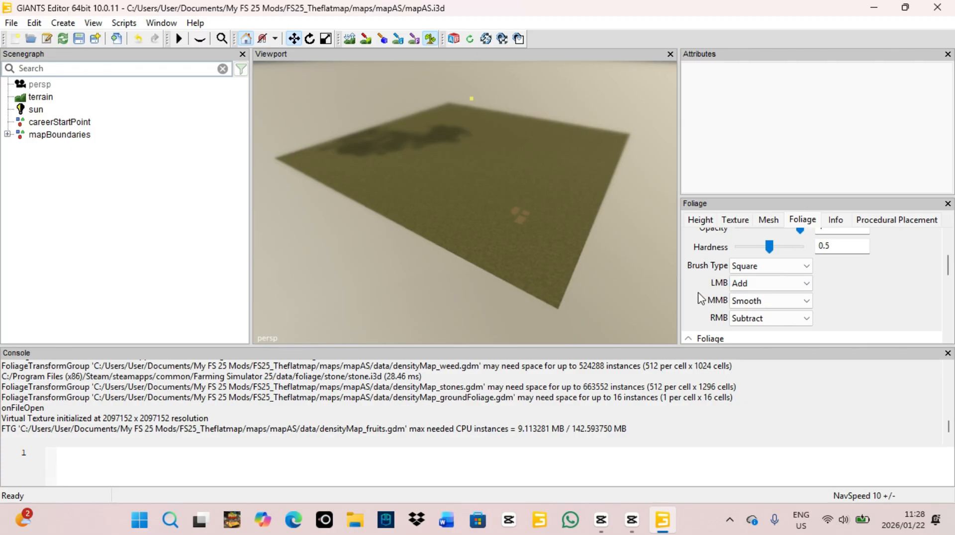
pyautogui.scroll(-2, 699, 285)
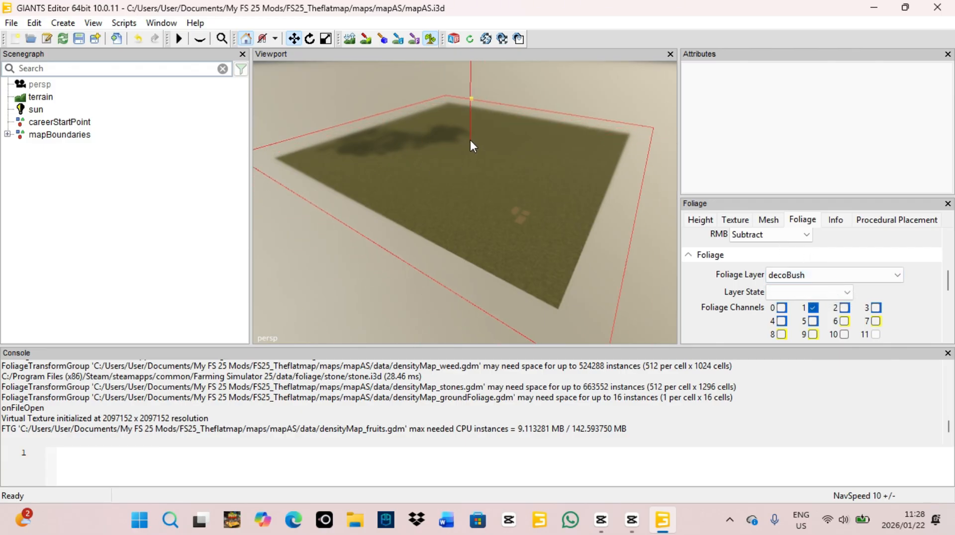
pyautogui.scroll(4, 715, 279)
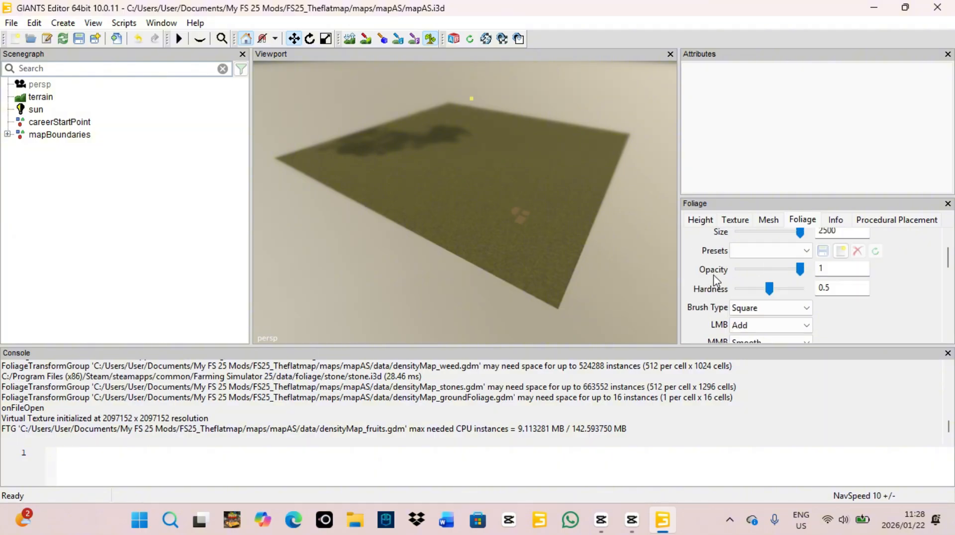
pyautogui.scroll(2, 716, 277)
pyautogui.scroll(-4, 719, 279)
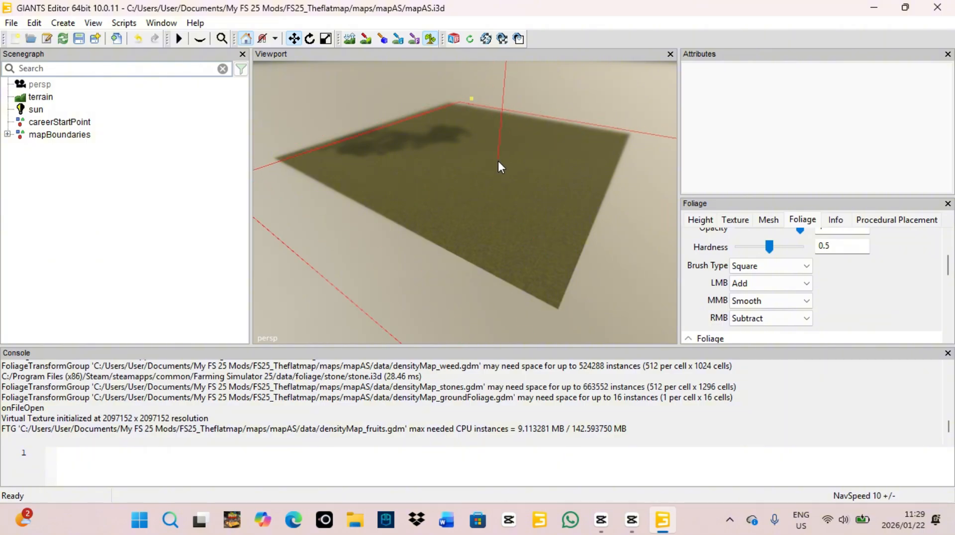
pyautogui.press('Escape')
# Examine the terrain surface up close for any remaining foliage.
pyautogui.keyDown('alt'); pyautogui.moveTo(470, 208); pyautogui.dragTo(280, 186); pyautogui.keyUp('alt')
pyautogui.scroll(5, 488, 228)
pyautogui.scroll(8, 491, 228)
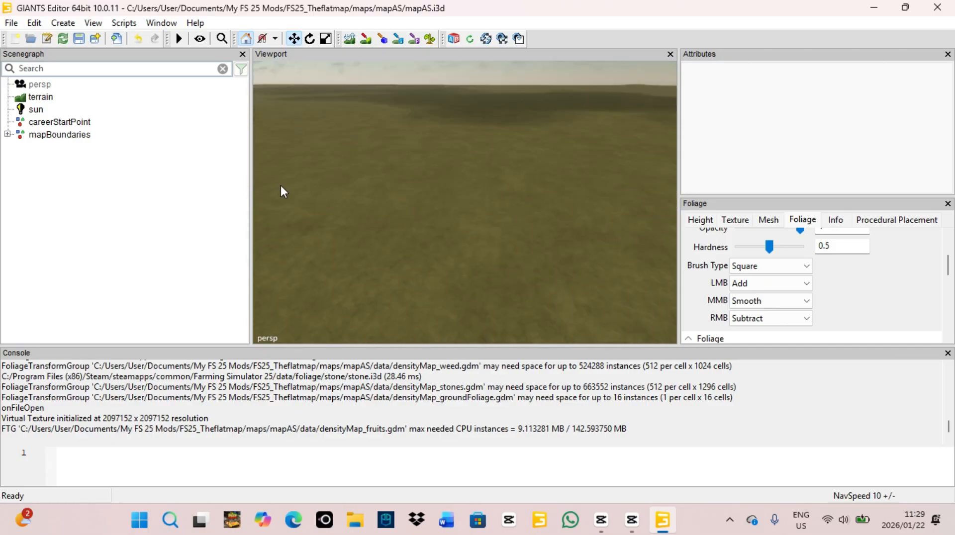
pyautogui.moveTo(333, 183)
pyautogui.keyDown('alt'); pyautogui.mouseDown()
pyautogui.moveTo(290, 204)
pyautogui.moveTo(181, 188)
pyautogui.moveTo(350, 189)
pyautogui.mouseUp(); pyautogui.keyUp('alt')
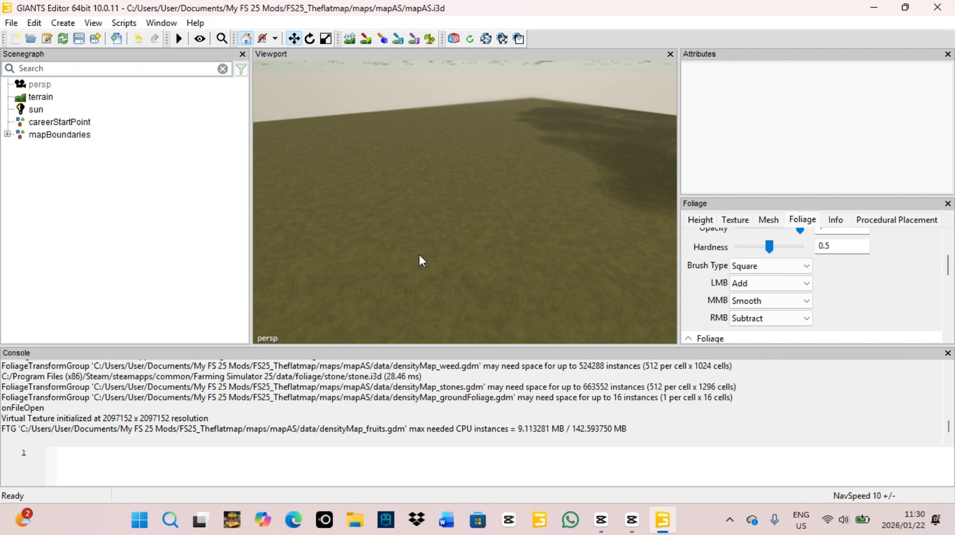
pyautogui.keyDown('alt'); pyautogui.moveTo(419, 255); pyautogui.dragTo(440, 302); pyautogui.keyUp('alt')
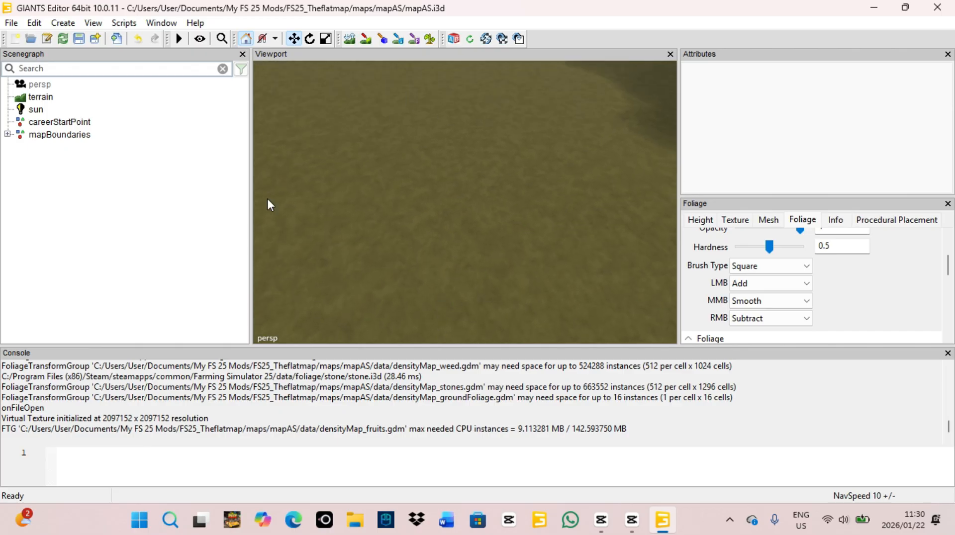